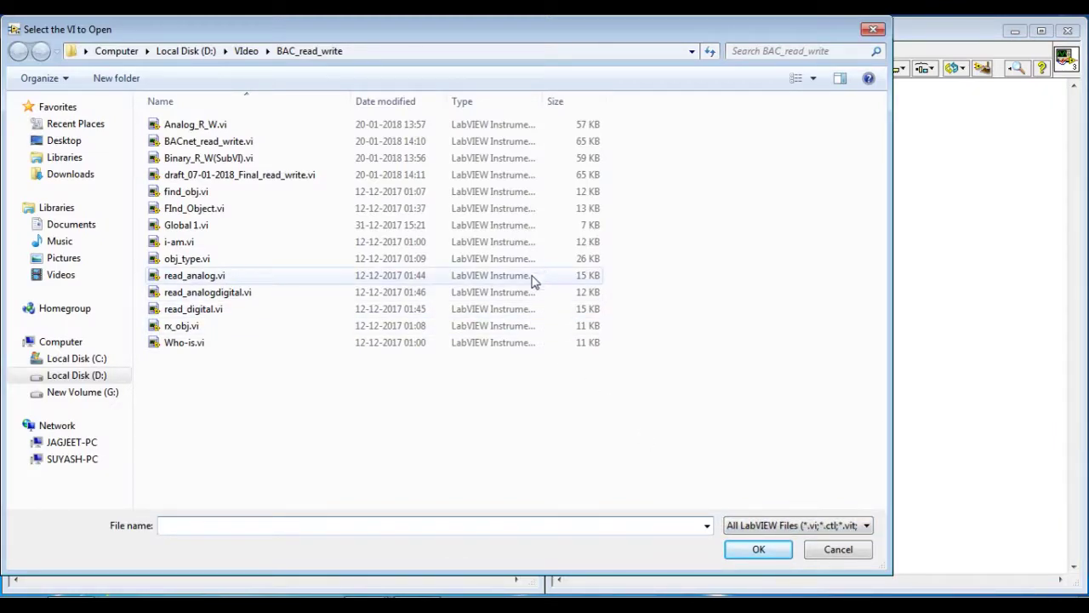
Place Who-is.vi from the BAC_read_write folder as a subVI in the upper middle of the block diagram
{"action": "left_click", "coordinate": [184, 343]}
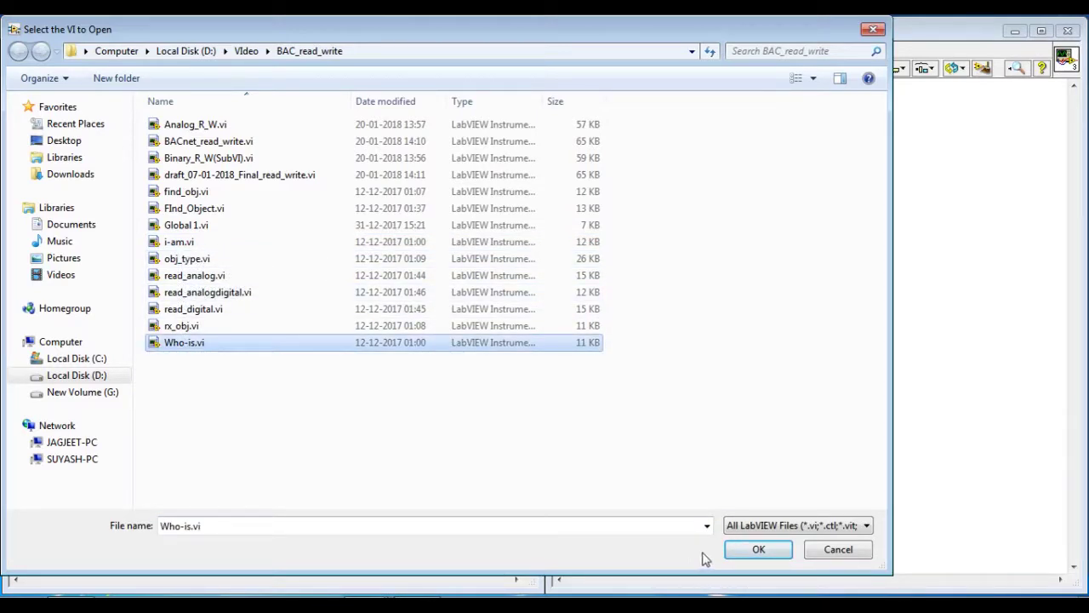
{"action": "left_click", "coordinate": [737, 553]}
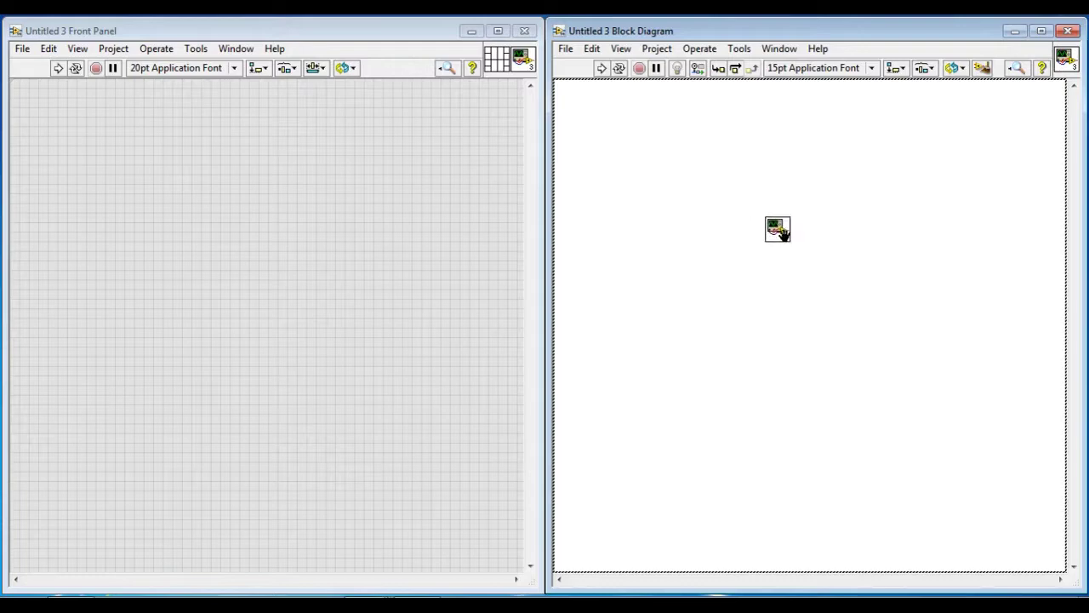
{"action": "left_click", "coordinate": [780, 234]}
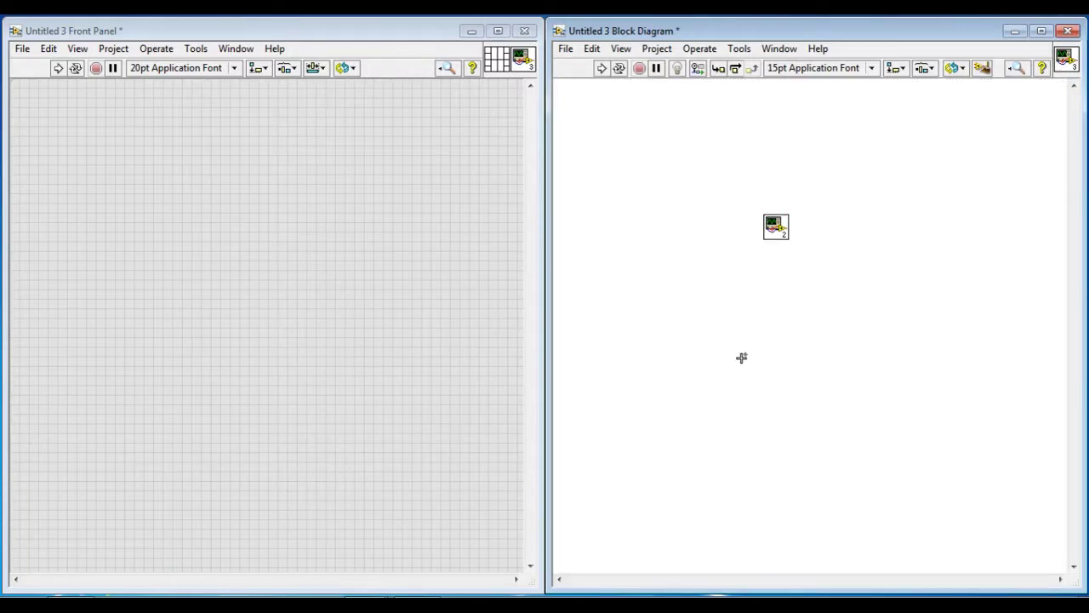
Place i-am.vi from the BAC_read_write folder on the block diagram, level with and to the right of the Who-is subVI
{"action": "right_click", "coordinate": [733, 316]}
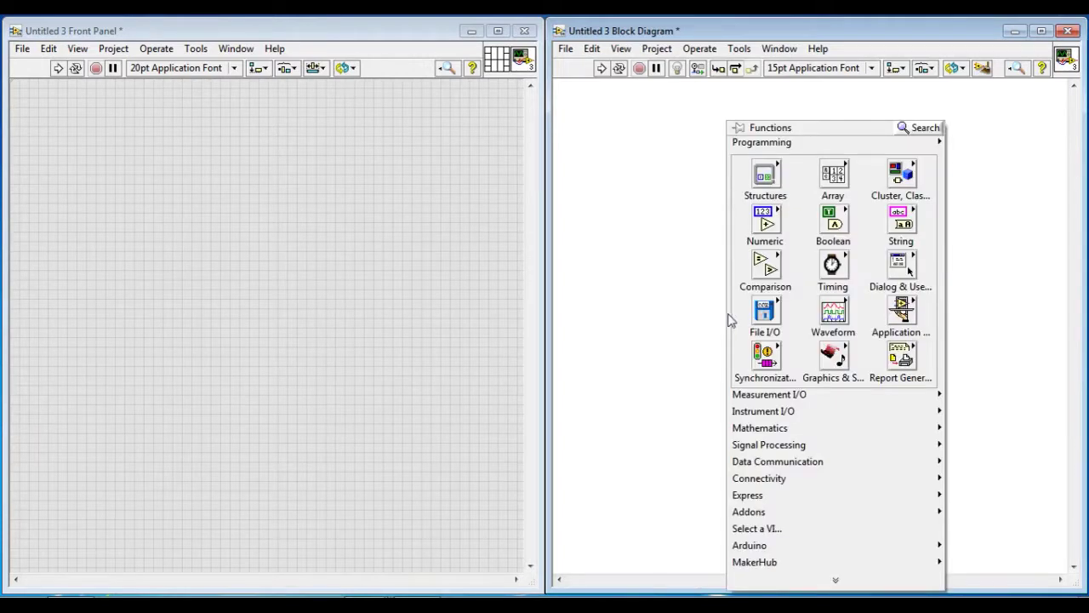
{"action": "left_click", "coordinate": [768, 530]}
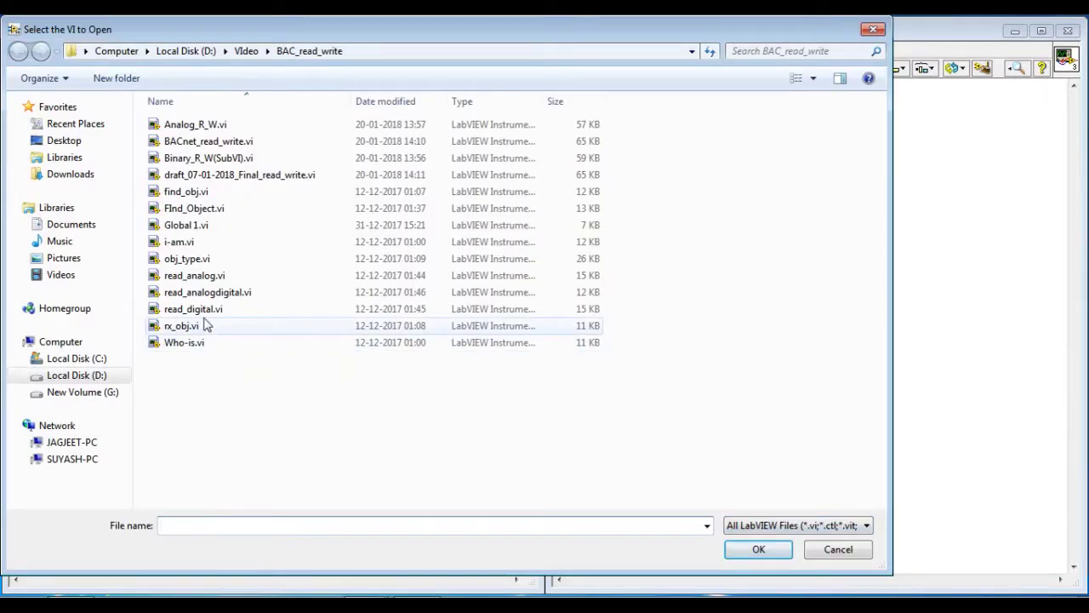
{"action": "left_click", "coordinate": [174, 245]}
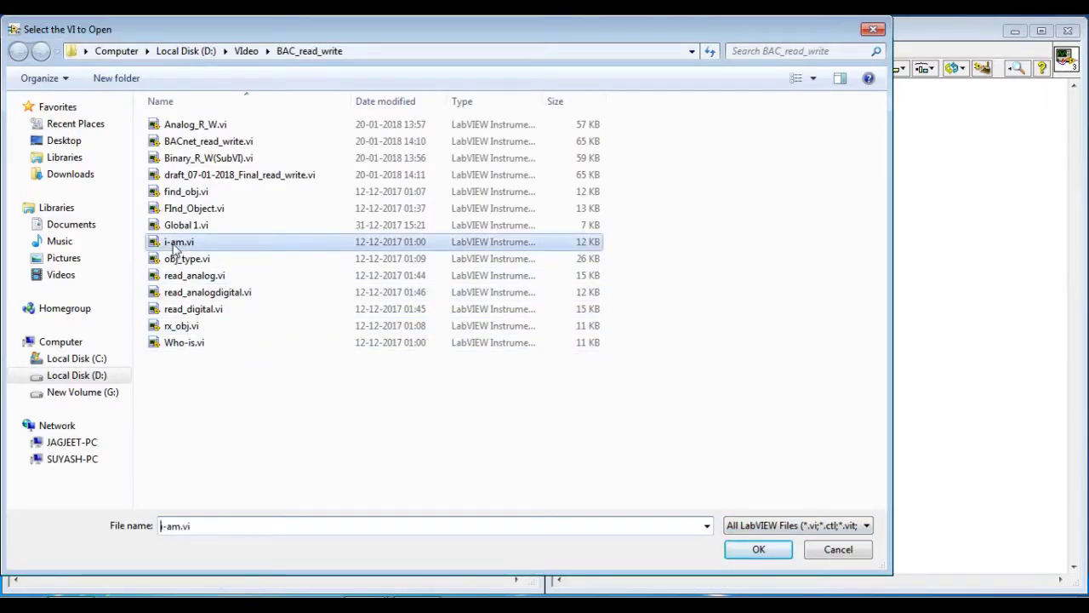
{"action": "left_click", "coordinate": [755, 554]}
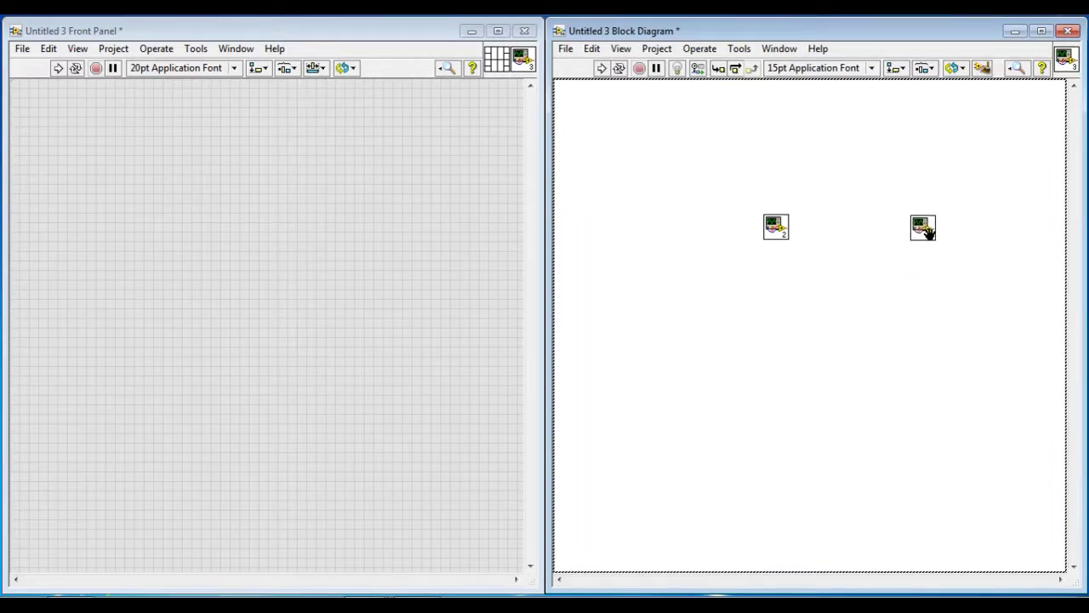
{"action": "left_click", "coordinate": [928, 232]}
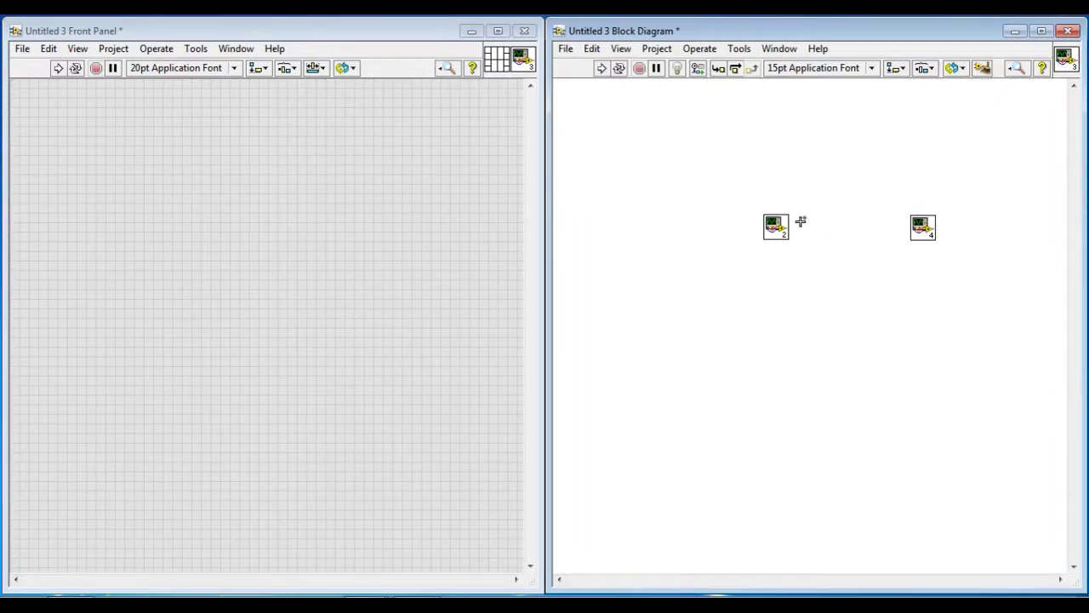
Wire the UDP network connection and the error line from the Who-is subVI to the i-am subVI
{"action": "left_click", "coordinate": [789, 219]}
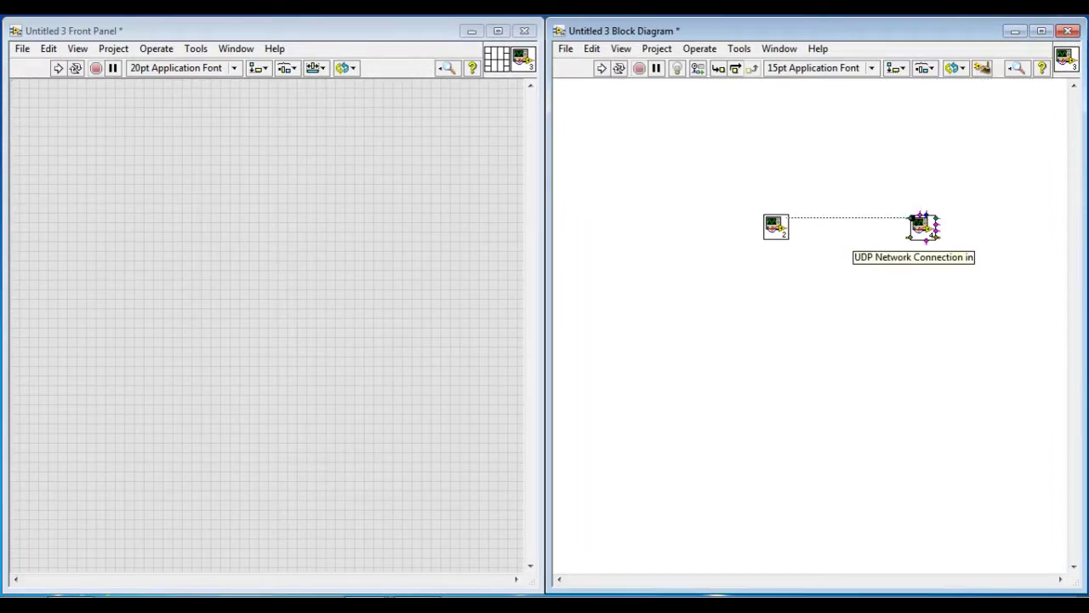
{"action": "left_click", "coordinate": [913, 218]}
{"action": "left_click", "coordinate": [796, 241]}
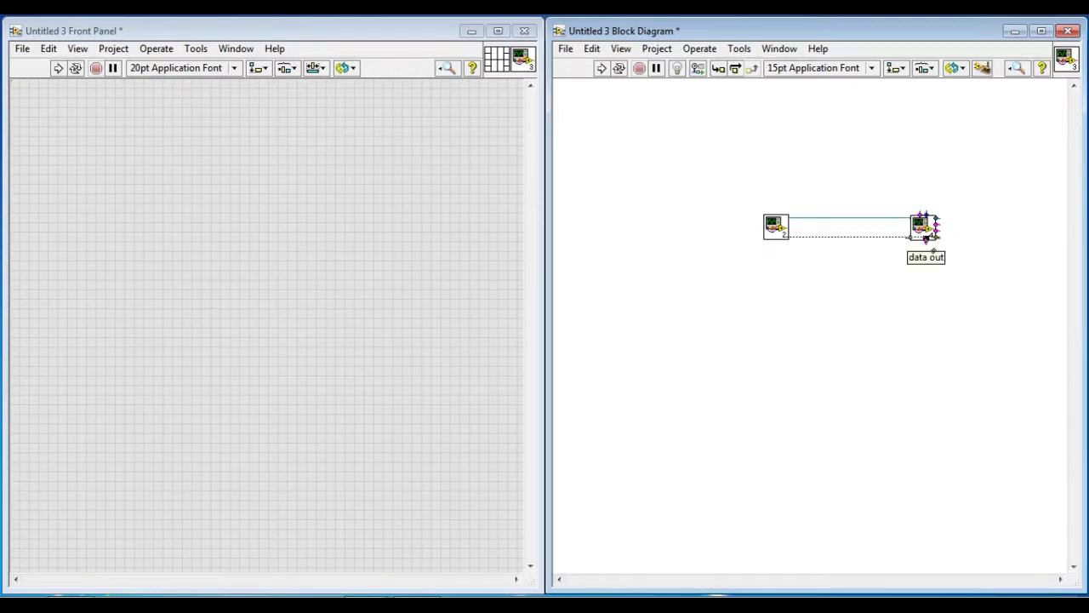
{"action": "left_click", "coordinate": [911, 241]}
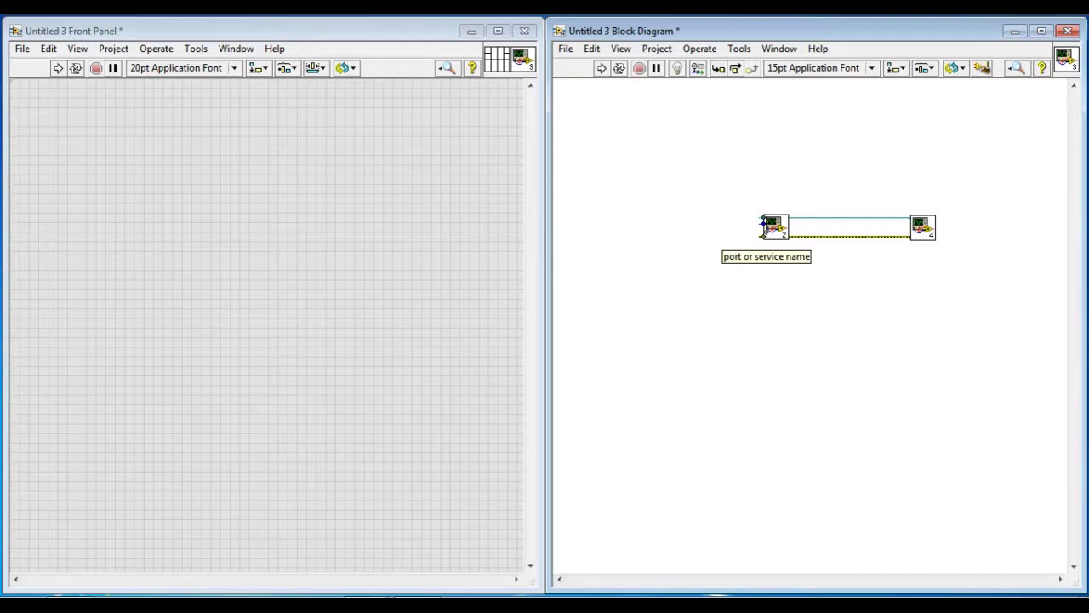
Create a constant of 47808 for the Who-is subVI's port or service name input
{"action": "right_click", "coordinate": [763, 230]}
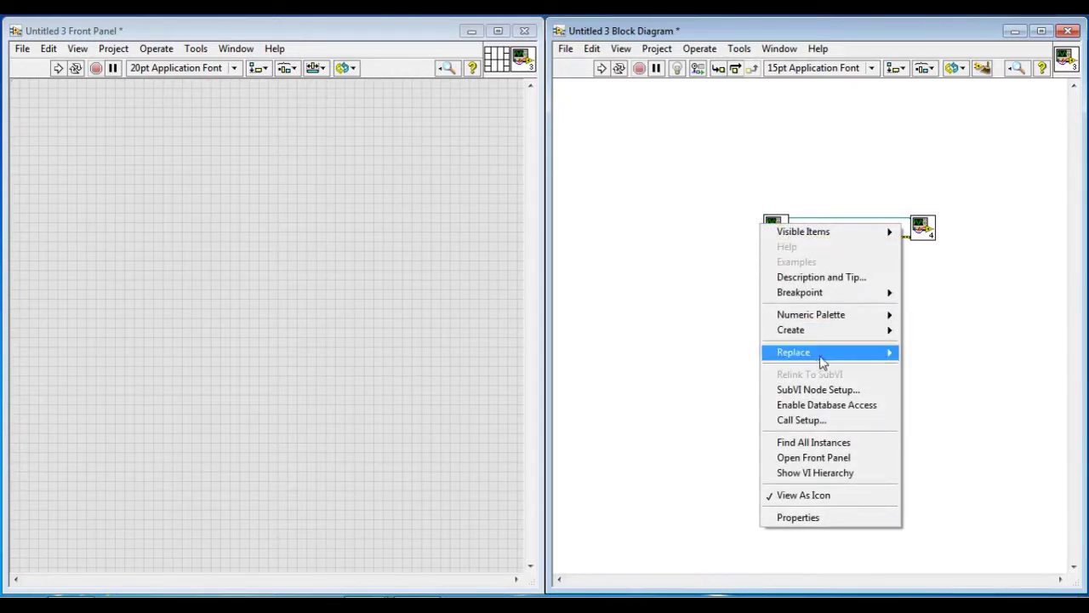
{"action": "mouse_move", "coordinate": [835, 335]}
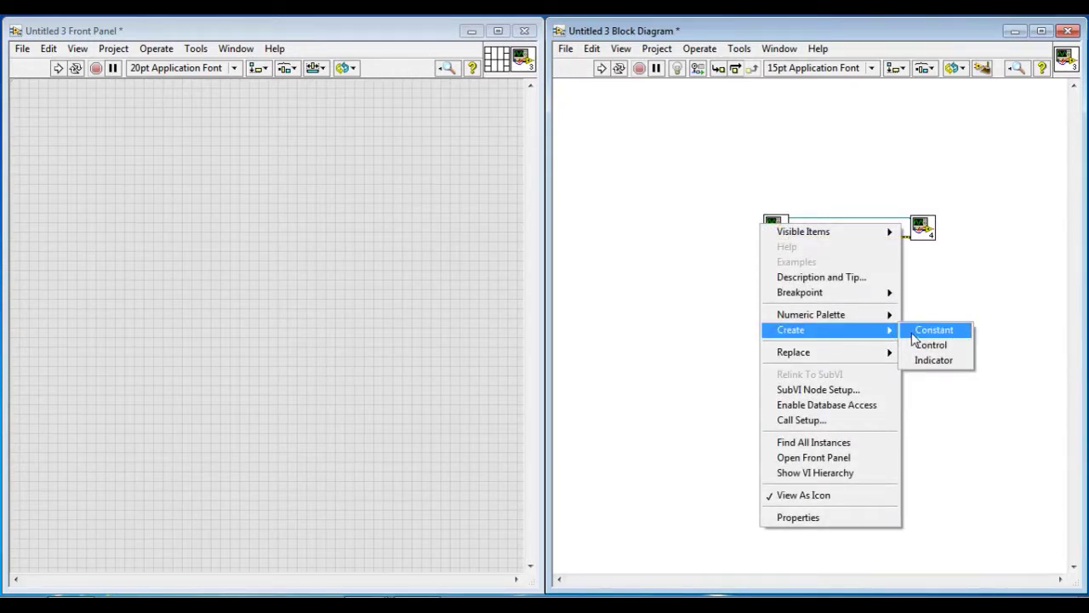
{"action": "left_click", "coordinate": [920, 332]}
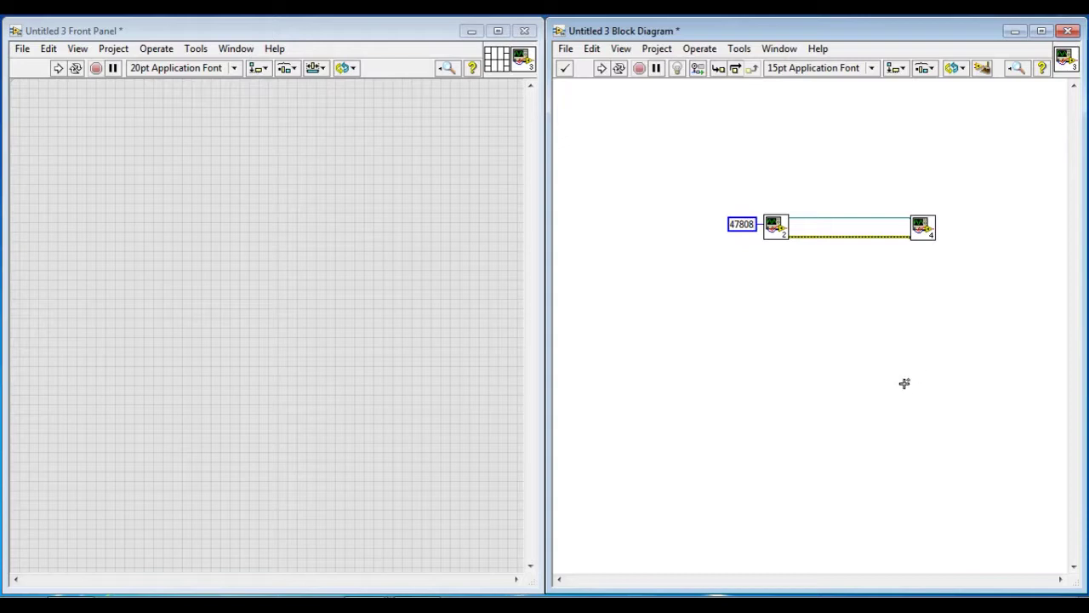
Add a UDP Open function ahead of the Who-is subVI, with its connection and error outputs wired into that subVI
{"action": "right_click", "coordinate": [757, 304]}
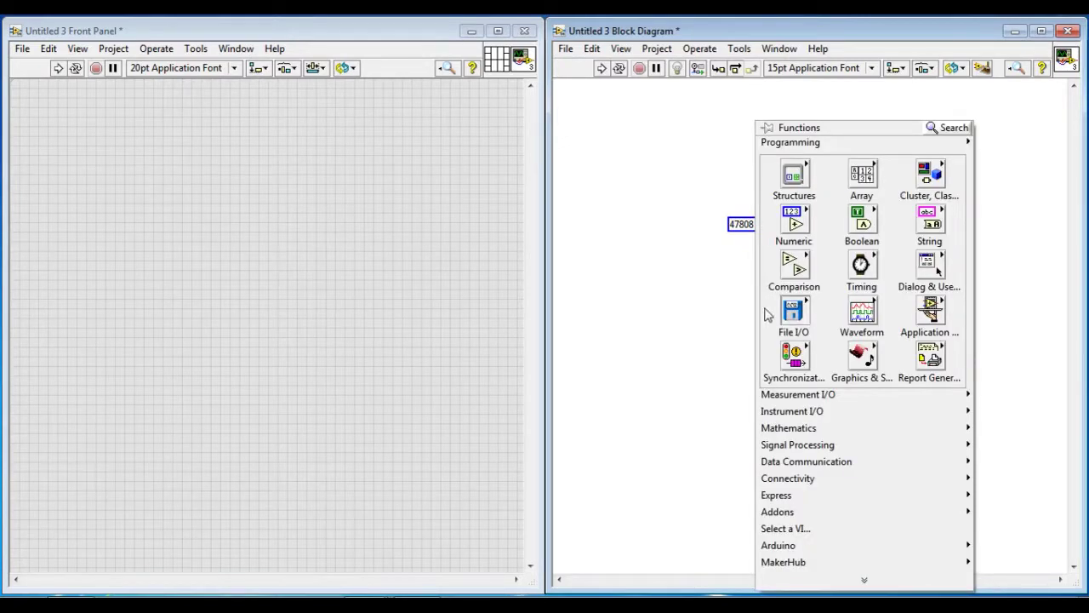
{"action": "mouse_move", "coordinate": [800, 462]}
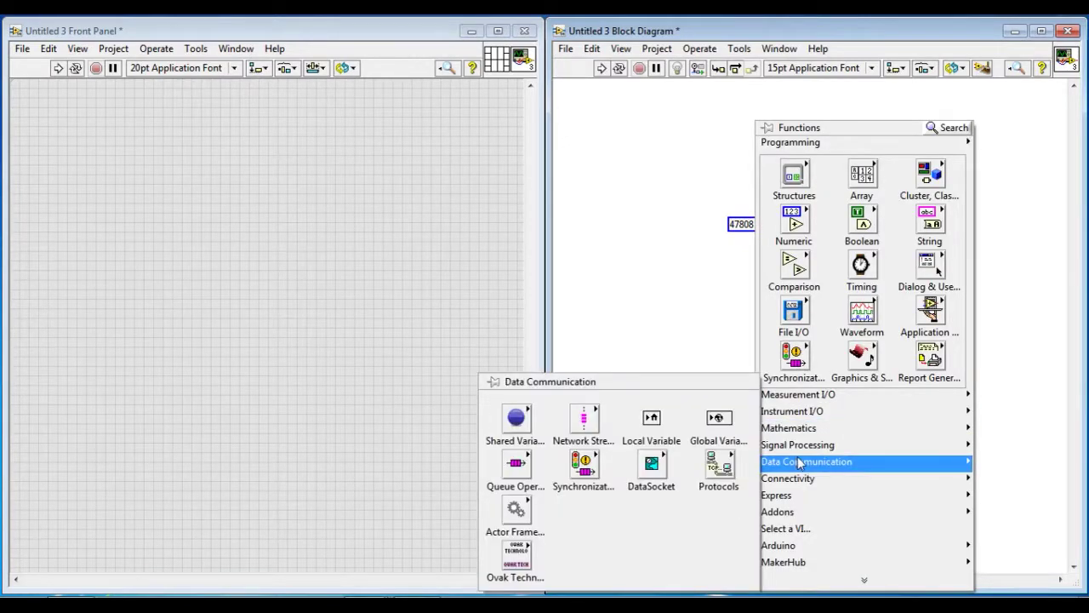
{"action": "mouse_move", "coordinate": [723, 463]}
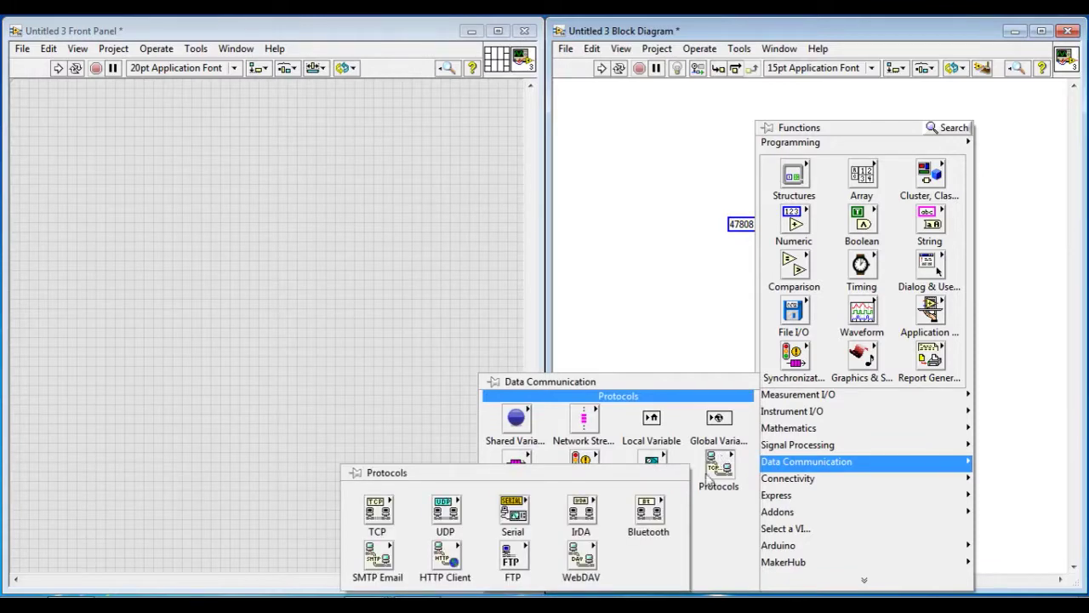
{"action": "mouse_move", "coordinate": [440, 509]}
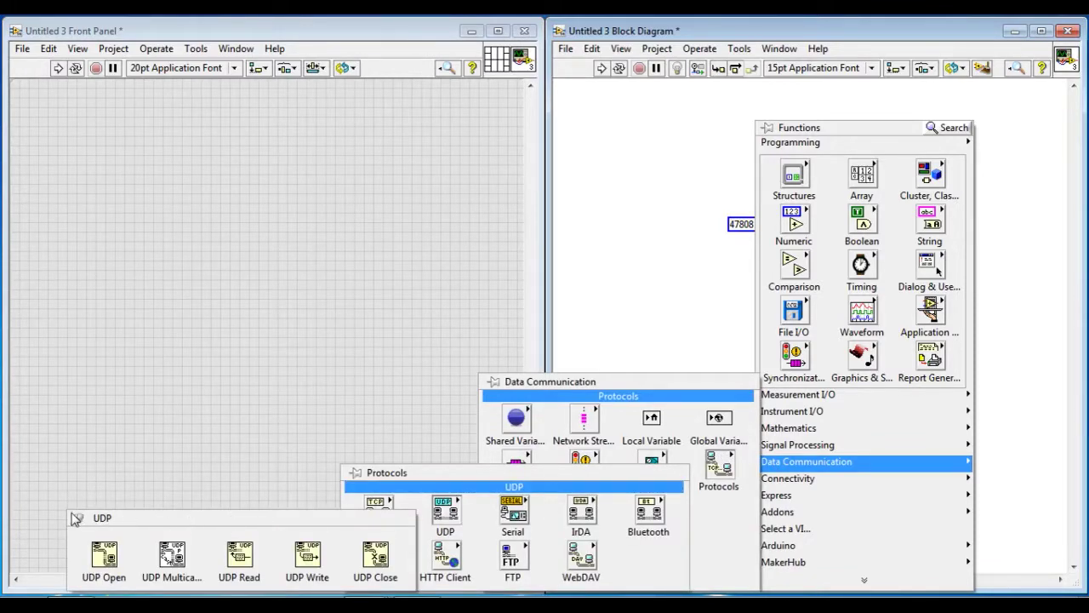
{"action": "left_click", "coordinate": [75, 520]}
{"action": "left_click_drag", "start_coordinate": [150, 517], "coordinate": [173, 172]}
{"action": "left_click_drag", "start_coordinate": [132, 227], "coordinate": [627, 226]}
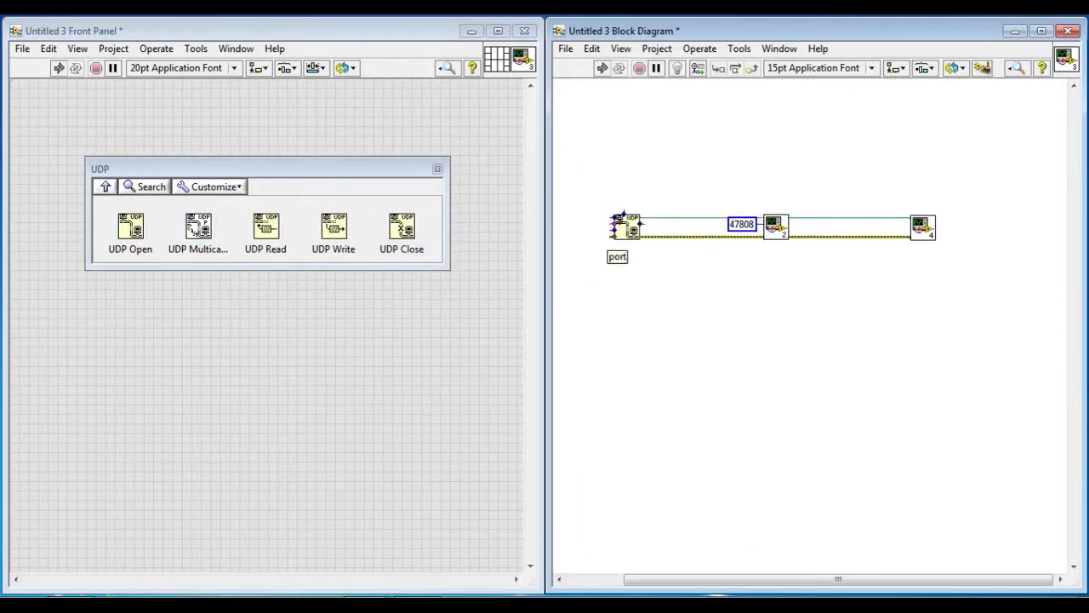
Add a UDP Close function after the i-am subVI and wire the connection and error lines into it
{"action": "left_click_drag", "start_coordinate": [403, 228], "coordinate": [1028, 228]}
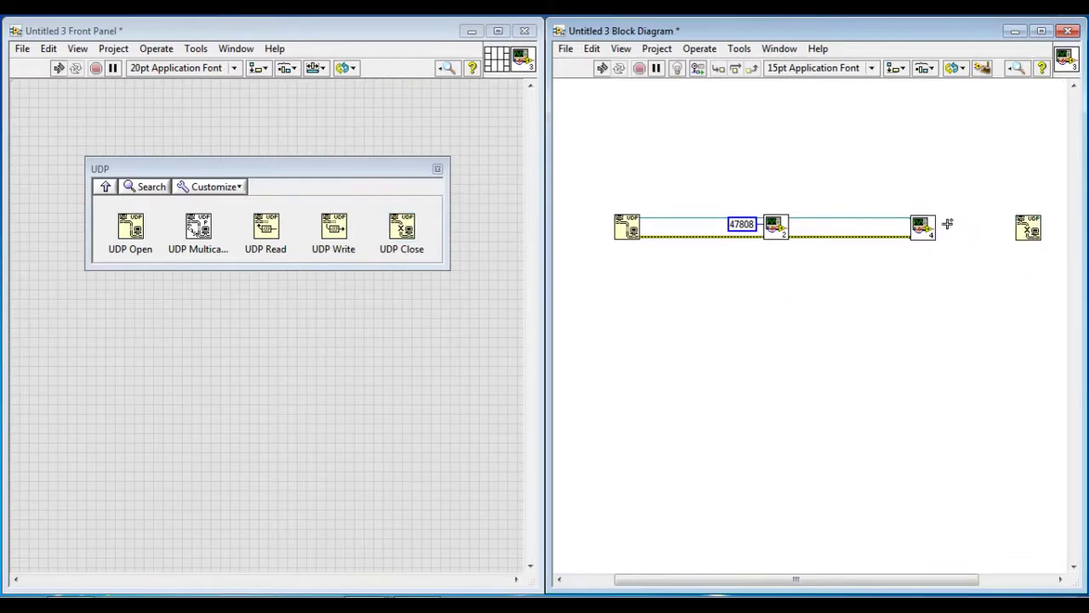
{"action": "left_click", "coordinate": [935, 236]}
{"action": "left_click", "coordinate": [1019, 237]}
Enclose the Who-is and i-am subVIs in a While Loop, leaving UDP Open and UDP Close outside
{"action": "right_click", "coordinate": [806, 288]}
{"action": "mouse_move", "coordinate": [847, 186]}
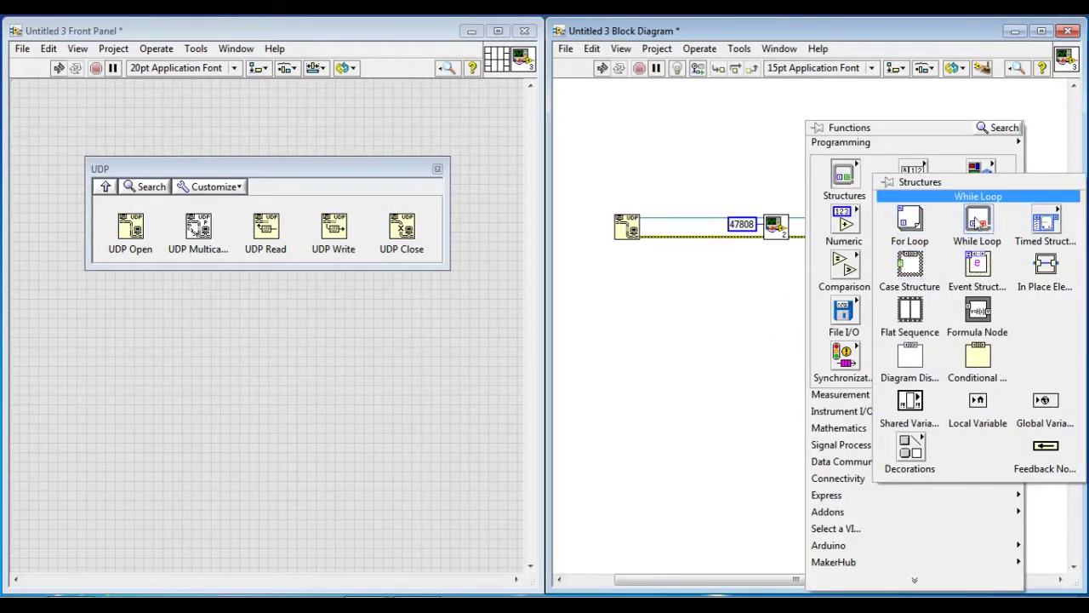
{"action": "left_click", "coordinate": [976, 228]}
{"action": "mouse_move", "coordinate": [671, 131]}
{"action": "left_mouse_down"}
{"action": "mouse_move", "coordinate": [751, 306]}
{"action": "mouse_move", "coordinate": [1013, 379]}
{"action": "left_mouse_up"}
Create a Stop control for the While Loop's stop condition and reduce the loop's height to fit its contents
{"action": "right_click", "coordinate": [995, 358]}
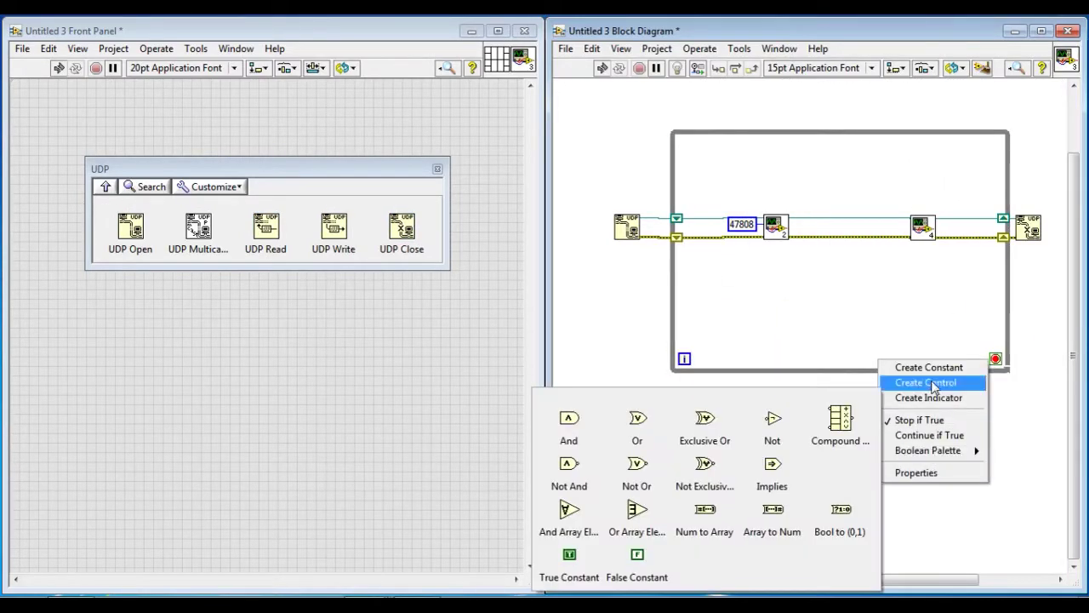
{"action": "left_click", "coordinate": [923, 380]}
{"action": "left_click", "coordinate": [440, 169]}
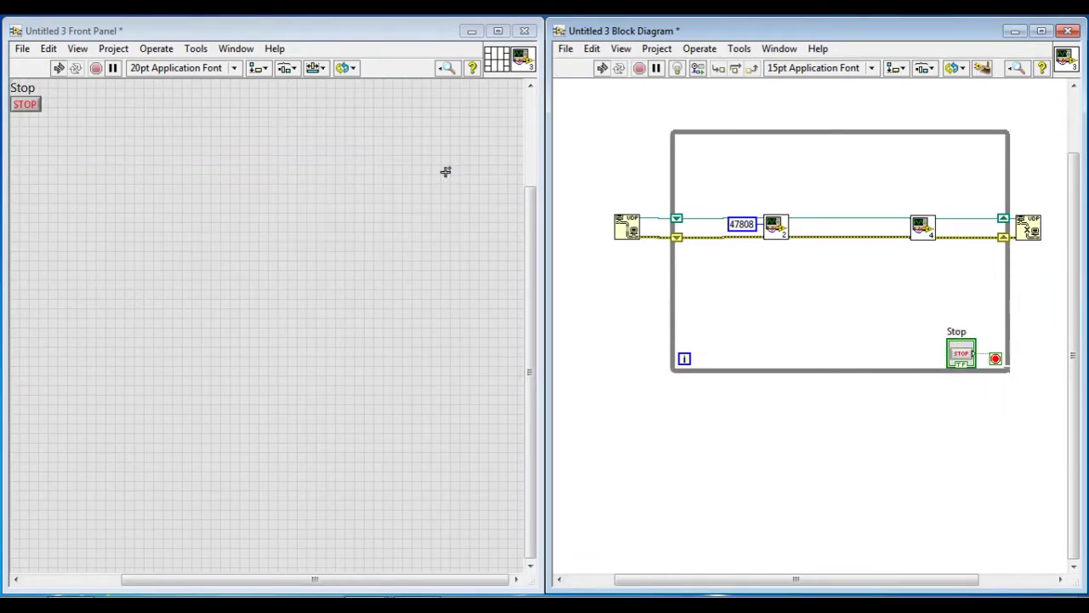
{"action": "left_click_drag", "start_coordinate": [967, 361], "coordinate": [966, 290]}
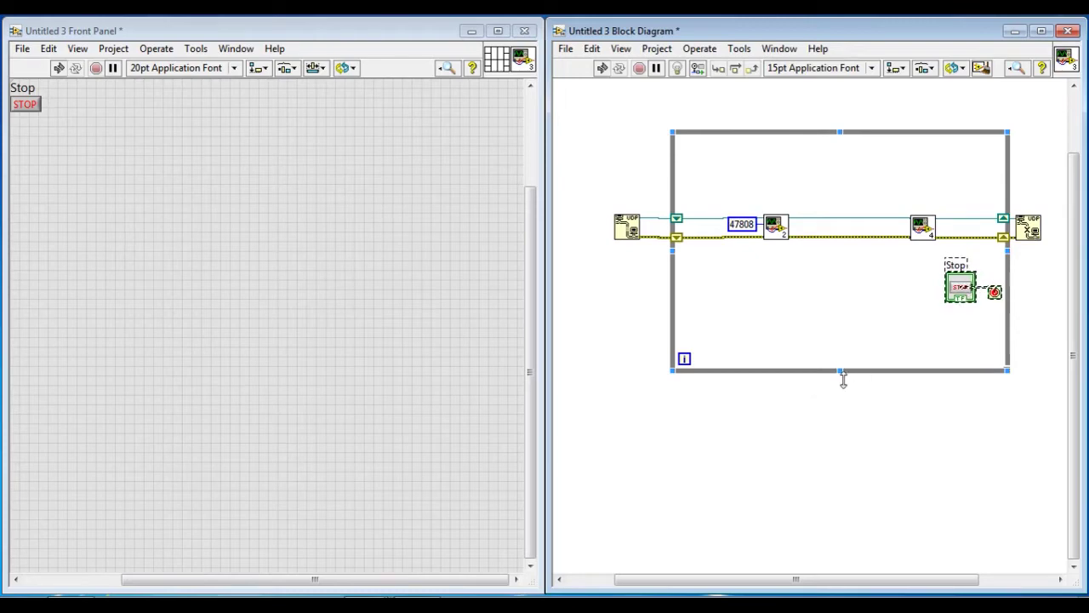
{"action": "left_click_drag", "start_coordinate": [844, 376], "coordinate": [846, 311]}
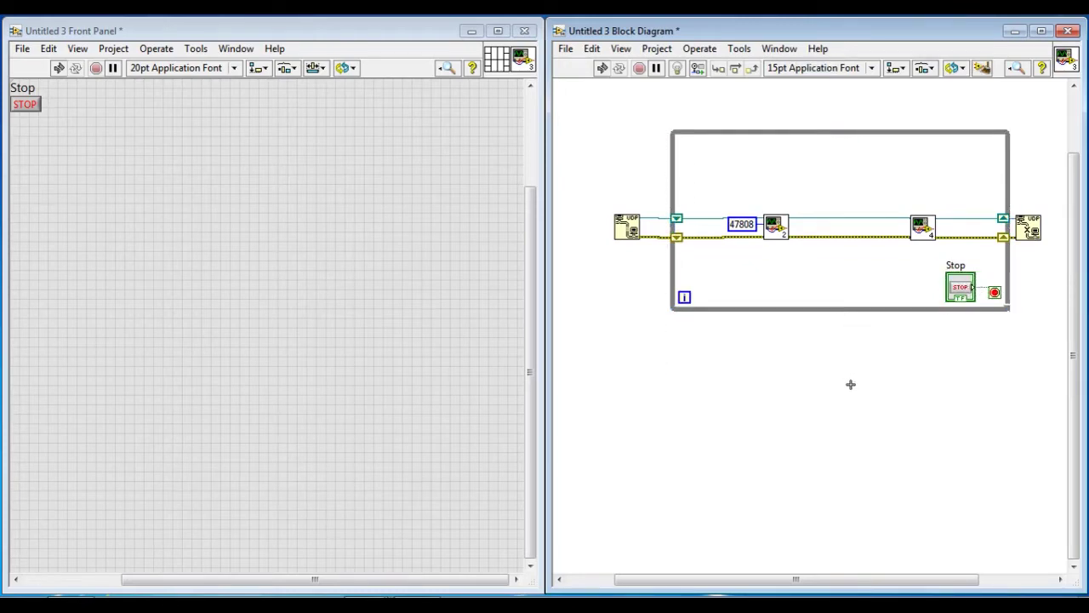
Place read_analogdigital.vi from the BAC_read_write folder as a subVI below the While Loop
{"action": "right_click", "coordinate": [716, 400]}
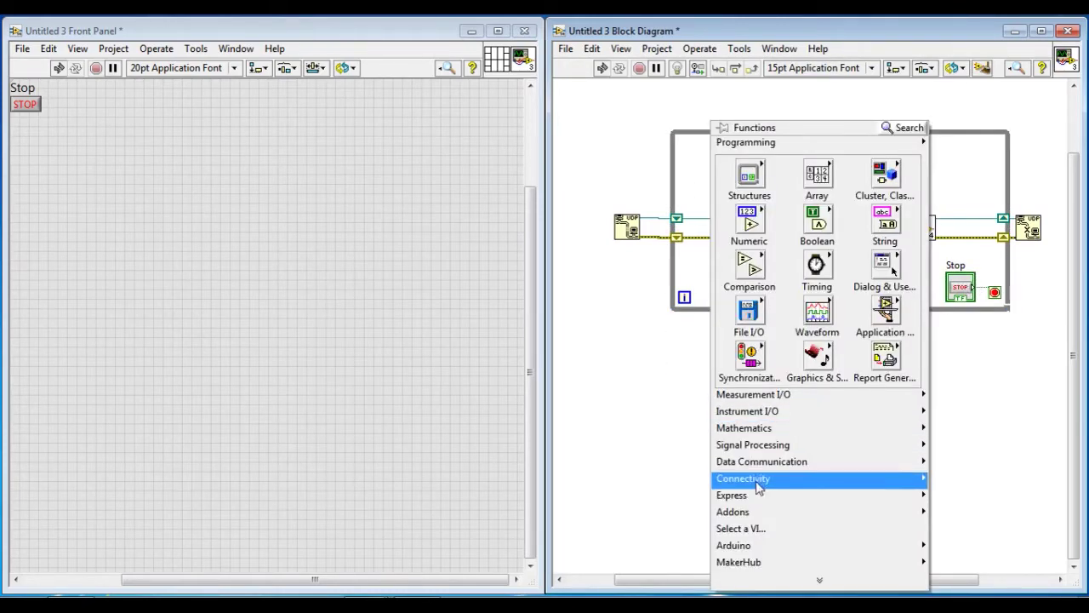
{"action": "mouse_move", "coordinate": [757, 484]}
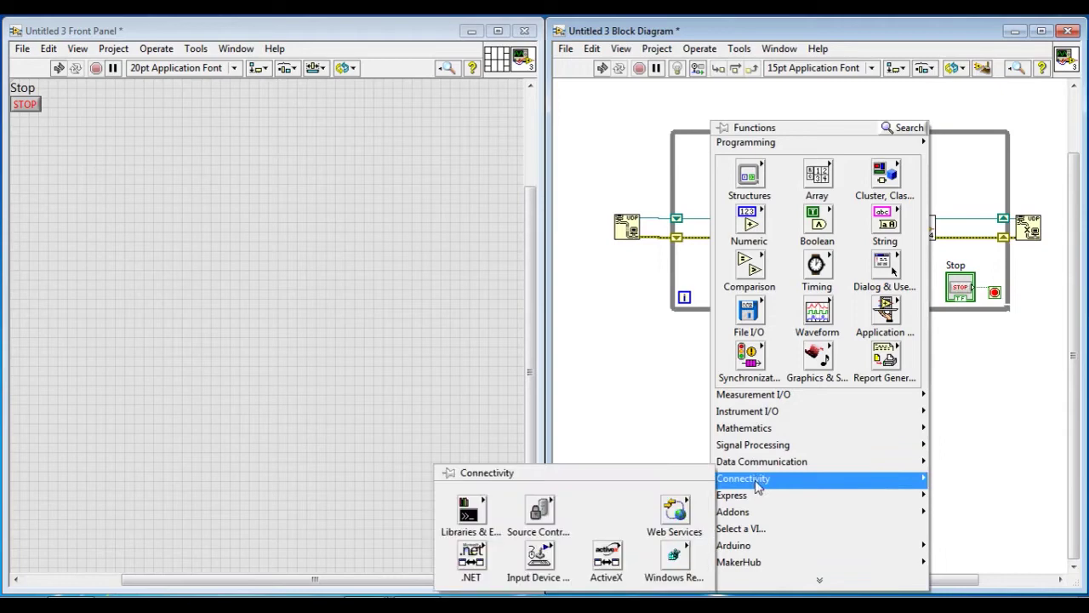
{"action": "left_click", "coordinate": [755, 530]}
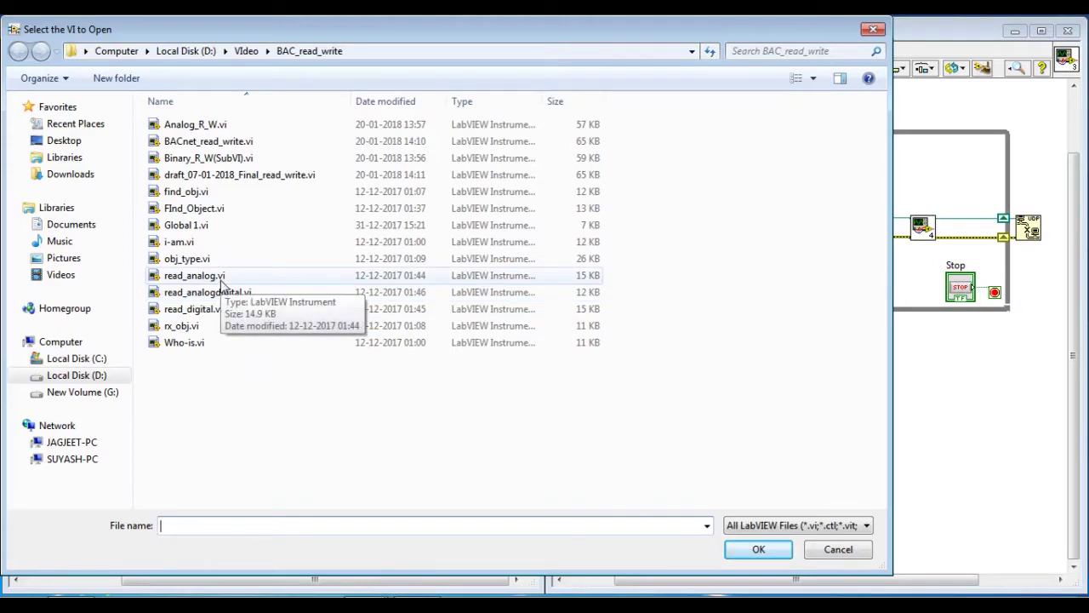
{"action": "double_click", "coordinate": [209, 292]}
{"action": "left_click", "coordinate": [791, 365]}
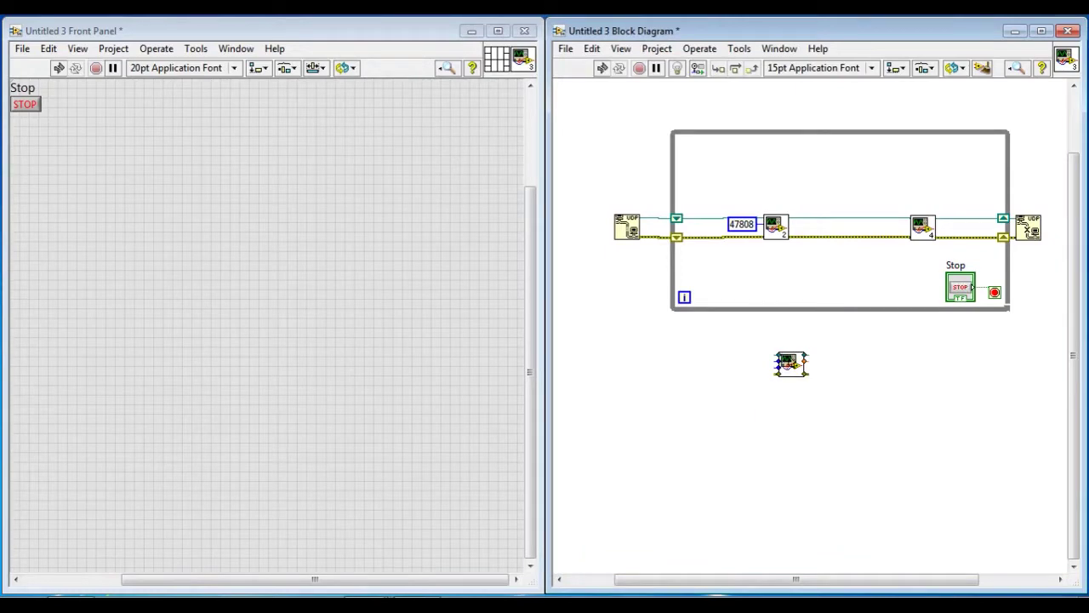
Branch the connection and error wires from UDP Open to the matching inputs of the subVI below the loop
{"action": "left_click", "coordinate": [778, 355]}
{"action": "left_click", "coordinate": [667, 226]}
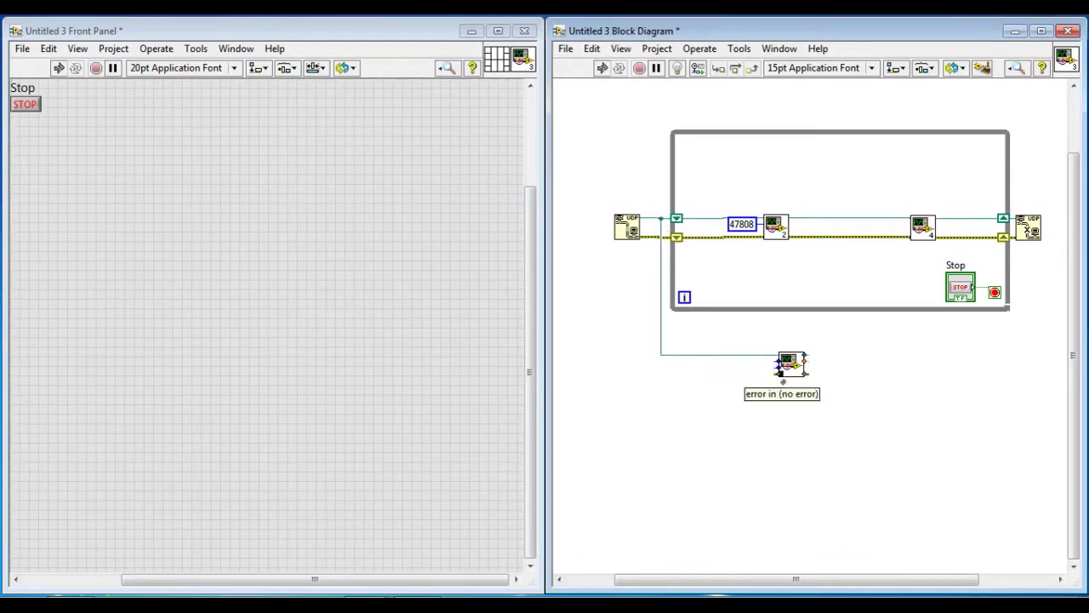
{"action": "left_click", "coordinate": [780, 373]}
{"action": "left_click", "coordinate": [652, 238]}
Create an indicator for the read subVI's Numeric out output and label it Analog O/P 1
{"action": "right_click", "coordinate": [804, 364]}
{"action": "mouse_move", "coordinate": [835, 397]}
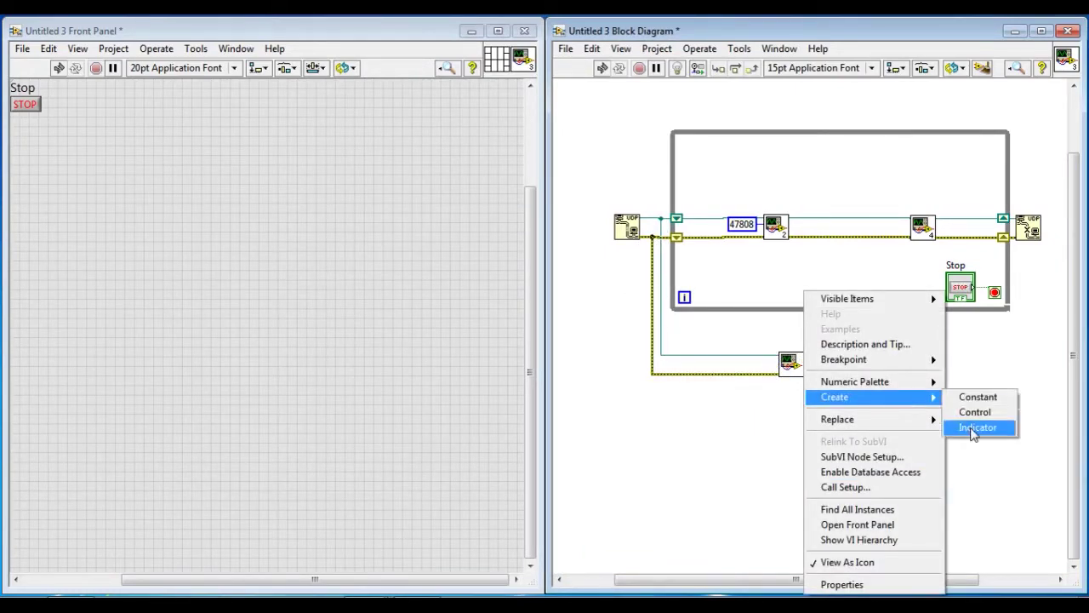
{"action": "left_click", "coordinate": [970, 426]}
{"action": "left_click_drag", "start_coordinate": [822, 364], "coordinate": [864, 366]}
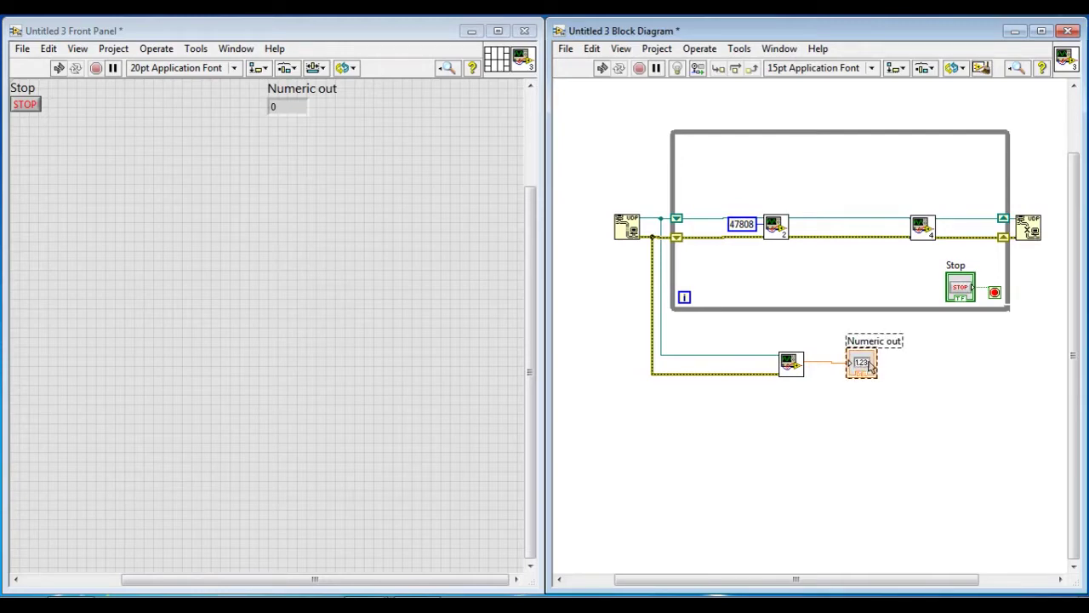
{"action": "double_click", "coordinate": [866, 341]}
{"action": "key", "text": "Delete"}
{"action": "key", "text": "Delete"}
{"action": "key", "text": "Delete"}
{"action": "key", "text": "Delete"}
{"action": "key", "text": "Delete"}
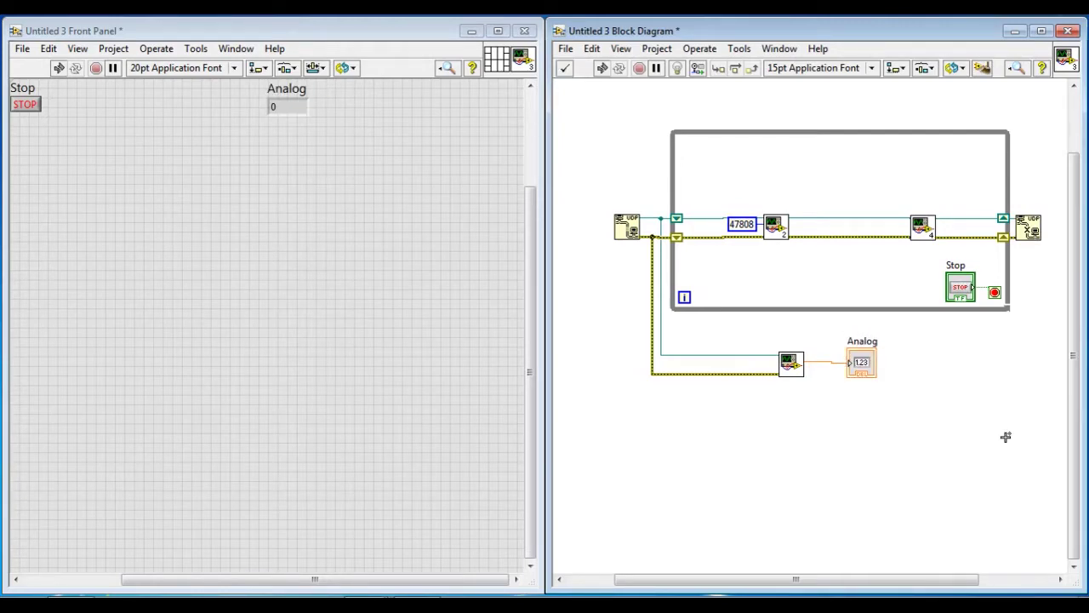
{"action": "left_click", "coordinate": [1006, 436]}
Place two copies of the read subVI below the original and branch the connection and error wires to both
{"action": "mouse_move", "coordinate": [794, 371]}
{"action": "left_mouse_down", "text": "ctrl"}
{"action": "mouse_move", "coordinate": [807, 411]}
{"action": "mouse_move", "coordinate": [796, 418]}
{"action": "left_mouse_up", "text": "ctrl"}
{"action": "left_click_drag", "start_coordinate": [797, 414], "coordinate": [801, 461], "text": "ctrl"}
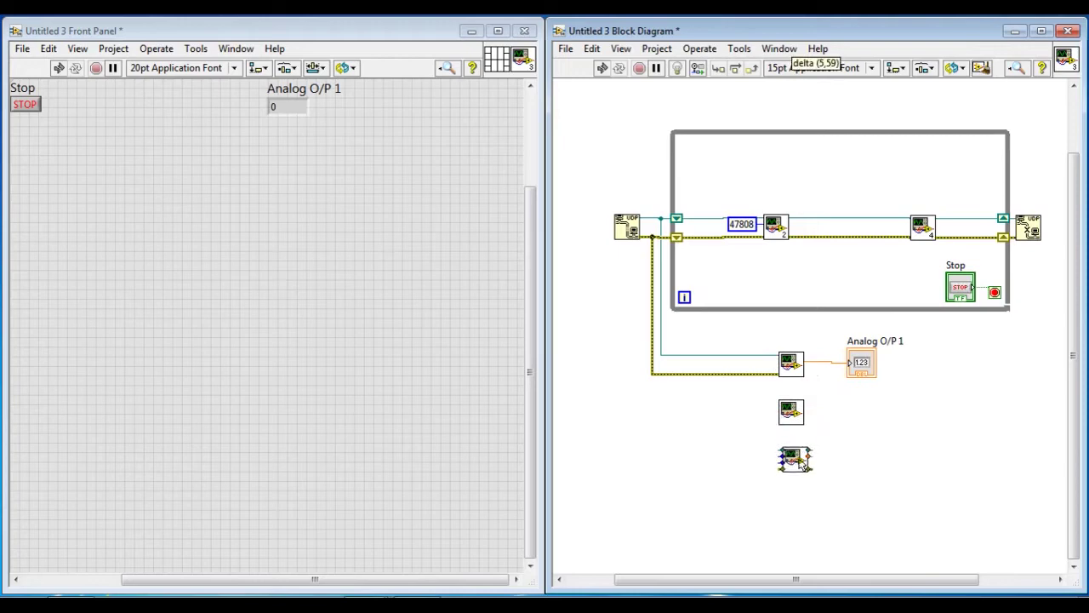
{"action": "left_click", "coordinate": [783, 449]}
{"action": "left_click", "coordinate": [781, 402]}
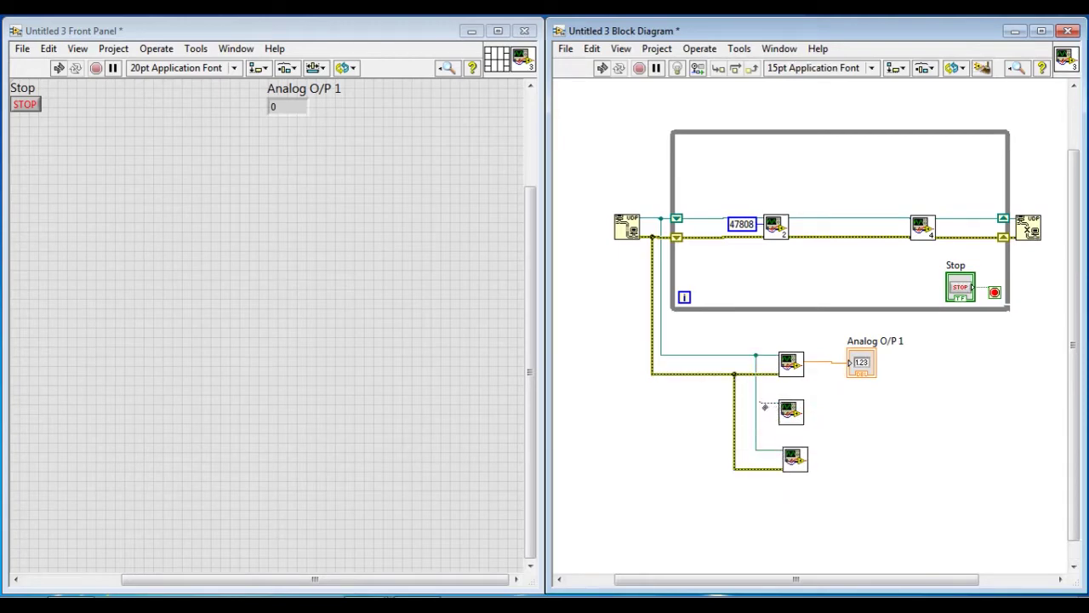
{"action": "left_click", "coordinate": [756, 403]}
{"action": "left_click", "coordinate": [780, 422]}
{"action": "left_click", "coordinate": [756, 422]}
{"action": "key", "text": "ctrl+z"}
{"action": "left_click", "coordinate": [781, 422]}
{"action": "left_click", "coordinate": [735, 422]}
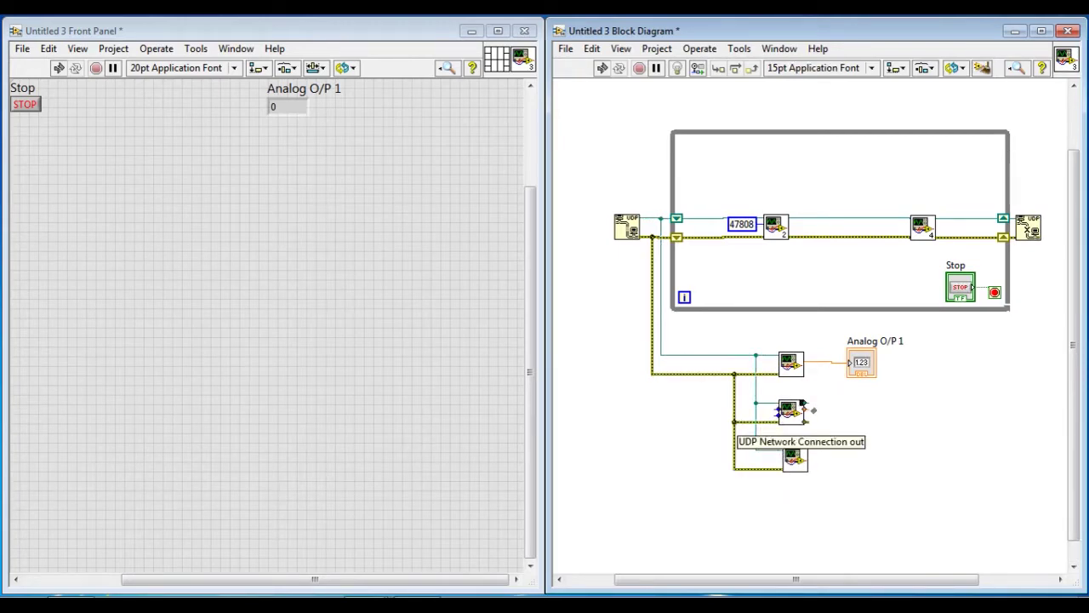
{"action": "right_click", "coordinate": [802, 404]}
{"action": "mouse_move", "coordinate": [876, 402]}
{"action": "left_click", "coordinate": [971, 432]}
{"action": "key", "text": "ctrl+z"}
Create indicators for the Numeric out outputs of the two copied read subVIs, labelled Analog O/P 2 and Analog O/P 3
{"action": "right_click", "coordinate": [805, 411]}
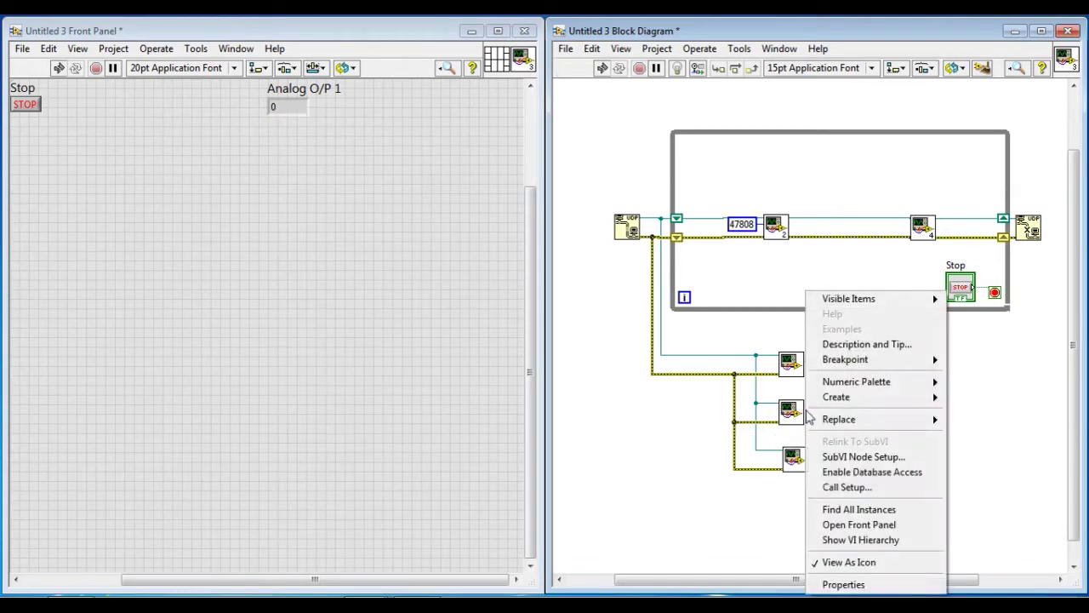
{"action": "left_click", "coordinate": [970, 431]}
{"action": "right_click", "coordinate": [810, 462]}
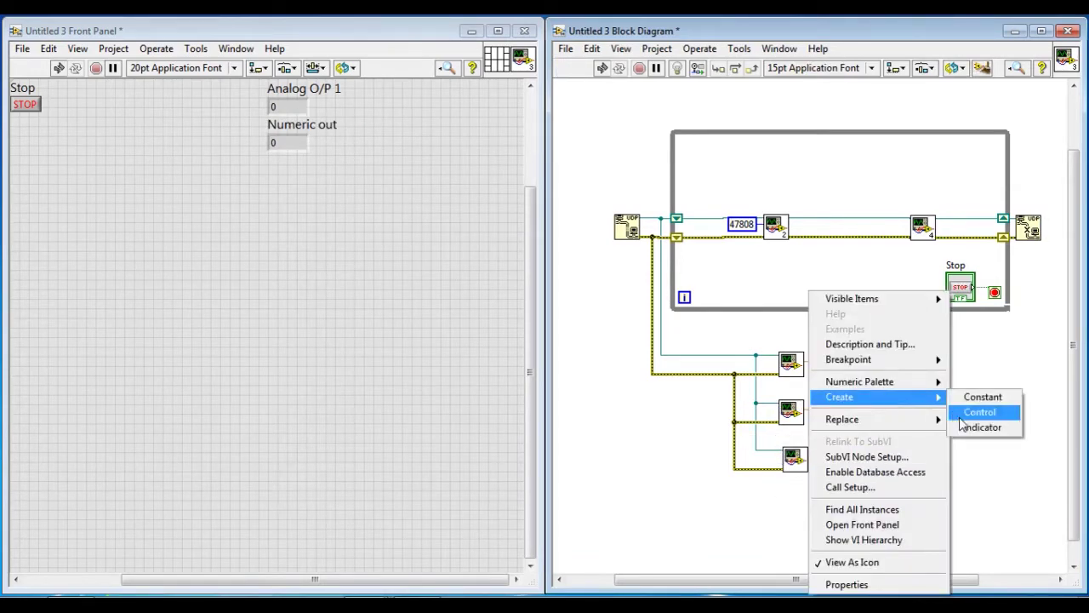
{"action": "left_click", "coordinate": [974, 429]}
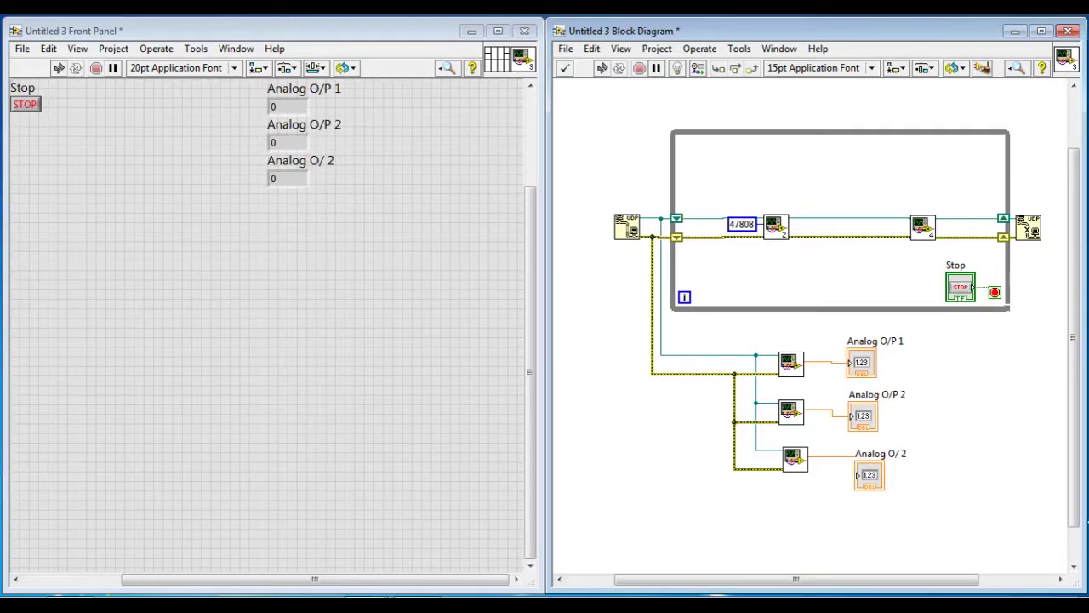
Place Binary_R_W(SubVI).vi from the BAC_read_write folder as a subVI below the three read subVIs
{"action": "right_click", "coordinate": [973, 463]}
{"action": "left_click", "coordinate": [787, 562]}
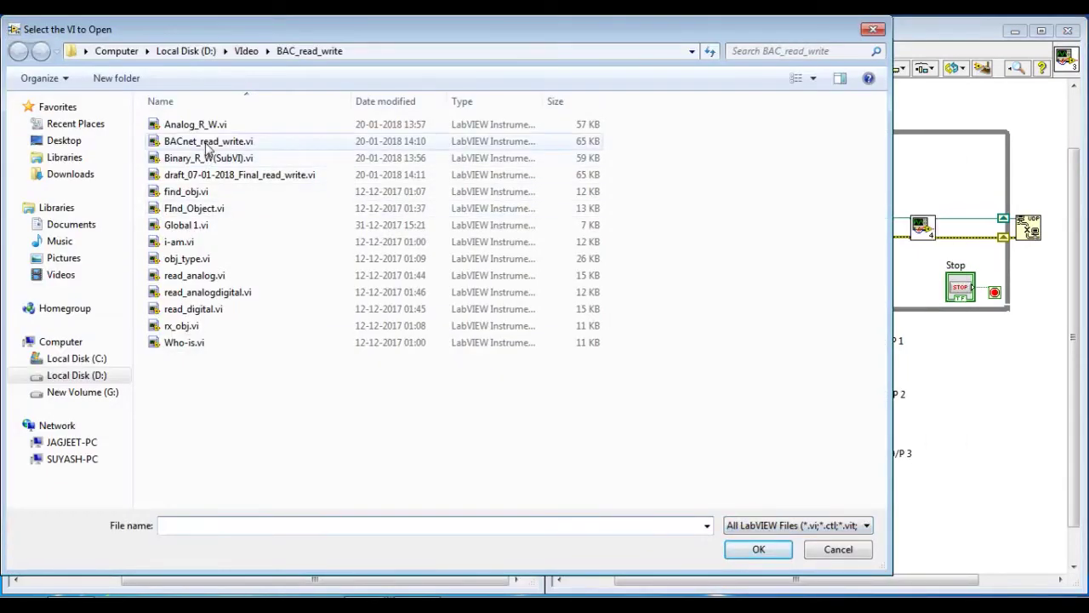
{"action": "left_click", "coordinate": [222, 160]}
{"action": "left_click", "coordinate": [775, 551]}
{"action": "left_click", "coordinate": [790, 530]}
{"action": "scroll", "coordinate": [790, 530], "scroll_direction": "down", "scroll_amount": 2}
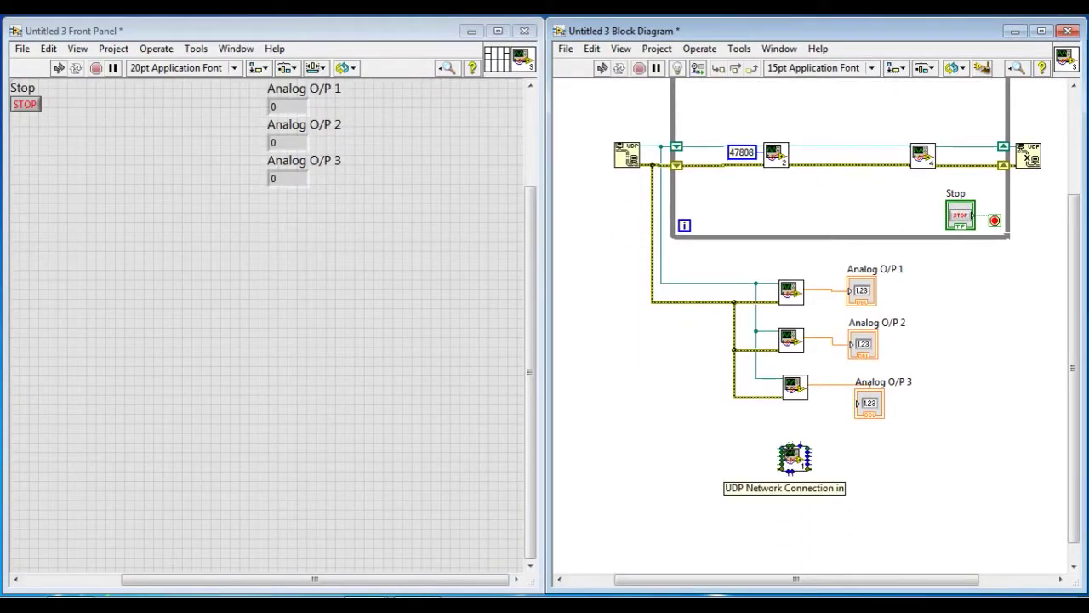
{"action": "right_click", "coordinate": [782, 448]}
{"action": "mouse_move", "coordinate": [860, 400]}
{"action": "left_click", "coordinate": [952, 412]}
{"action": "key", "text": "ctrl+z"}
Branch the UDP connection wire to the binary subVI and create controls for its Binary O/P 5 and Boolean 3 inputs
{"action": "left_click", "coordinate": [783, 448]}
{"action": "left_click", "coordinate": [756, 379]}
{"action": "right_click", "coordinate": [780, 461]}
{"action": "mouse_move", "coordinate": [863, 396]}
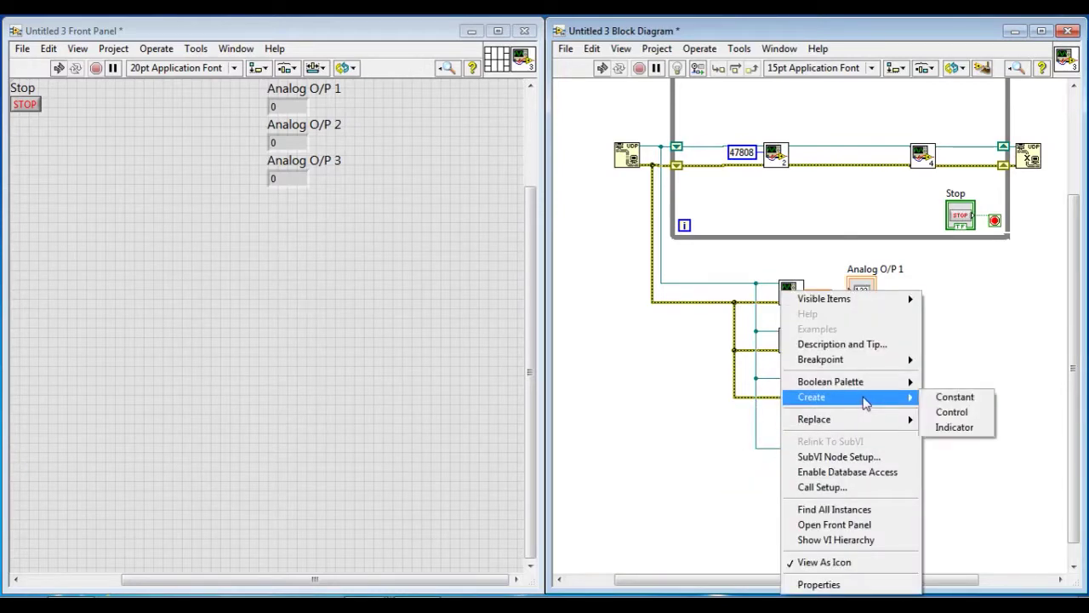
{"action": "left_click", "coordinate": [951, 412]}
{"action": "right_click", "coordinate": [780, 460]}
{"action": "left_click", "coordinate": [951, 427]}
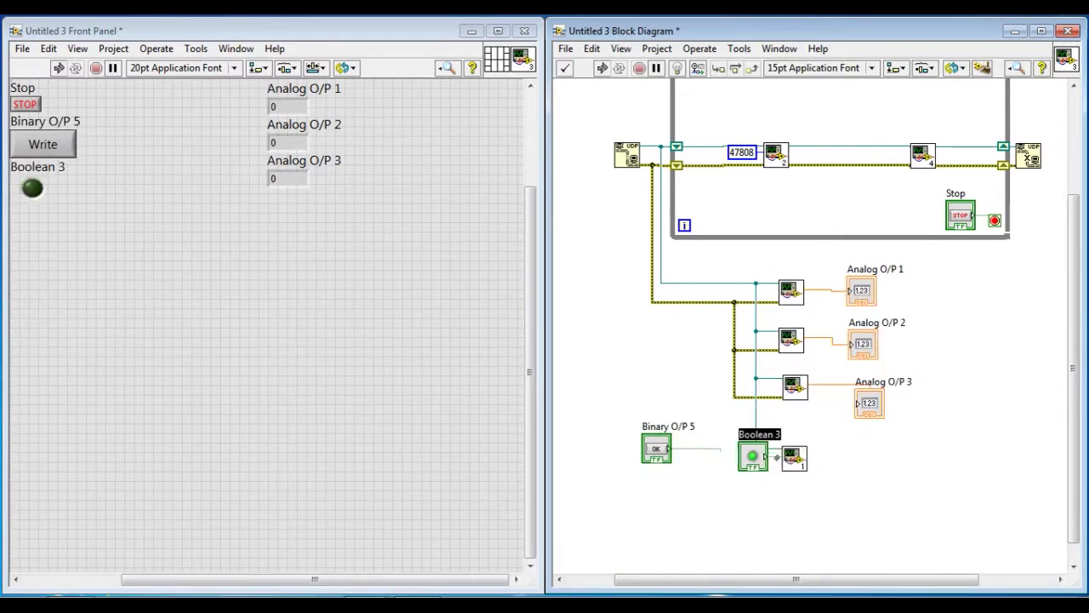
Create controls for the binary subVI's Boolean 2 and Boolean inputs and stack them with Boolean 3 below Binary O/P 5
{"action": "left_click_drag", "start_coordinate": [754, 457], "coordinate": [655, 502]}
{"action": "right_click", "coordinate": [787, 461]}
{"action": "left_click", "coordinate": [951, 412]}
{"action": "left_click_drag", "start_coordinate": [754, 457], "coordinate": [666, 560]}
{"action": "scroll", "coordinate": [665, 560], "scroll_direction": "down", "scroll_amount": 2}
{"action": "right_click", "coordinate": [784, 364]}
{"action": "left_click", "coordinate": [956, 427]}
{"action": "left_click_drag", "start_coordinate": [762, 364], "coordinate": [660, 515]}
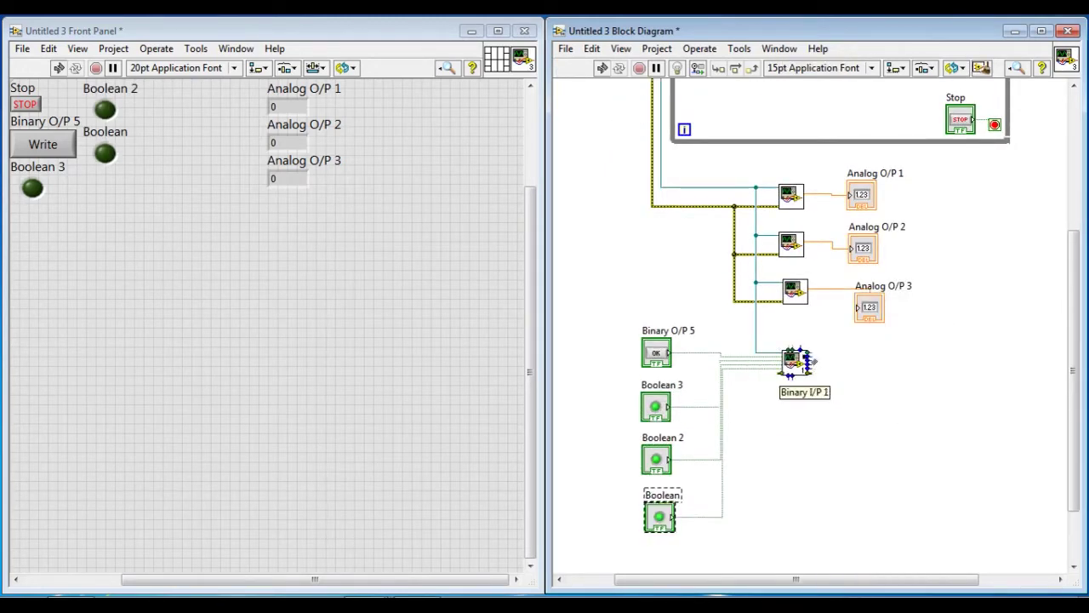
Create indicators for the binary subVI's Binary I/P 1 and Binary O/P 2 outputs and stack them to its right
{"action": "right_click", "coordinate": [804, 362]}
{"action": "left_click", "coordinate": [982, 428]}
{"action": "left_click_drag", "start_coordinate": [821, 359], "coordinate": [916, 350]}
{"action": "right_click", "coordinate": [806, 362]}
{"action": "mouse_move", "coordinate": [813, 361]}
{"action": "mouse_move", "coordinate": [919, 398]}
{"action": "left_click", "coordinate": [980, 427]}
{"action": "left_click_drag", "start_coordinate": [830, 360], "coordinate": [922, 411]}
Create indicators for the binary subVI's Binary O/P 4 and Binary I/P 5 outputs and line them up below Binary O/P 2
{"action": "right_click", "coordinate": [808, 367]}
{"action": "left_click", "coordinate": [984, 427]}
{"action": "left_click_drag", "start_coordinate": [821, 362], "coordinate": [931, 467]}
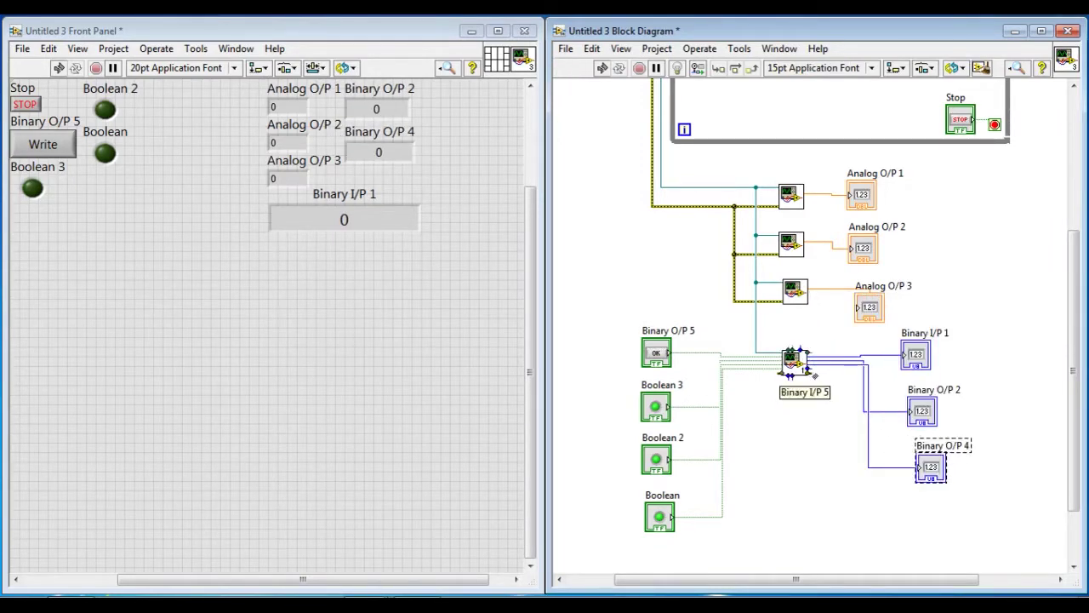
{"action": "right_click", "coordinate": [792, 361]}
{"action": "mouse_move", "coordinate": [851, 397]}
{"action": "left_click", "coordinate": [981, 411]}
{"action": "left_click_drag", "start_coordinate": [822, 363], "coordinate": [928, 527]}
Place Analog_R_W.vi right of the binary indicators and wire the binary subVI's connection and error outputs to it
{"action": "right_click", "coordinate": [784, 442]}
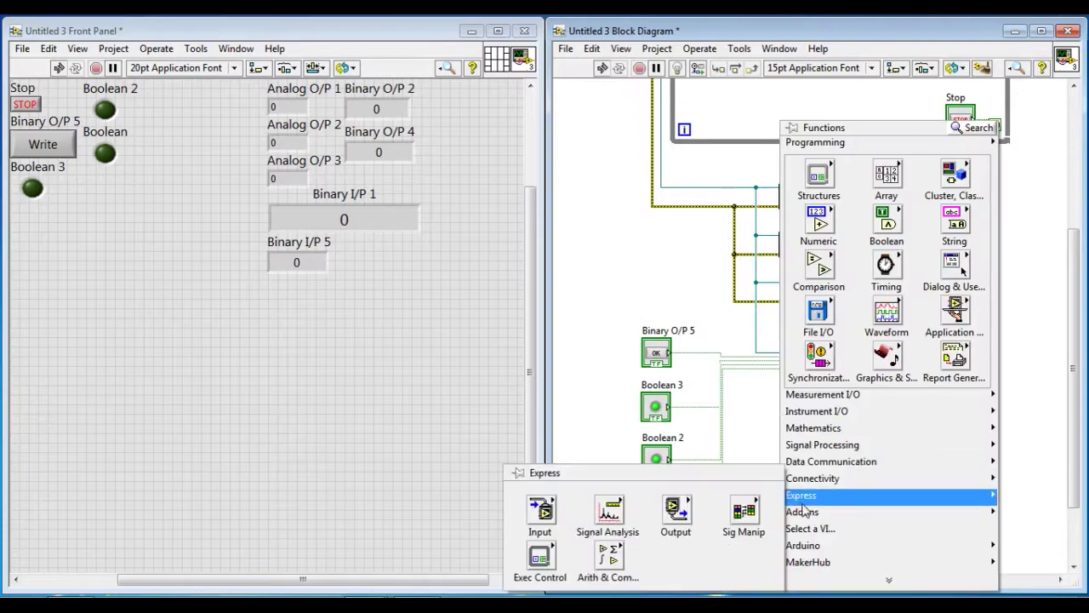
{"action": "left_click", "coordinate": [808, 528]}
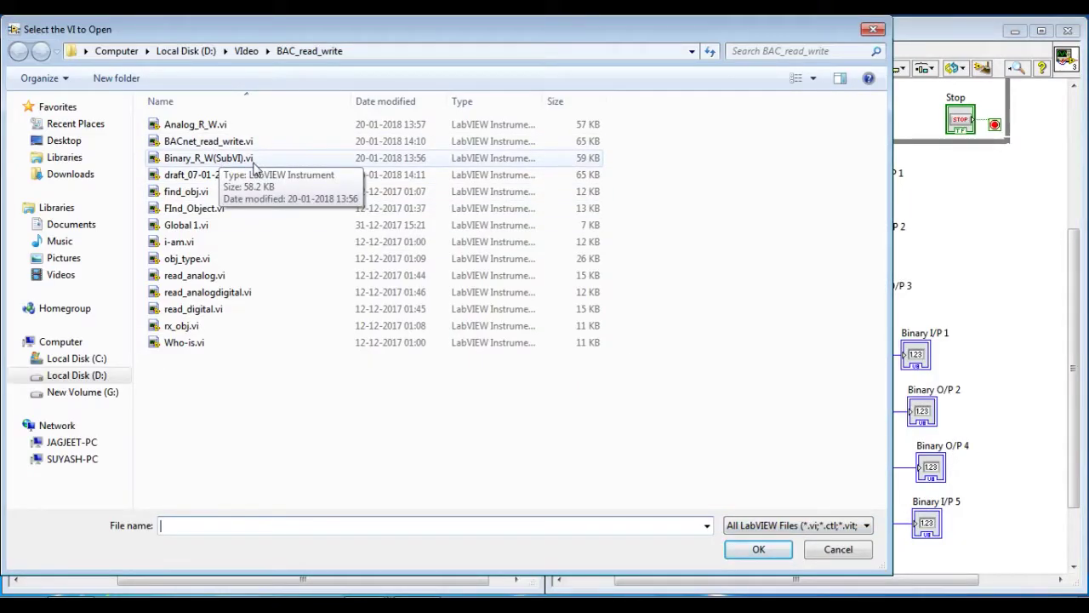
{"action": "left_click", "coordinate": [194, 126]}
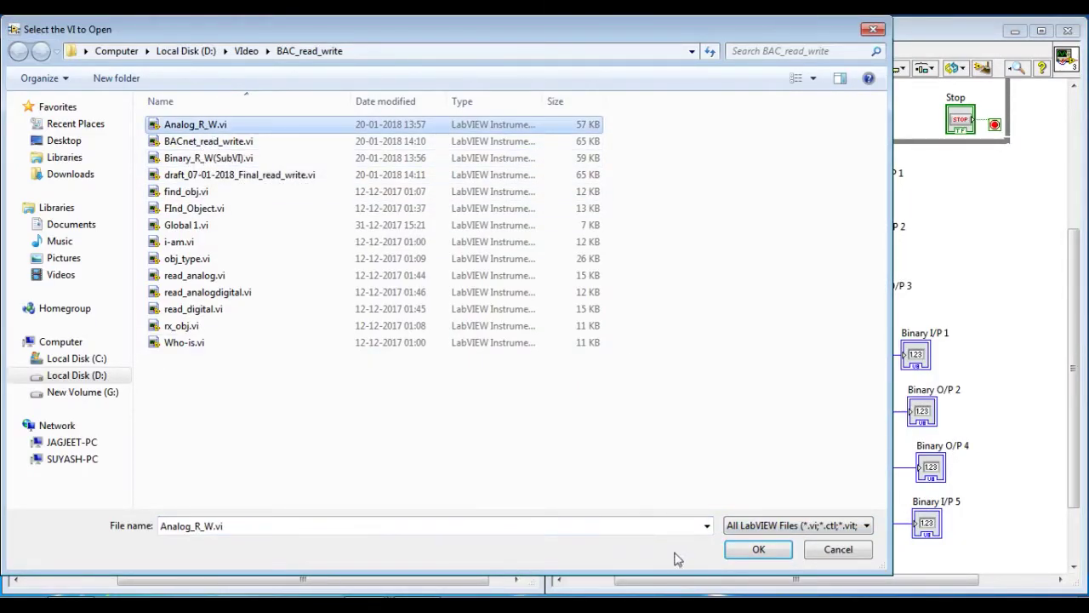
{"action": "left_click", "coordinate": [744, 550]}
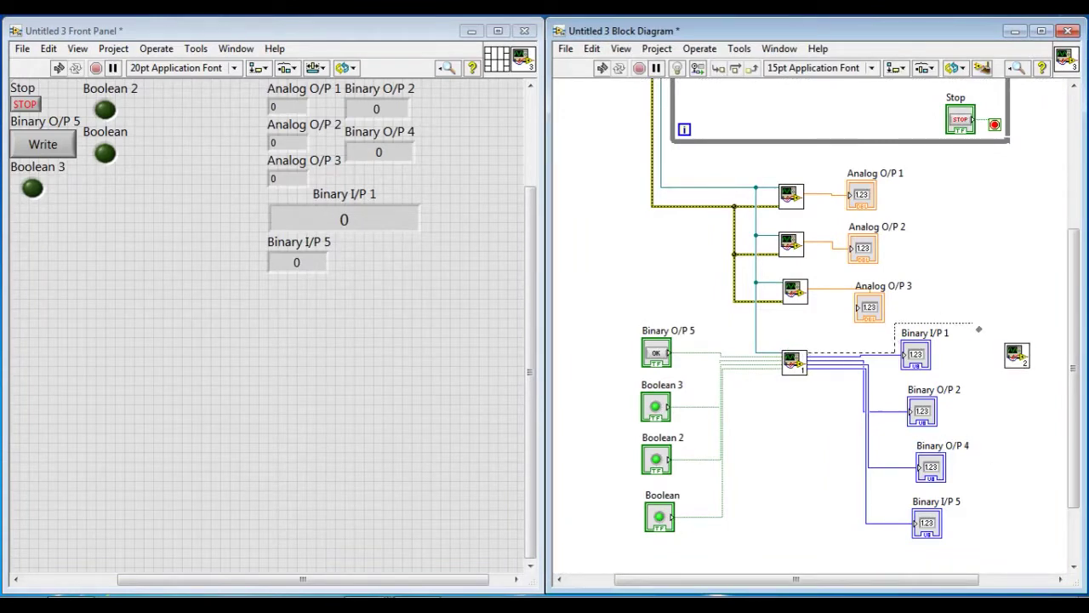
{"action": "left_click", "coordinate": [784, 372]}
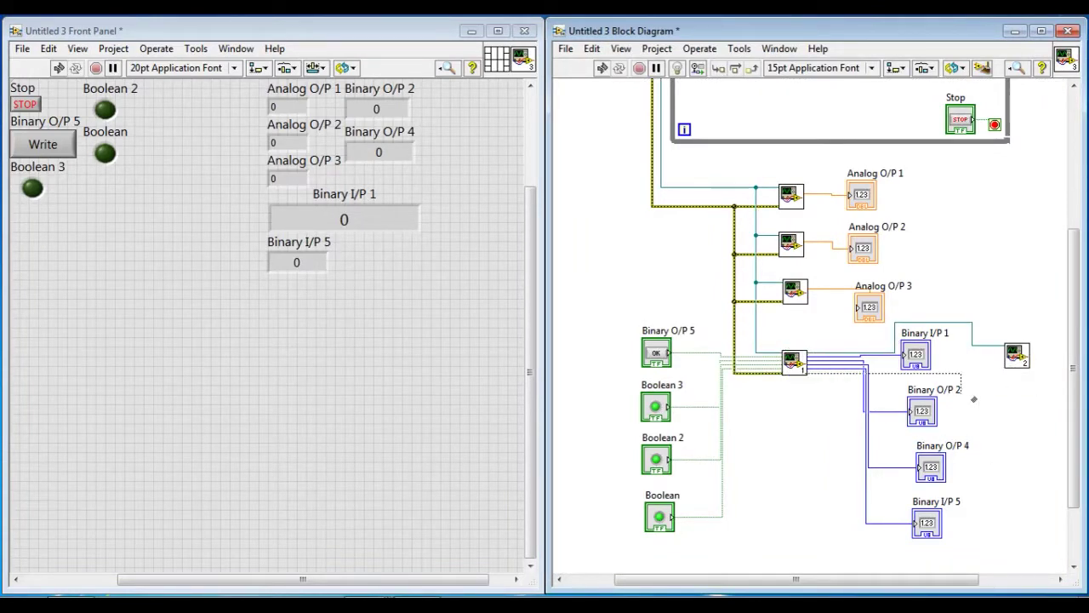
{"action": "left_click", "coordinate": [1006, 368]}
Create controls for the analog subVI's Analog O/P 5 and Numeric 2 inputs
{"action": "right_click", "coordinate": [1010, 351]}
{"action": "left_click", "coordinate": [1037, 412]}
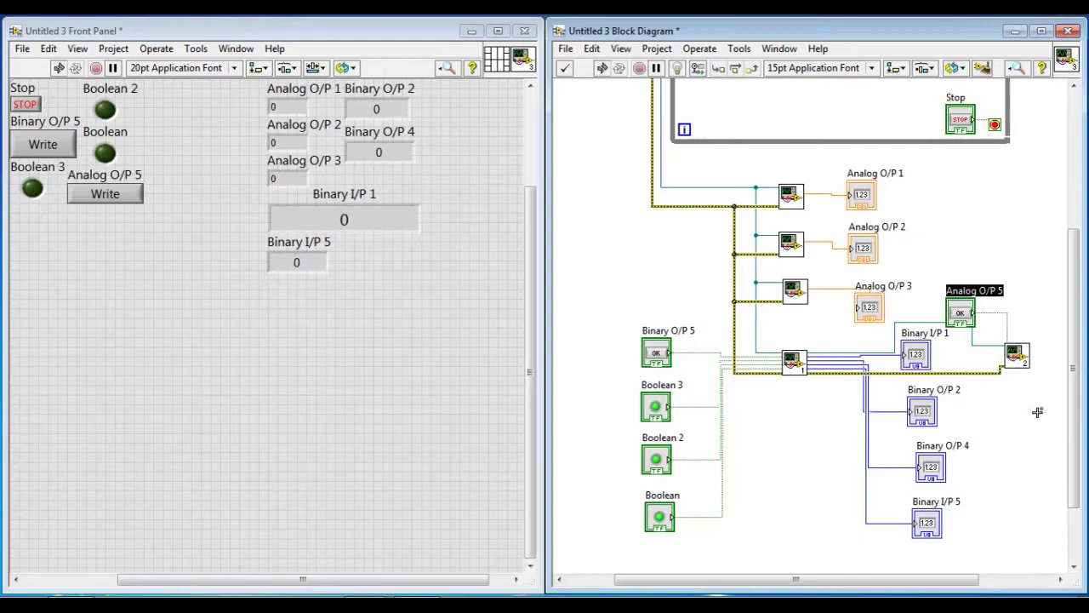
{"action": "left_click_drag", "start_coordinate": [950, 304], "coordinate": [941, 273]}
{"action": "left_click_drag", "start_coordinate": [953, 579], "coordinate": [977, 580]}
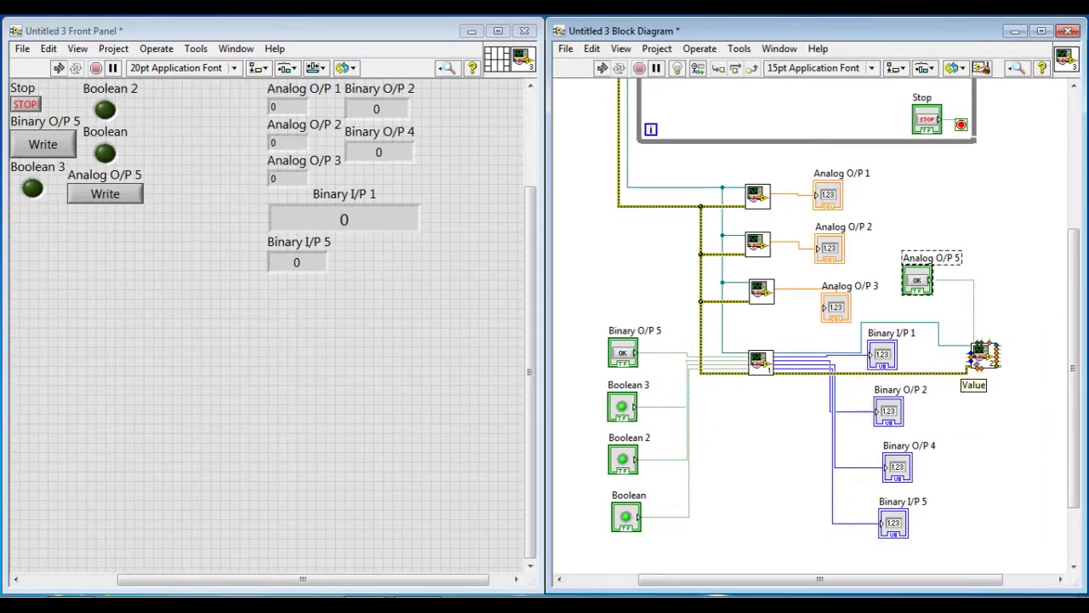
{"action": "right_click", "coordinate": [980, 354]}
{"action": "left_click", "coordinate": [1011, 413]}
Maximize the block diagram, move the analog subVI far to the right, and reposition Numeric 2 and Analog O/P 5 nearer to it
{"action": "left_click", "coordinate": [1041, 31]}
{"action": "left_click_drag", "start_coordinate": [417, 358], "coordinate": [675, 365]}
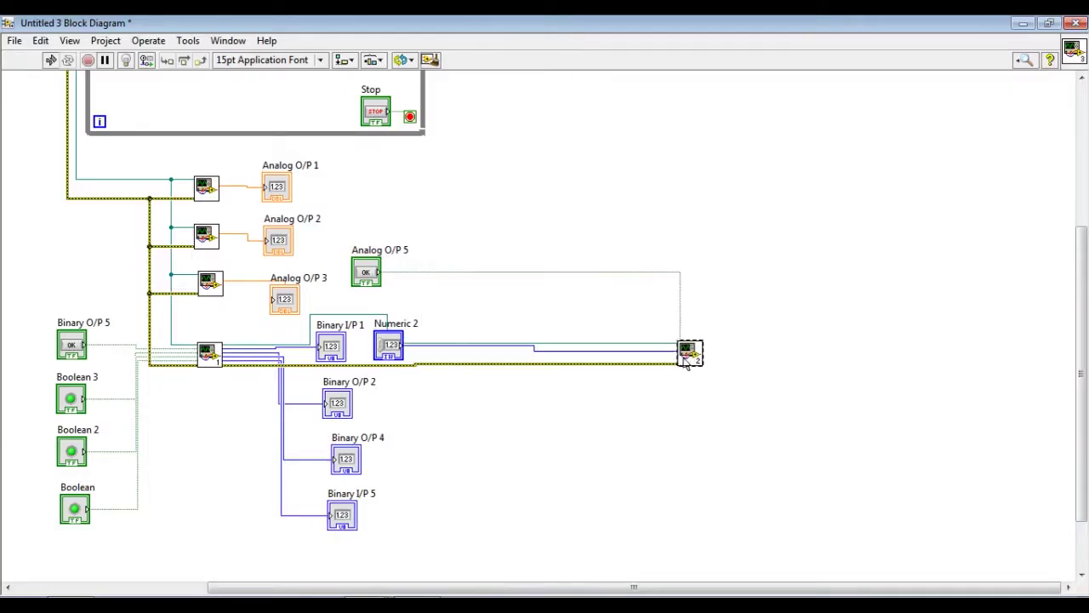
{"action": "left_click_drag", "start_coordinate": [389, 345], "coordinate": [584, 422]}
{"action": "left_click_drag", "start_coordinate": [363, 269], "coordinate": [626, 305]}
Create controls for the analog subVI's Value and Numeric inputs and position them around the Analog O/P 5 control
{"action": "right_click", "coordinate": [685, 351]}
{"action": "mouse_move", "coordinate": [766, 396]}
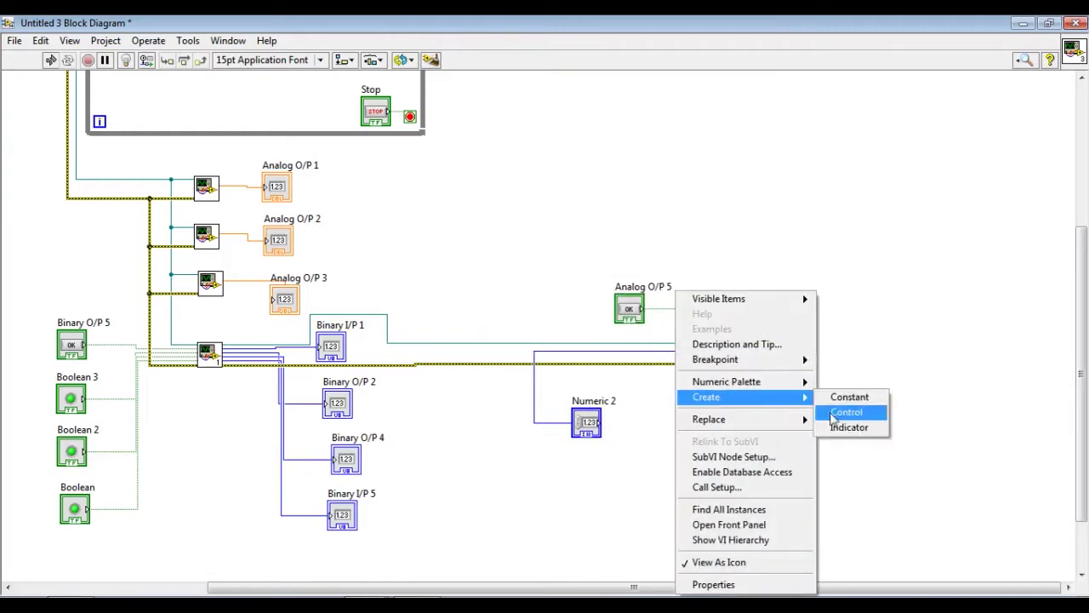
{"action": "left_click", "coordinate": [844, 412]}
{"action": "right_click", "coordinate": [685, 351]}
{"action": "left_click", "coordinate": [844, 412]}
{"action": "left_click_drag", "start_coordinate": [653, 361], "coordinate": [558, 284]}
Create indicators for the analog subVI's Analog I/P 2, Analog O/P 4, Analog O/P 6 and Analog O/P 7 outputs, stacked to its right
{"action": "right_click", "coordinate": [703, 352]}
{"action": "left_click", "coordinate": [878, 427]}
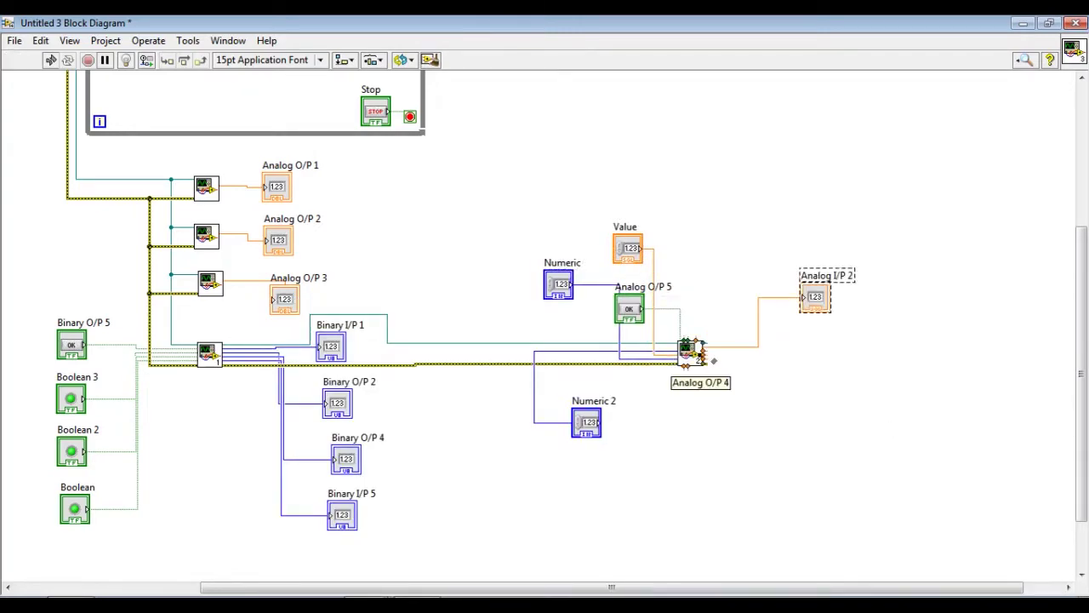
{"action": "right_click", "coordinate": [699, 357]}
{"action": "left_click", "coordinate": [878, 427]}
{"action": "right_click", "coordinate": [696, 354]}
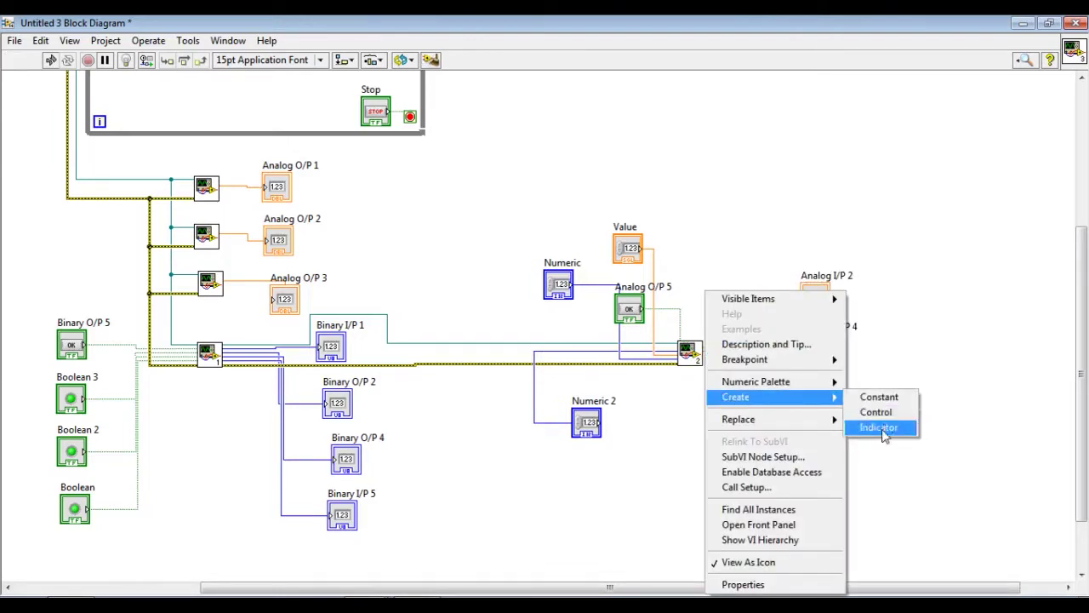
{"action": "left_click", "coordinate": [879, 427]}
{"action": "right_click", "coordinate": [694, 353]}
{"action": "left_click", "coordinate": [879, 427]}
{"action": "left_click_drag", "start_coordinate": [720, 352], "coordinate": [826, 464]}
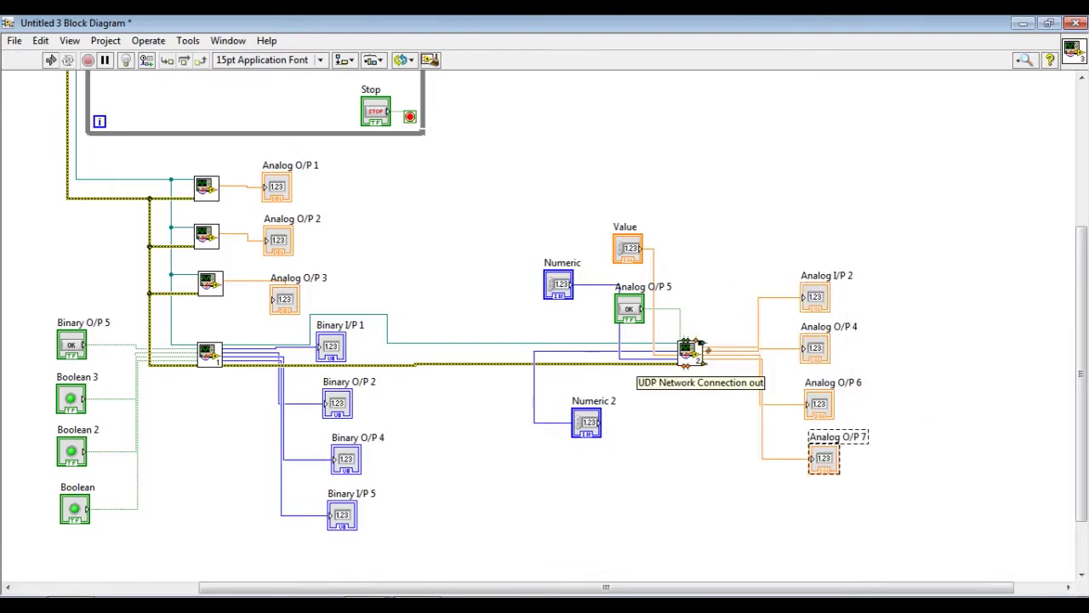
{"action": "right_click", "coordinate": [691, 354]}
{"action": "left_click", "coordinate": [844, 412]}
{"action": "left_click_drag", "start_coordinate": [715, 319], "coordinate": [712, 260]}
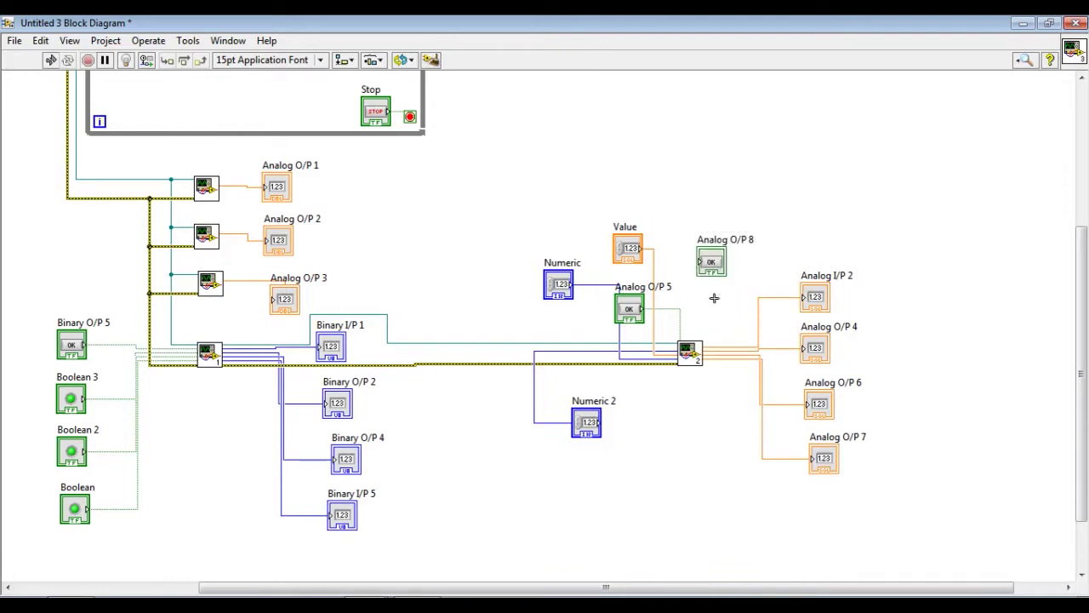
{"action": "key", "text": "ctrl+b"}
{"action": "left_click", "coordinate": [704, 262]}
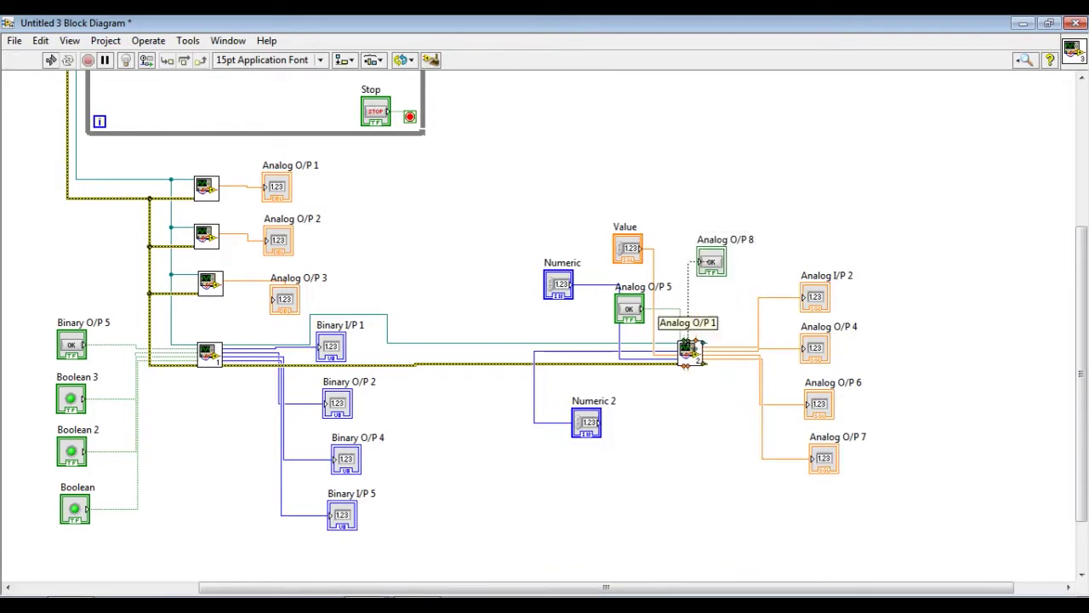
Create a control for the analog subVI's Analog O/P 8 input and place it above the Value control
{"action": "right_click", "coordinate": [696, 351]}
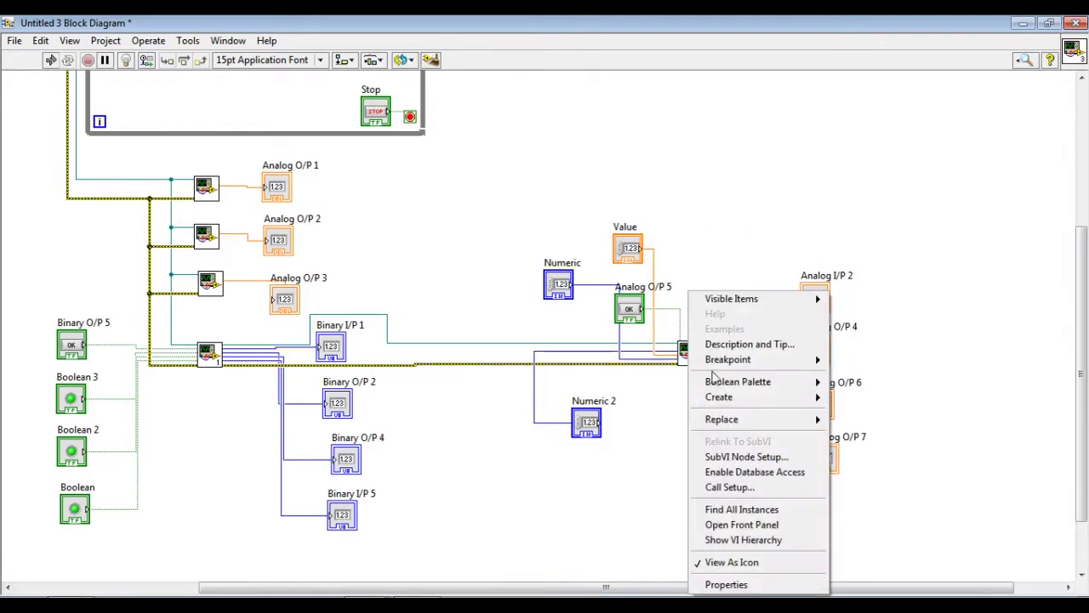
{"action": "mouse_move", "coordinate": [722, 396]}
{"action": "left_click", "coordinate": [868, 428]}
{"action": "left_click_drag", "start_coordinate": [658, 323], "coordinate": [643, 199]}
{"action": "right_click", "coordinate": [696, 361]}
{"action": "mouse_move", "coordinate": [786, 395]}
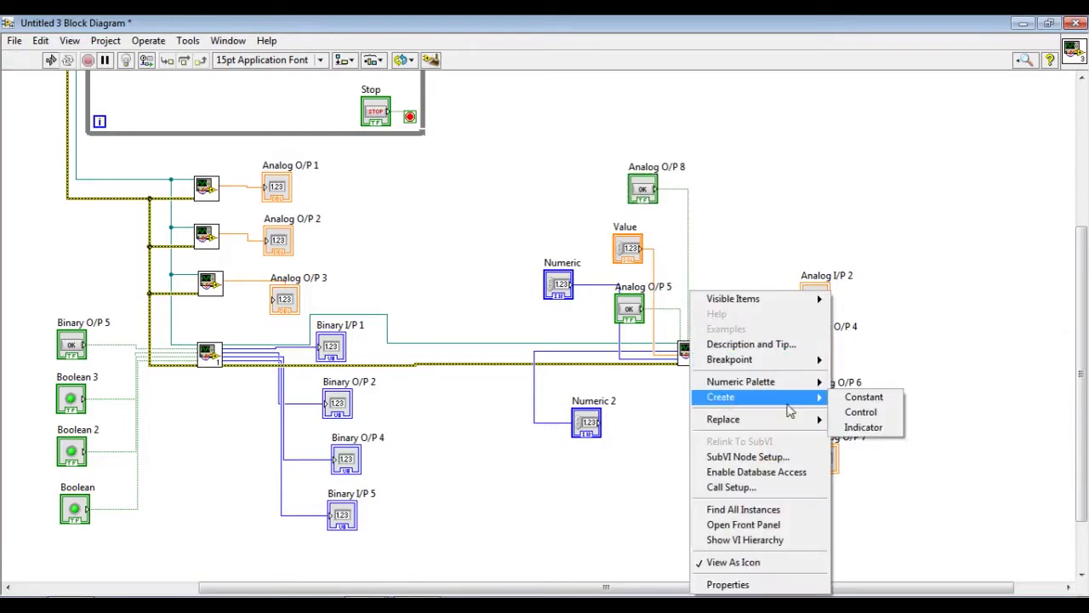
{"action": "left_click", "coordinate": [863, 428]}
{"action": "key", "text": "ctrl+b"}
{"action": "left_click", "coordinate": [721, 452]}
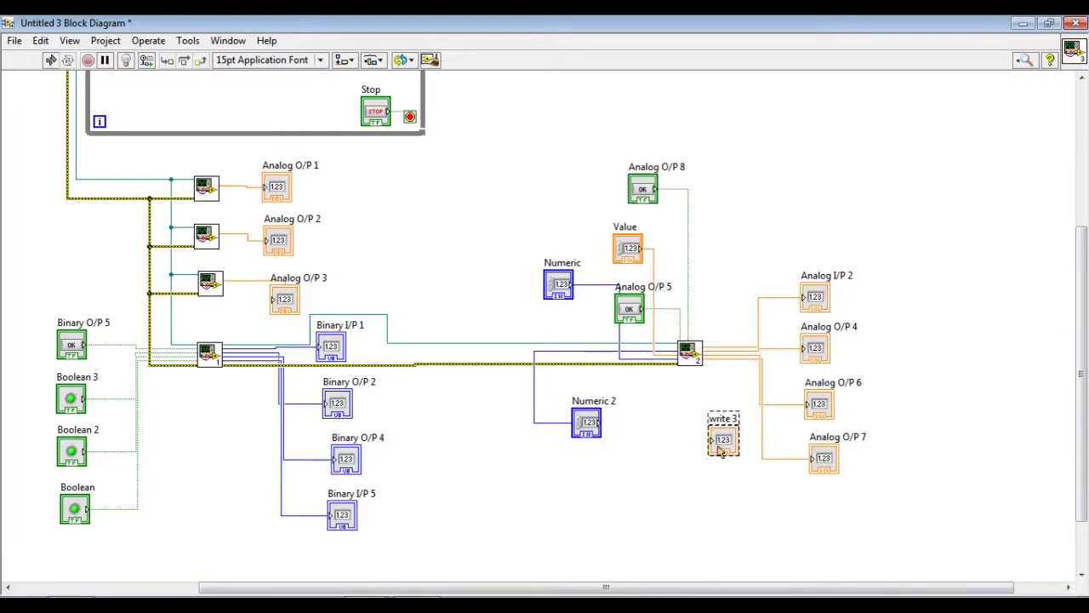
{"action": "key", "text": "Delete"}
Create controls for the analog subVI's Value 2 and write 3 inputs and arrange them below it
{"action": "right_click", "coordinate": [686, 364]}
{"action": "mouse_move", "coordinate": [749, 397]}
{"action": "left_click", "coordinate": [860, 413]}
{"action": "left_click_drag", "start_coordinate": [655, 406], "coordinate": [635, 443]}
{"action": "right_click", "coordinate": [694, 362]}
{"action": "left_click", "coordinate": [864, 426]}
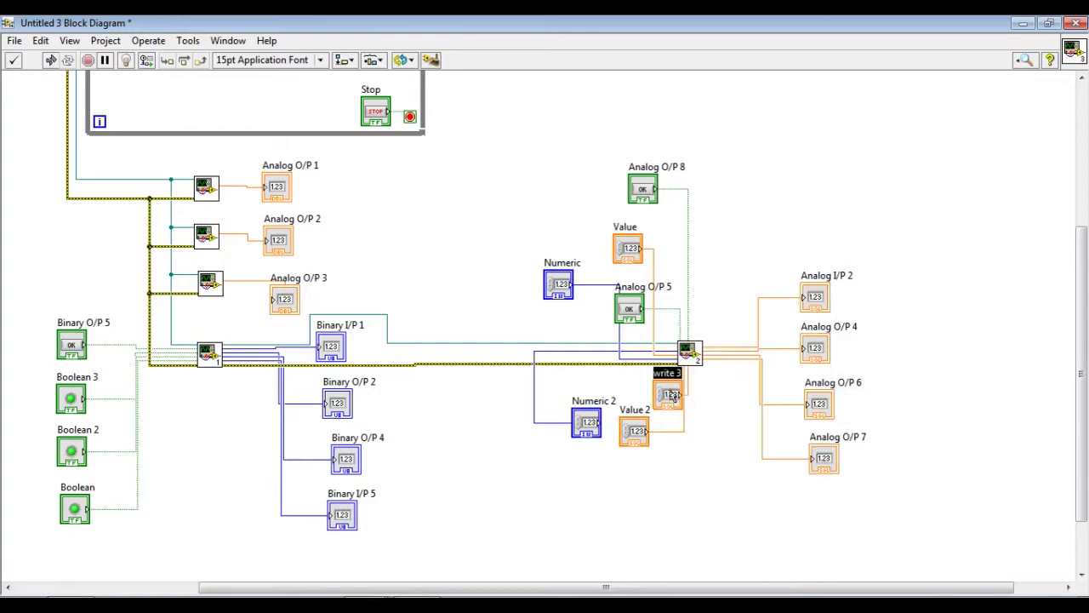
{"action": "scroll", "coordinate": [661, 418], "scroll_direction": "up", "scroll_amount": 2}
{"action": "scroll", "coordinate": [652, 406], "scroll_direction": "down", "scroll_amount": 3}
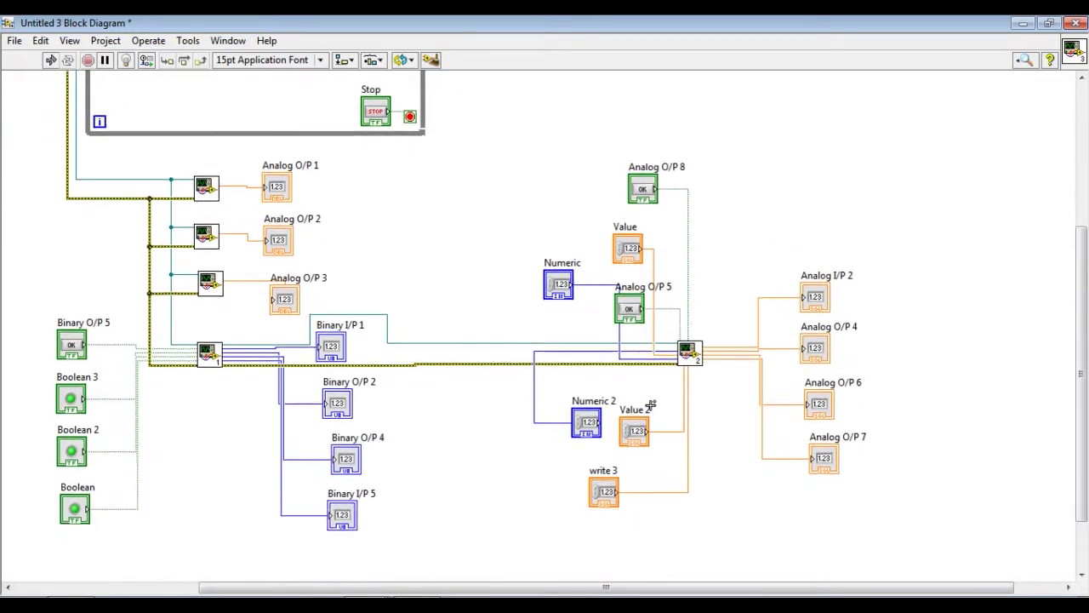
Place find_obj.vi from the BAC_read_write folder as a subVI directly below the binary subVI
{"action": "right_click", "coordinate": [454, 417]}
{"action": "left_click", "coordinate": [523, 531]}
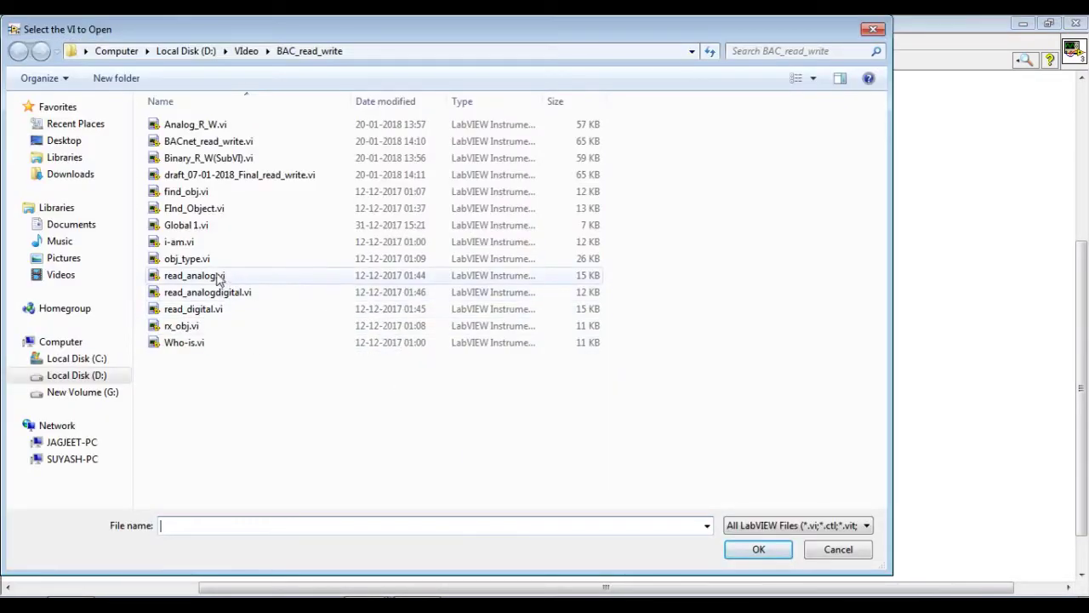
{"action": "double_click", "coordinate": [185, 191]}
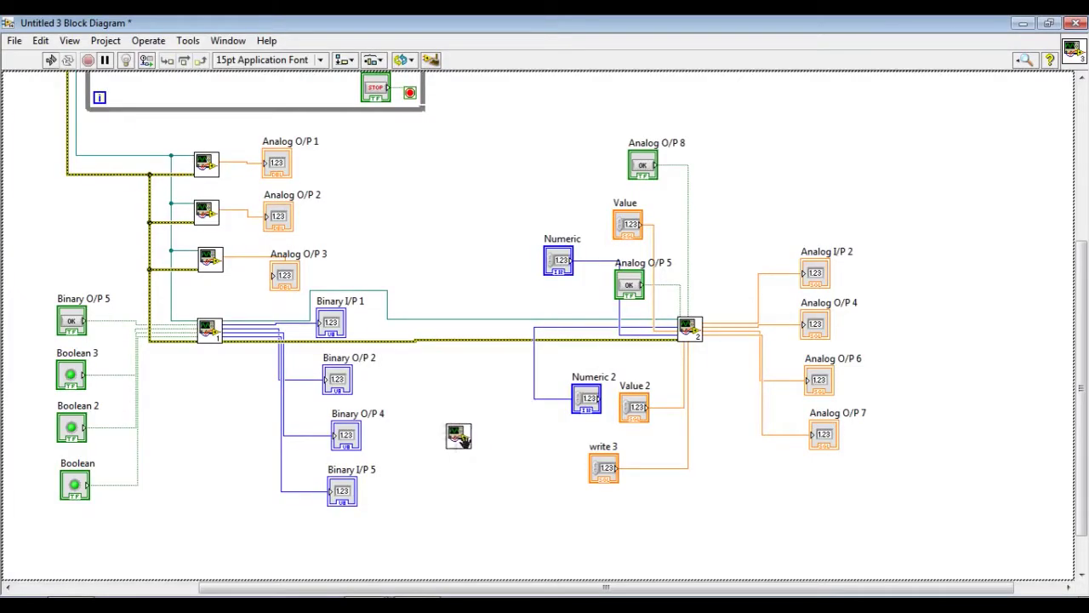
{"action": "left_click_drag", "start_coordinate": [202, 392], "coordinate": [202, 392]}
Place rx_obj.vi from the BAC_read_write folder as a subVI below the find_obj subVI and clean up the block diagram
{"action": "right_click", "coordinate": [202, 391]}
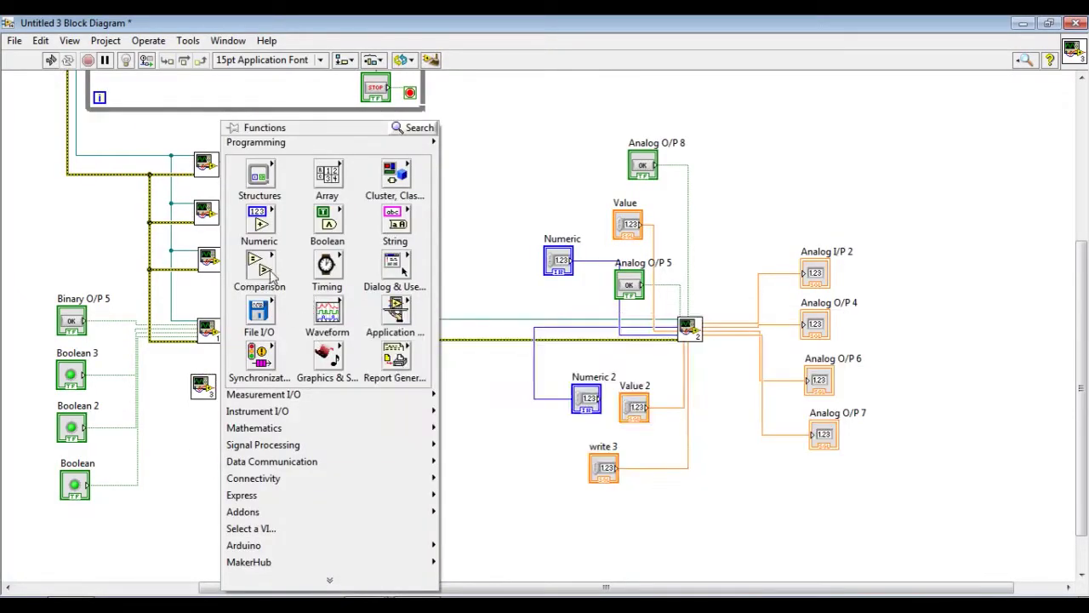
{"action": "left_click", "coordinate": [270, 528]}
{"action": "double_click", "coordinate": [182, 325]}
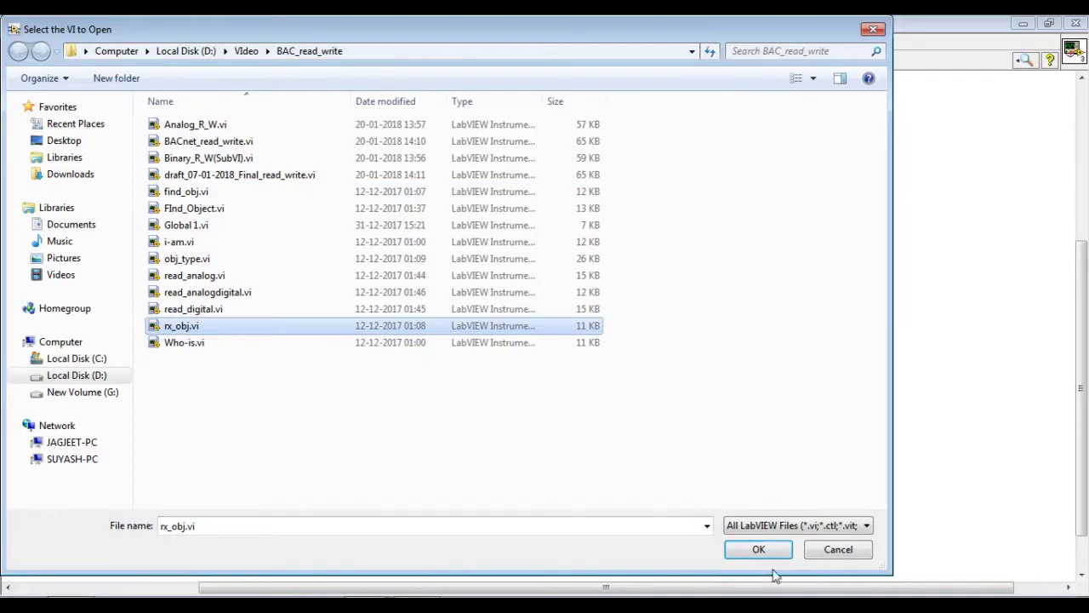
{"action": "left_click", "coordinate": [204, 427]}
{"action": "left_click", "coordinate": [429, 59]}
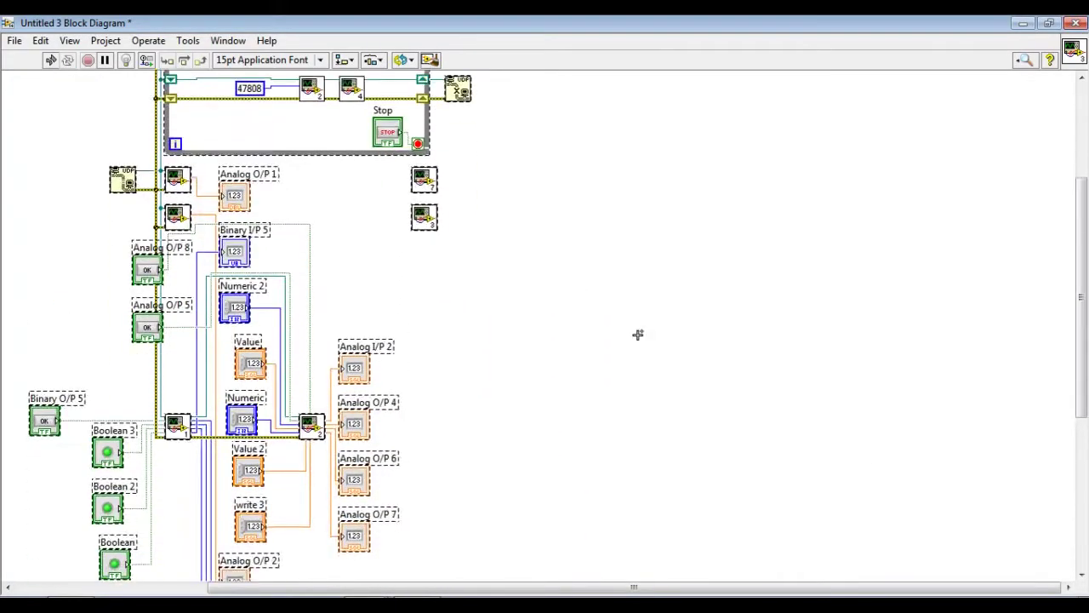
On the front panel, shift the right-hand control group farther right and stack Start Operation above Stop Operation at the upper centre
{"action": "key", "text": "ctrl+t"}
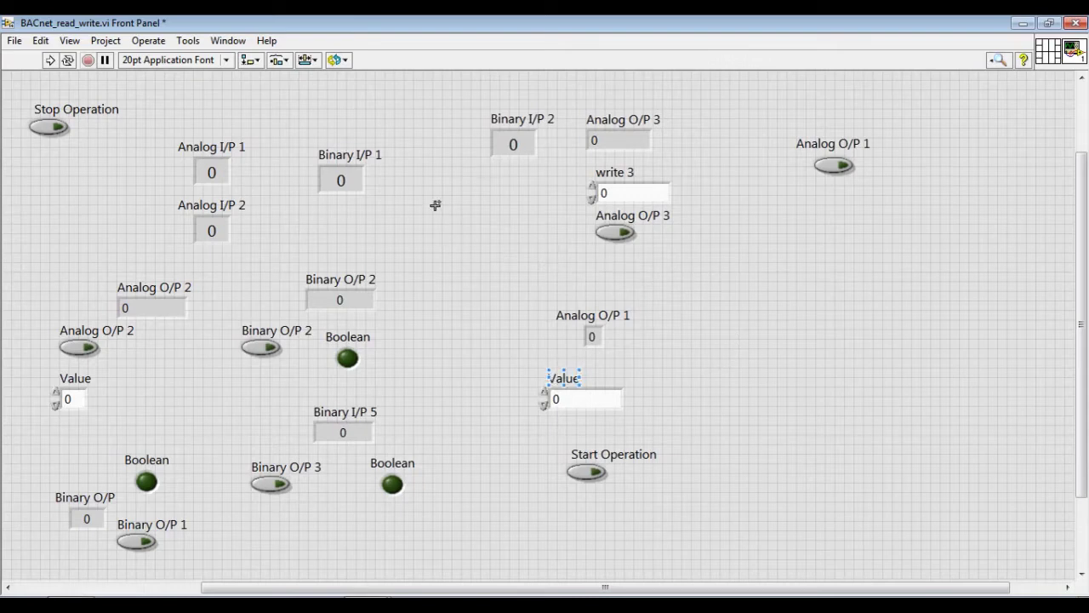
{"action": "left_click_drag", "start_coordinate": [572, 269], "coordinate": [936, 519]}
{"action": "left_click_drag", "start_coordinate": [840, 186], "coordinate": [1022, 199]}
{"action": "left_click", "coordinate": [968, 366]}
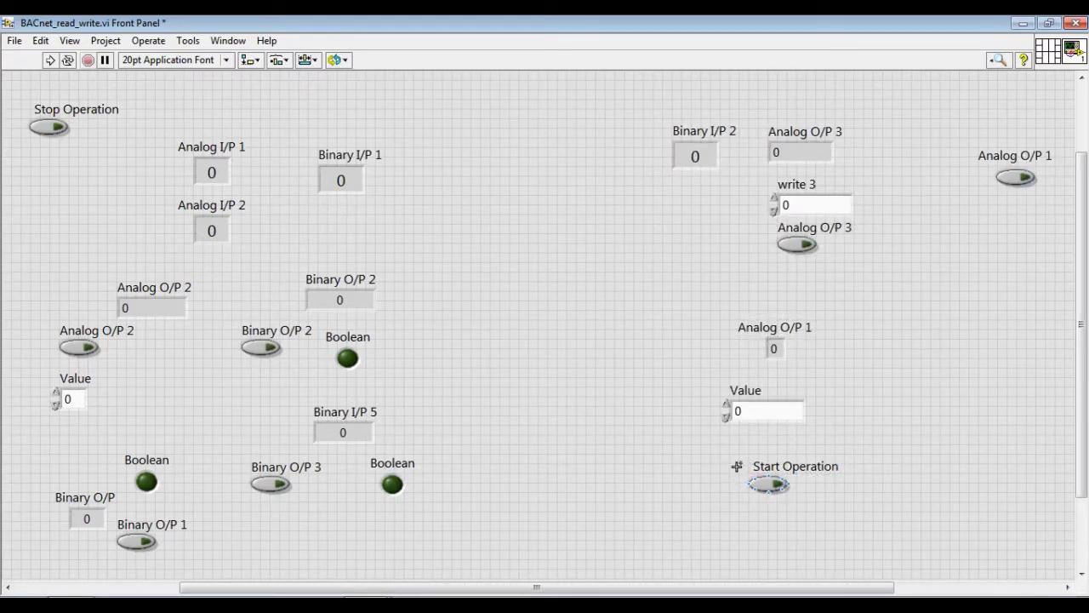
{"action": "left_click_drag", "start_coordinate": [769, 484], "coordinate": [512, 99]}
{"action": "left_click_drag", "start_coordinate": [62, 136], "coordinate": [503, 158]}
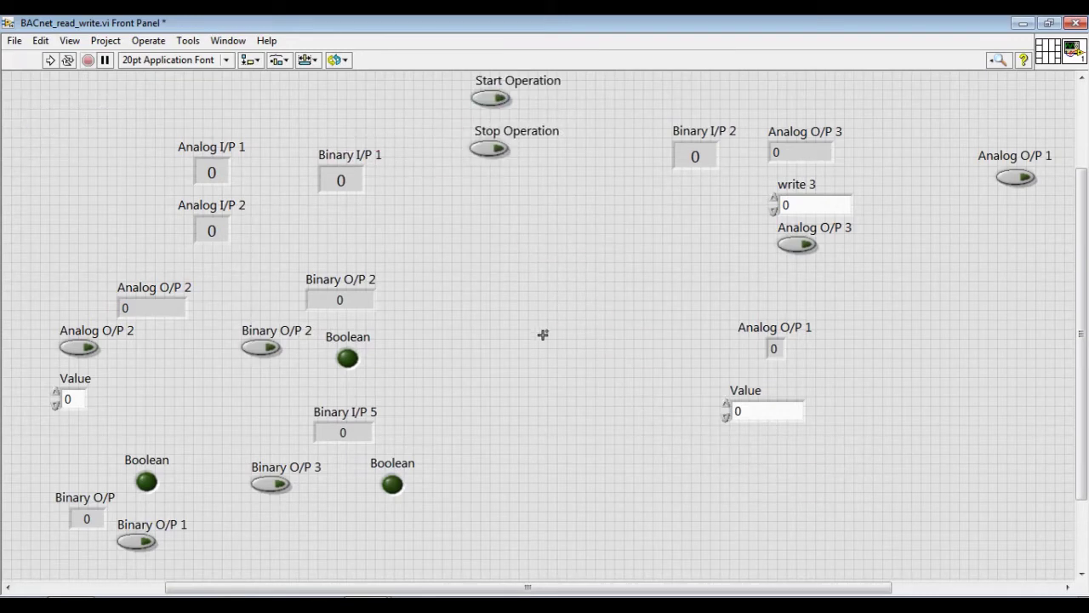
Draw a rectangular decoration box below Stop Operation and place the Analog O/P 3 indicator in front of it
{"action": "right_click", "coordinate": [521, 293]}
{"action": "mouse_move", "coordinate": [625, 423]}
{"action": "left_click", "coordinate": [830, 247]}
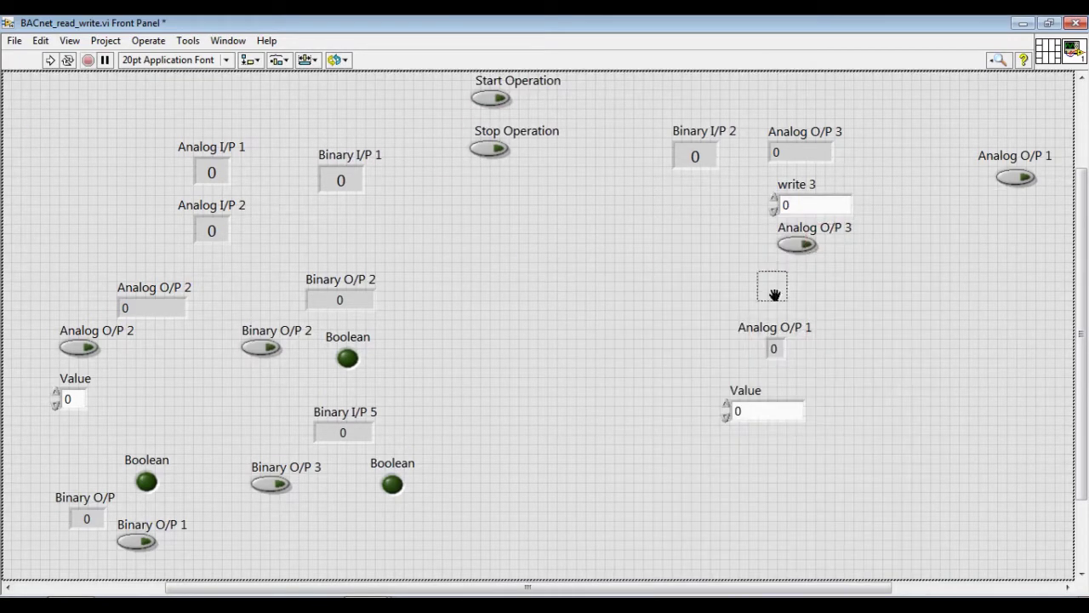
{"action": "left_click_drag", "start_coordinate": [464, 215], "coordinate": [633, 338]}
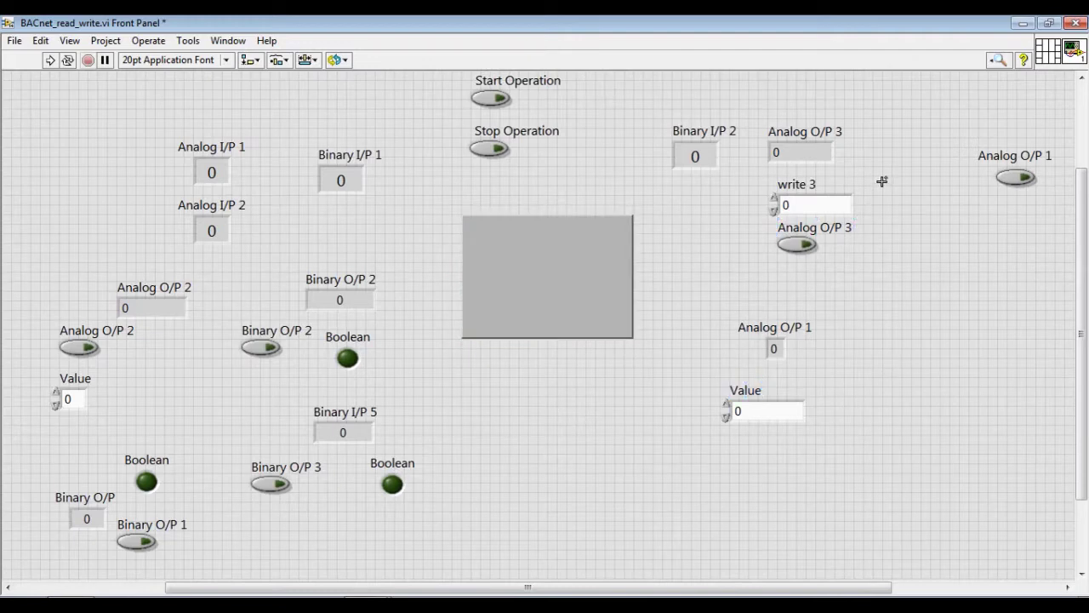
{"action": "left_click_drag", "start_coordinate": [766, 126], "coordinate": [516, 229]}
{"action": "left_click", "coordinate": [338, 59]}
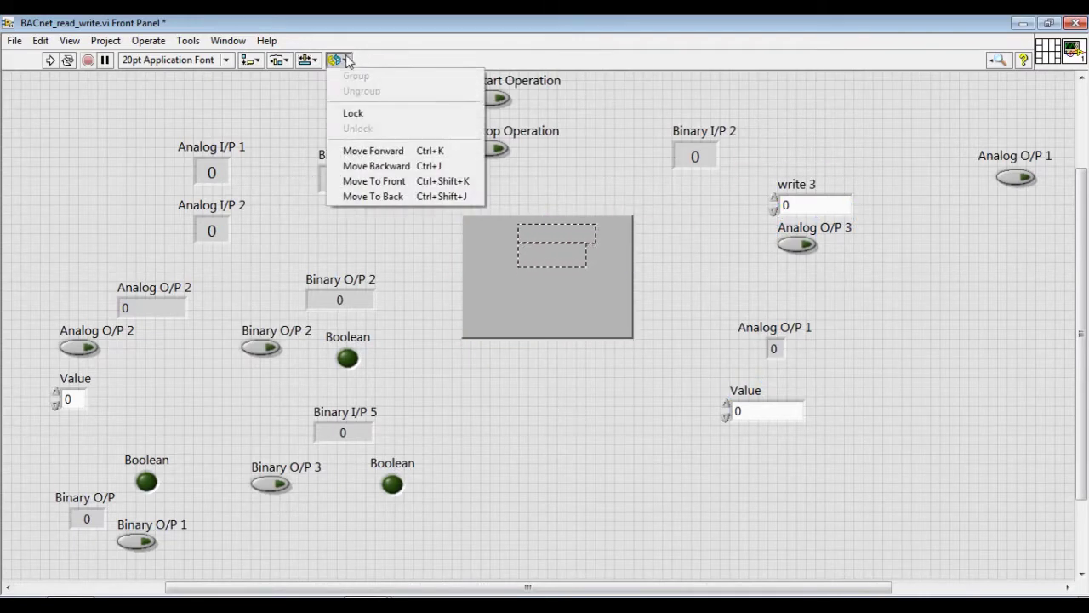
{"action": "left_click", "coordinate": [400, 181]}
Move the Analog O/P 3 switch into the box, replace it with a button captioned Write and widen it
{"action": "left_click_drag", "start_coordinate": [819, 373], "coordinate": [877, 224]}
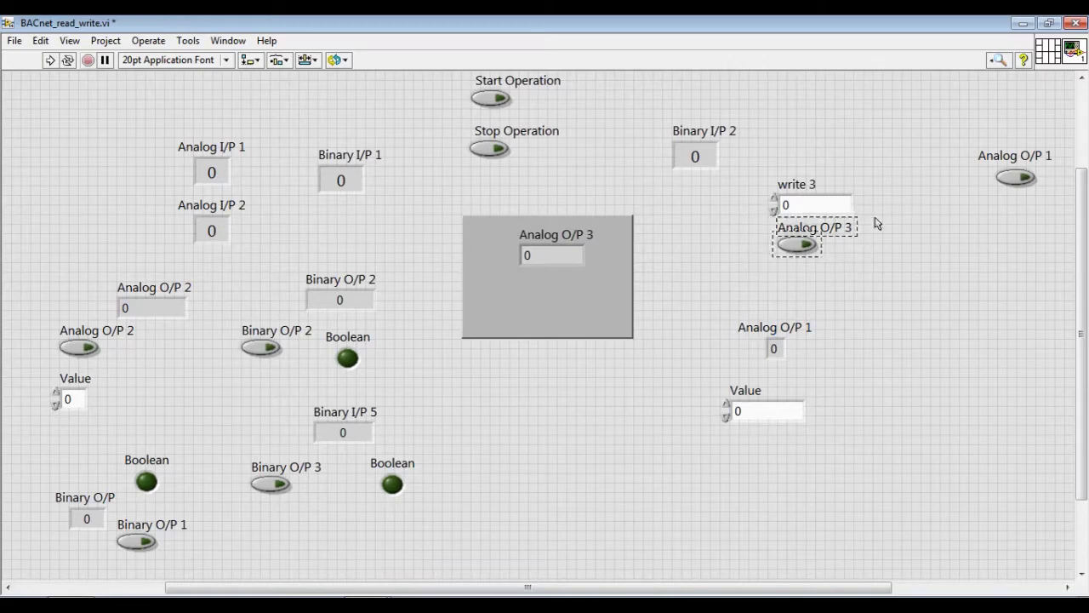
{"action": "left_click_drag", "start_coordinate": [797, 244], "coordinate": [499, 318]}
{"action": "right_click", "coordinate": [499, 319]}
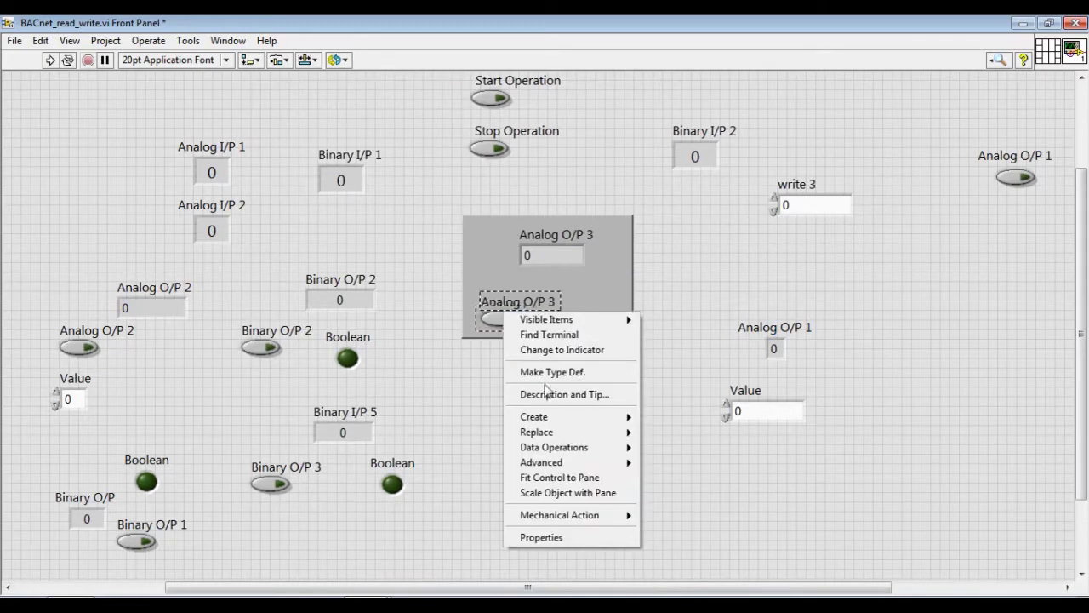
{"action": "mouse_move", "coordinate": [530, 430]}
{"action": "mouse_move", "coordinate": [739, 289]}
{"action": "left_click", "coordinate": [910, 297]}
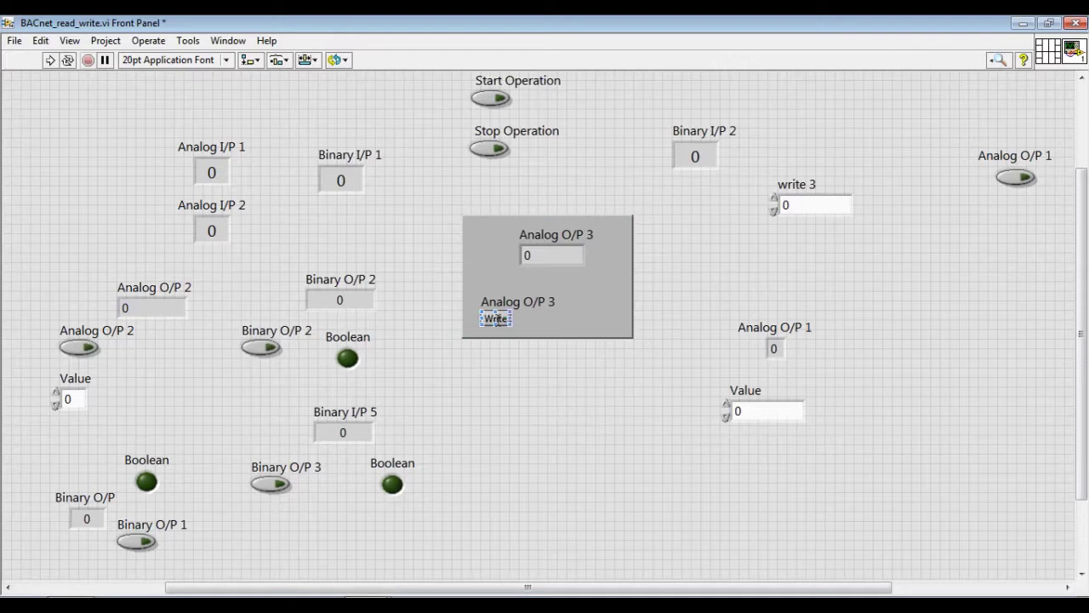
{"action": "left_click_drag", "start_coordinate": [514, 326], "coordinate": [557, 329]}
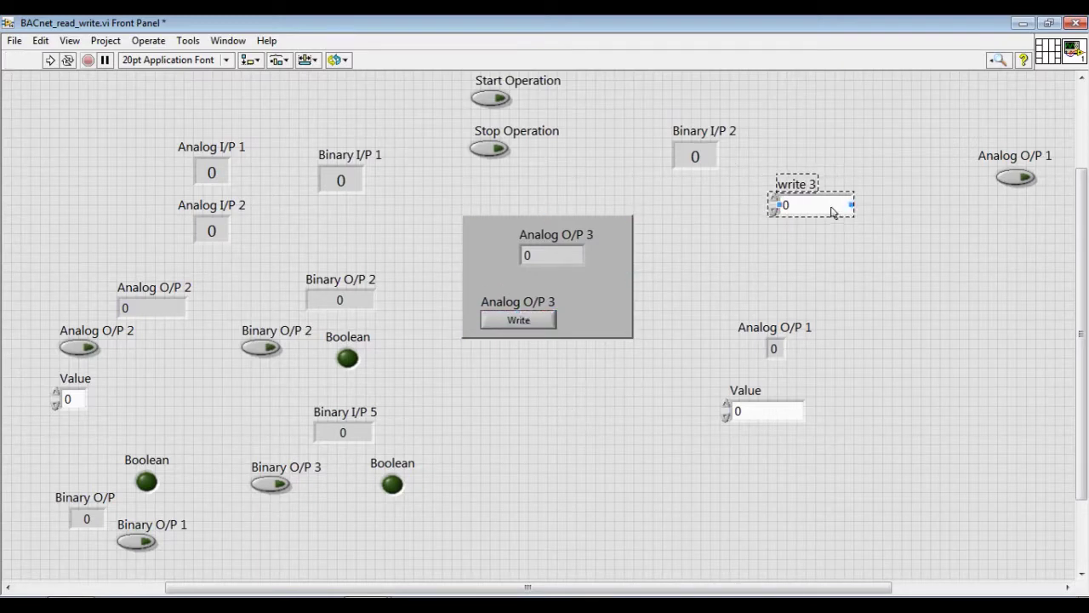
Widen the box, place the write 3 control in front of it beside the Write button, and centre the Analog O/P 3 indicator above
{"action": "left_click_drag", "start_coordinate": [633, 276], "coordinate": [700, 278]}
{"action": "left_click_drag", "start_coordinate": [753, 174], "coordinate": [861, 222]}
{"action": "left_click_drag", "start_coordinate": [834, 209], "coordinate": [662, 321]}
{"action": "left_click", "coordinate": [338, 59]}
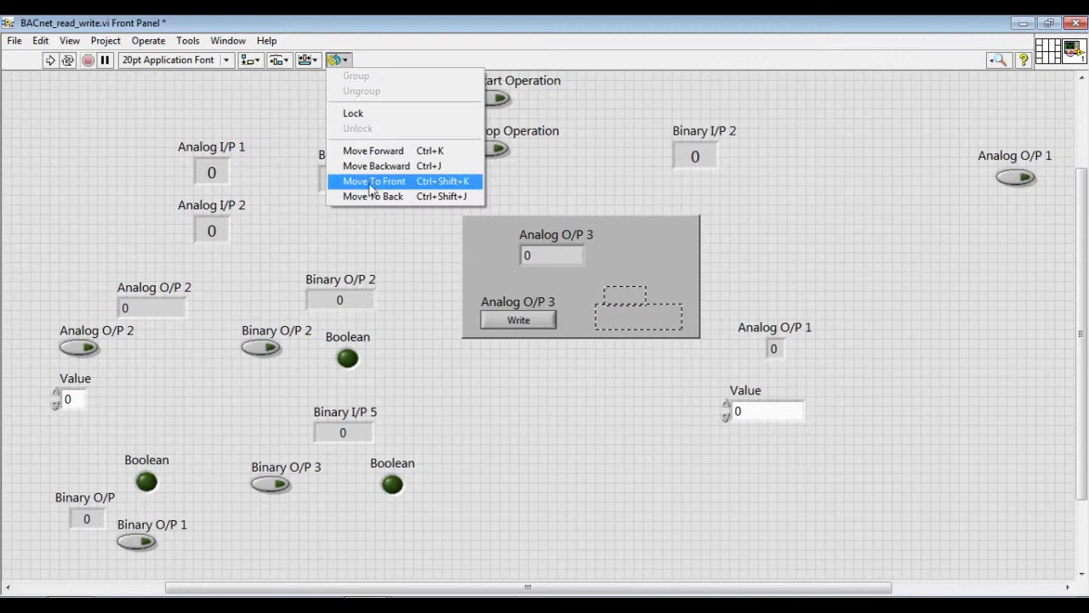
{"action": "left_click", "coordinate": [369, 182]}
{"action": "left_click_drag", "start_coordinate": [547, 253], "coordinate": [575, 253]}
Draw a second rectangular decoration box of similar width below the Analog O/P 3 box
{"action": "right_click", "coordinate": [494, 398]}
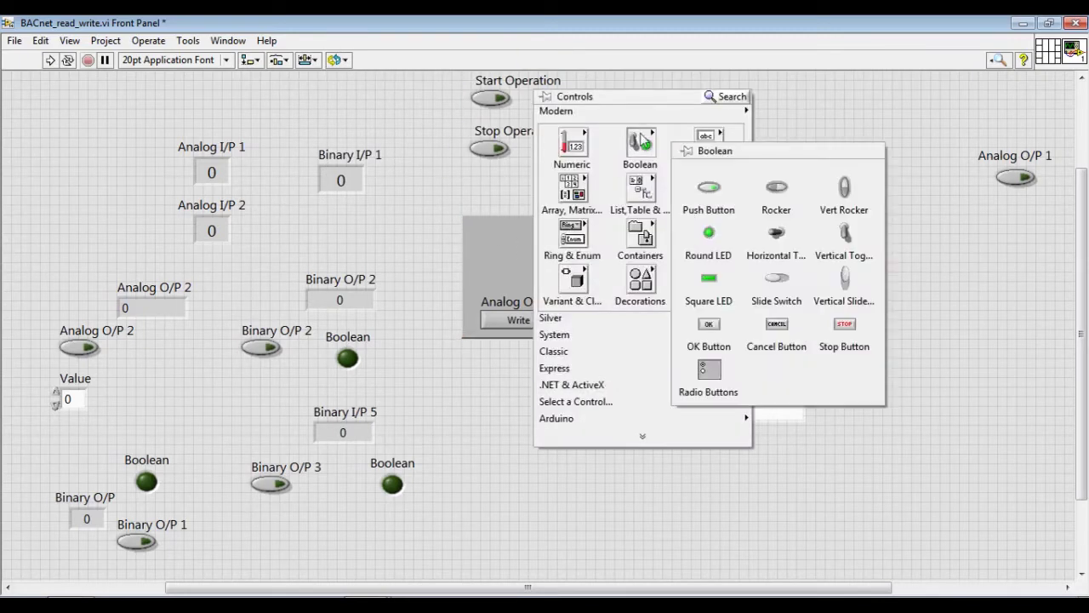
{"action": "mouse_move", "coordinate": [640, 285]}
{"action": "left_click", "coordinate": [846, 231]}
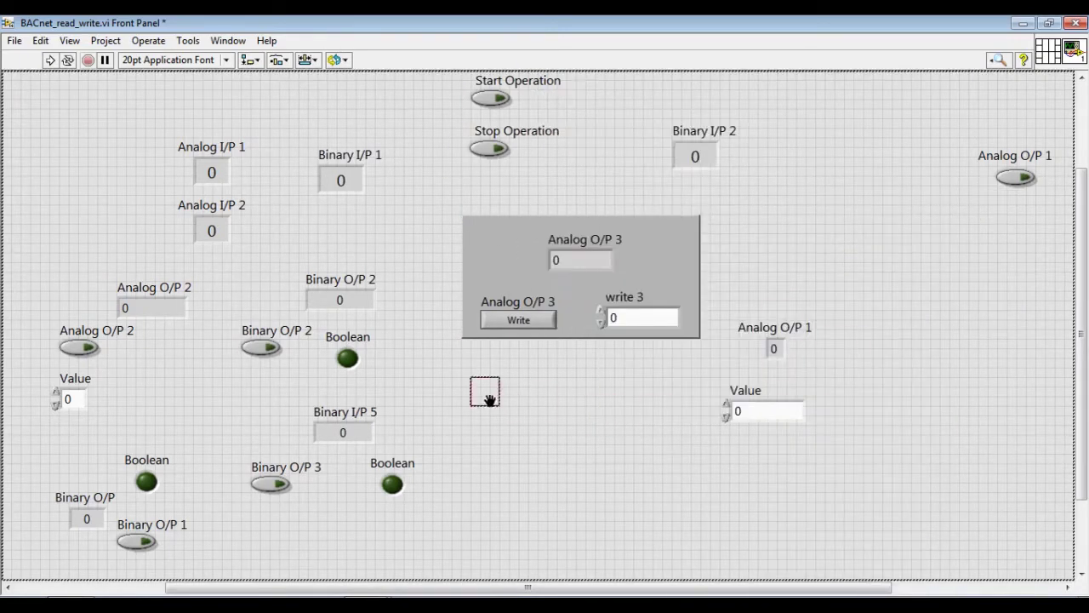
{"action": "left_click_drag", "start_coordinate": [473, 379], "coordinate": [706, 533]}
Move the Analog O/P 1 switch into the second box and replace it with an enlarged button captioned Write
{"action": "left_click_drag", "start_coordinate": [1025, 189], "coordinate": [513, 506]}
{"action": "right_click", "coordinate": [512, 504]}
{"action": "mouse_move", "coordinate": [579, 480]}
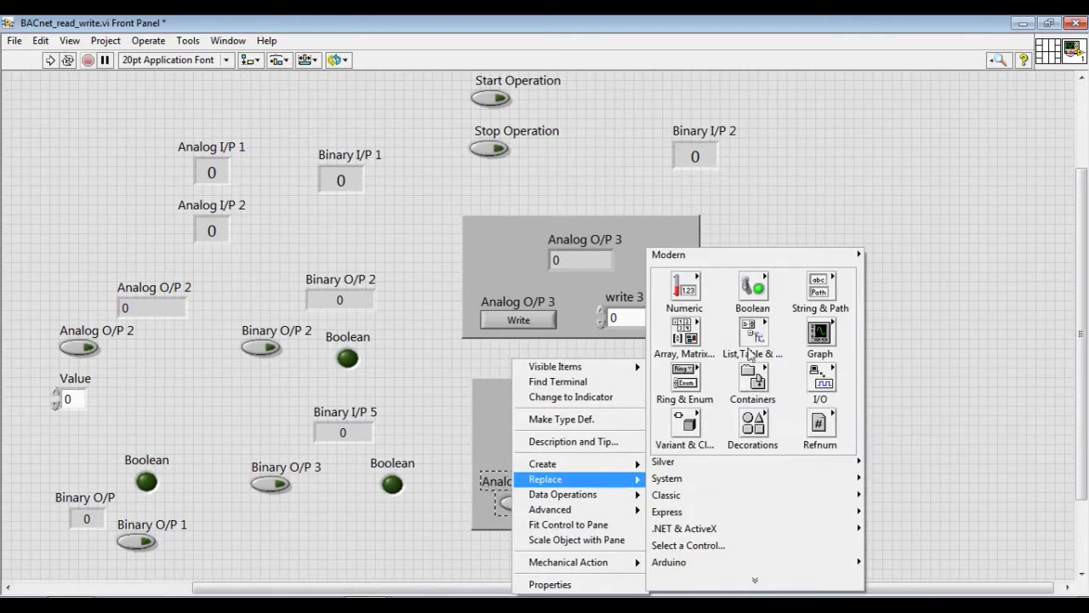
{"action": "mouse_move", "coordinate": [753, 291]}
{"action": "left_click", "coordinate": [822, 460]}
{"action": "left_click_drag", "start_coordinate": [530, 512], "coordinate": [564, 519]}
{"action": "left_click_drag", "start_coordinate": [523, 485], "coordinate": [532, 489]}
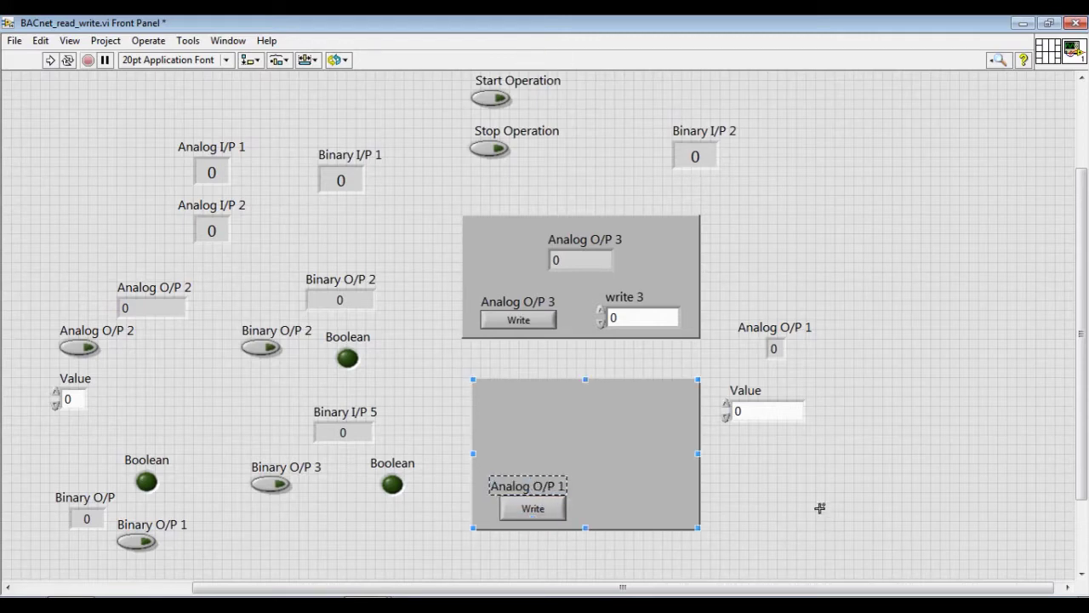
Place the Analog O/P 1 indicator in the upper part of the second box, above the Write button
{"action": "left_click_drag", "start_coordinate": [809, 363], "coordinate": [693, 509]}
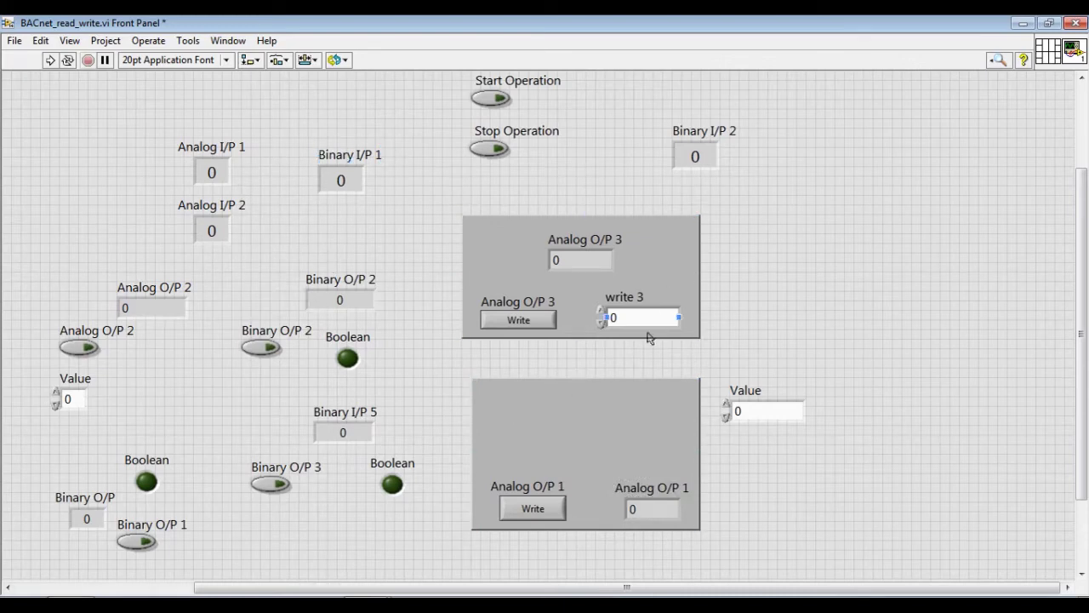
{"action": "left_click", "coordinate": [830, 393]}
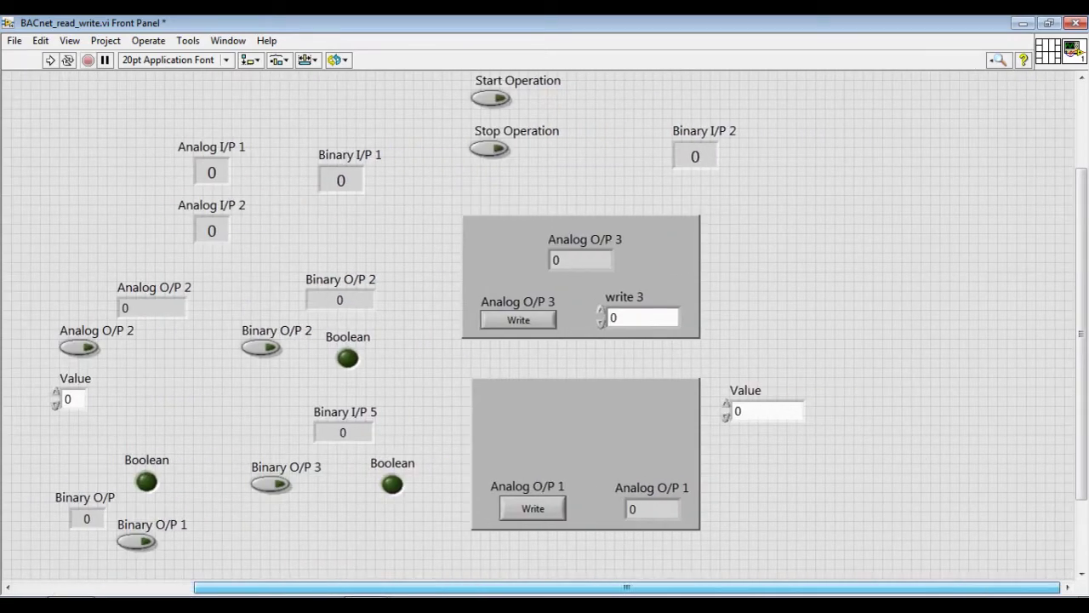
{"action": "scroll", "coordinate": [985, 348], "scroll_direction": "down", "scroll_amount": 3}
{"action": "left_click_drag", "start_coordinate": [677, 392], "coordinate": [586, 303]}
Move the wide Value control beside the Write button in the second box and rename it Write 1
{"action": "left_click", "coordinate": [794, 421]}
{"action": "scroll", "coordinate": [793, 420], "scroll_direction": "up", "scroll_amount": 1}
{"action": "left_click_drag", "start_coordinate": [792, 333], "coordinate": [665, 432]}
{"action": "type", "text": "Write"}
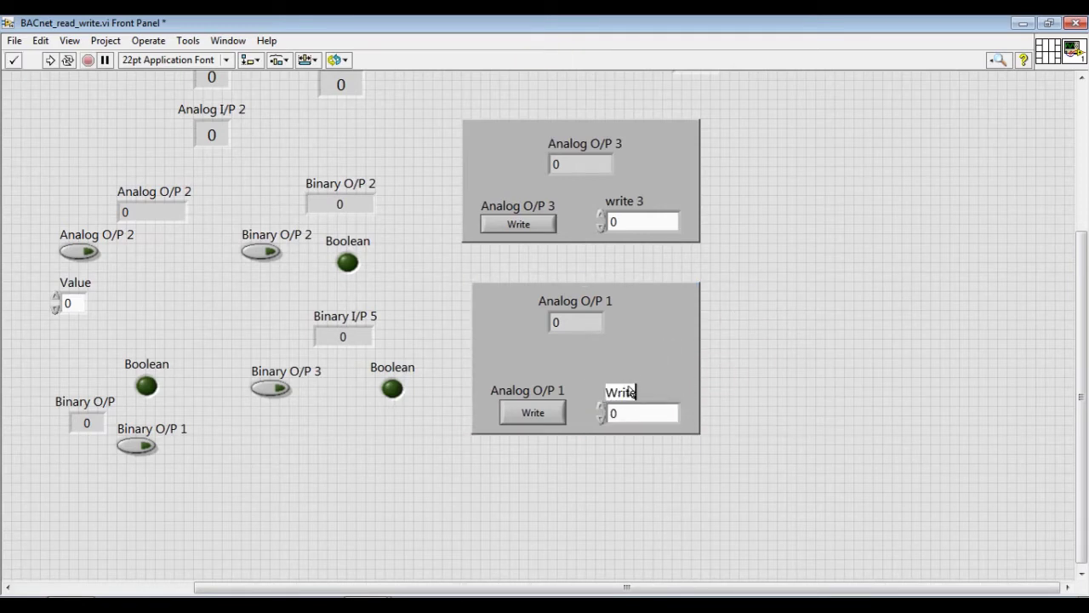
{"action": "left_click", "coordinate": [780, 420]}
Duplicate the decoration box to the right, move the Analog O/P 2 switch onto it and replace the switch with a widened Write button
{"action": "left_click_drag", "start_coordinate": [669, 323], "coordinate": [975, 151]}
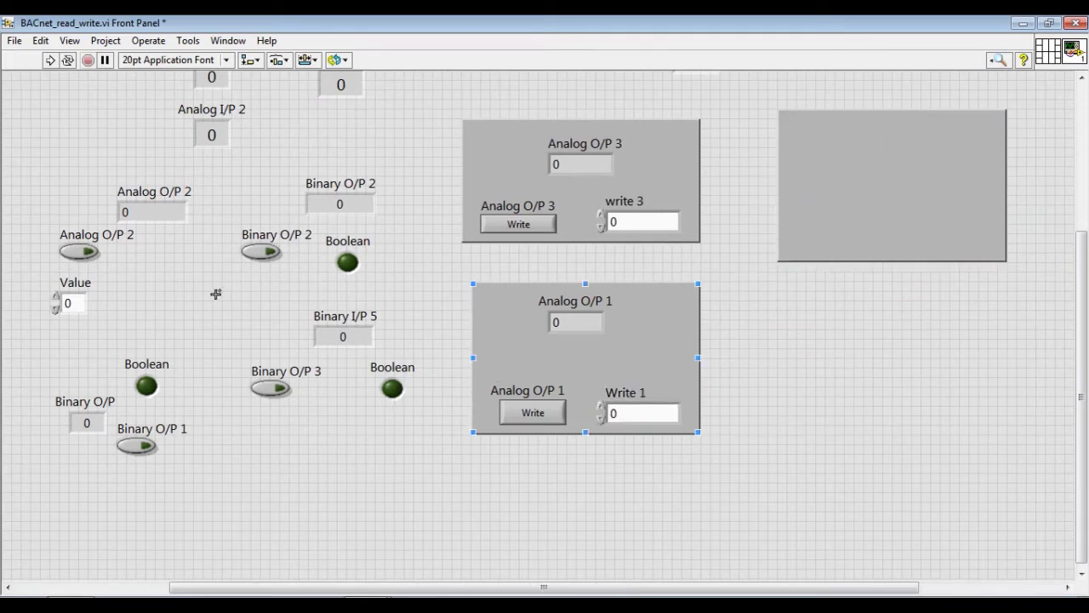
{"action": "scroll", "coordinate": [216, 294], "scroll_direction": "up", "scroll_amount": 2}
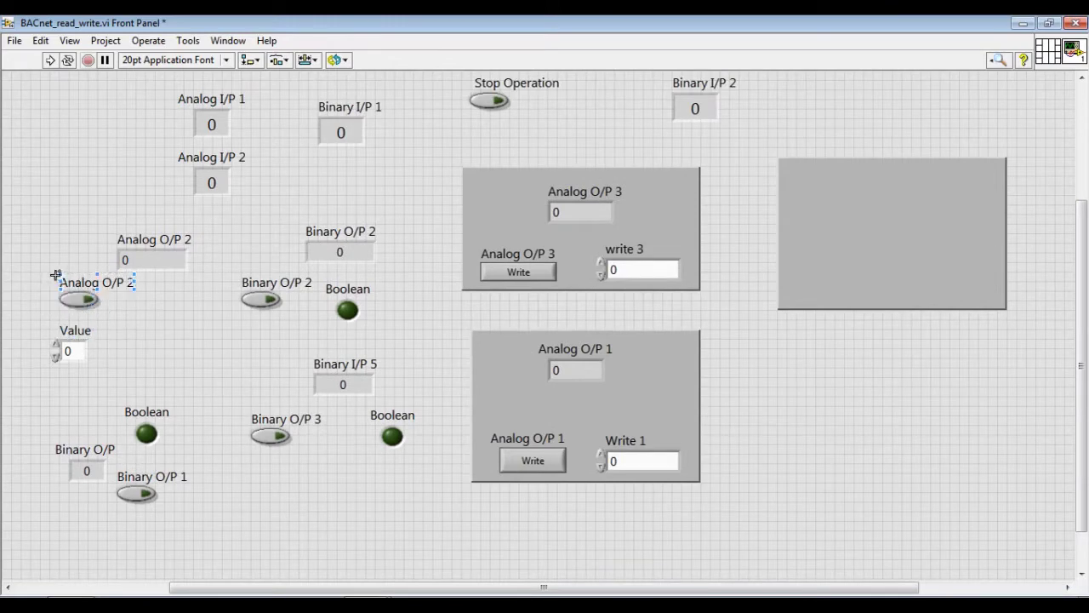
{"action": "left_click_drag", "start_coordinate": [46, 278], "coordinate": [790, 269]}
{"action": "right_click", "coordinate": [816, 287]}
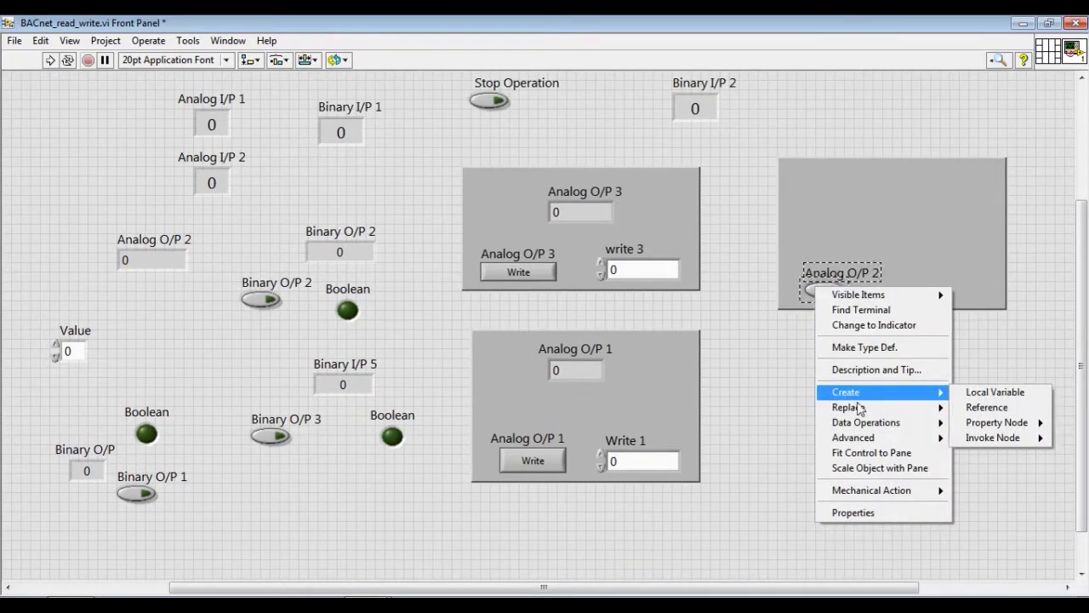
{"action": "mouse_move", "coordinate": [848, 407]}
{"action": "mouse_move", "coordinate": [707, 286]}
{"action": "left_click", "coordinate": [849, 457]}
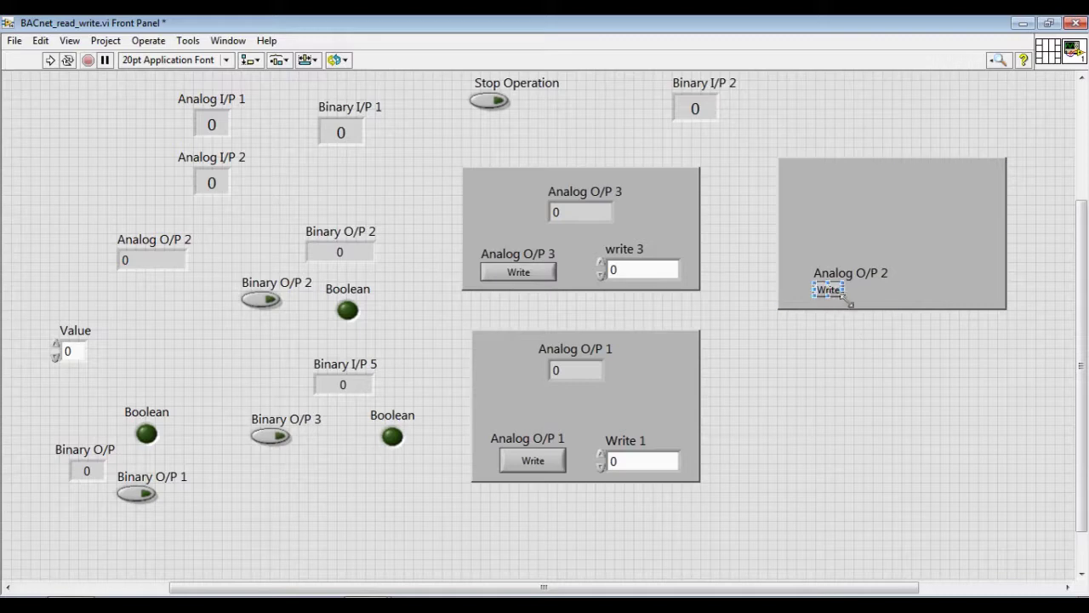
{"action": "left_click_drag", "start_coordinate": [849, 303], "coordinate": [885, 302]}
Move the remaining Value control into the new box, rename it Write 2, and place the Analog O/P 2 indicator above
{"action": "left_click", "coordinate": [153, 477]}
{"action": "left_click_drag", "start_coordinate": [116, 327], "coordinate": [996, 286]}
{"action": "double_click", "coordinate": [946, 263]}
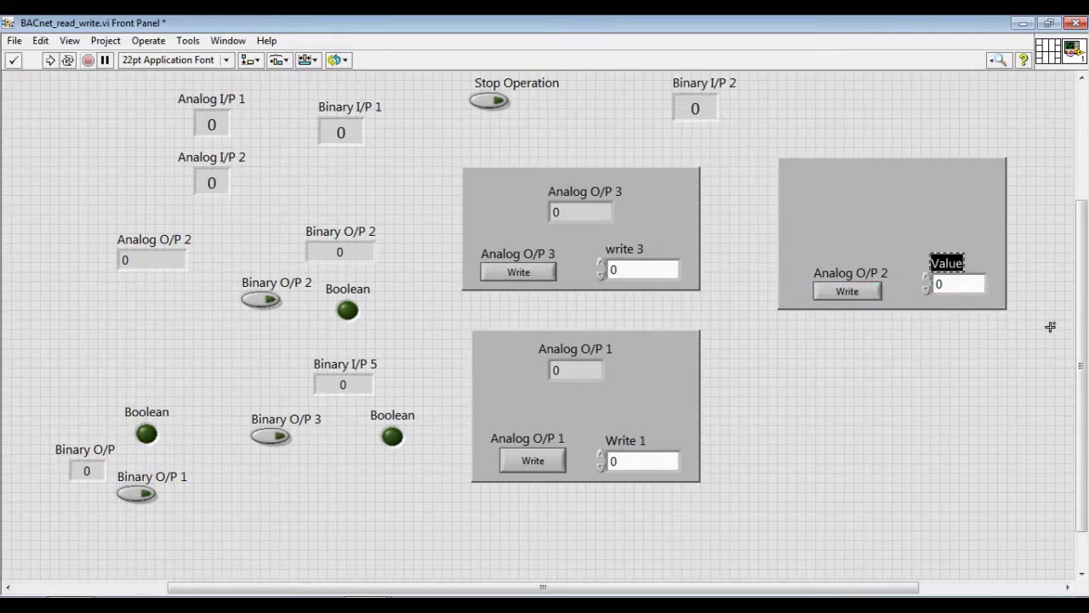
{"action": "left_click", "coordinate": [793, 390]}
{"action": "left_click_drag", "start_coordinate": [168, 255], "coordinate": [916, 201]}
Move the Analog O/P 3 and Analog O/P 1 boxes with their contents below the Analog O/P 2 box
{"action": "left_click_drag", "start_coordinate": [451, 158], "coordinate": [706, 490]}
{"action": "left_click_drag", "start_coordinate": [651, 397], "coordinate": [974, 575]}
Replace the Start Operation and Stop Operation switches with OK buttons, captioning the first START
{"action": "scroll", "coordinate": [416, 110], "scroll_direction": "up", "scroll_amount": 3}
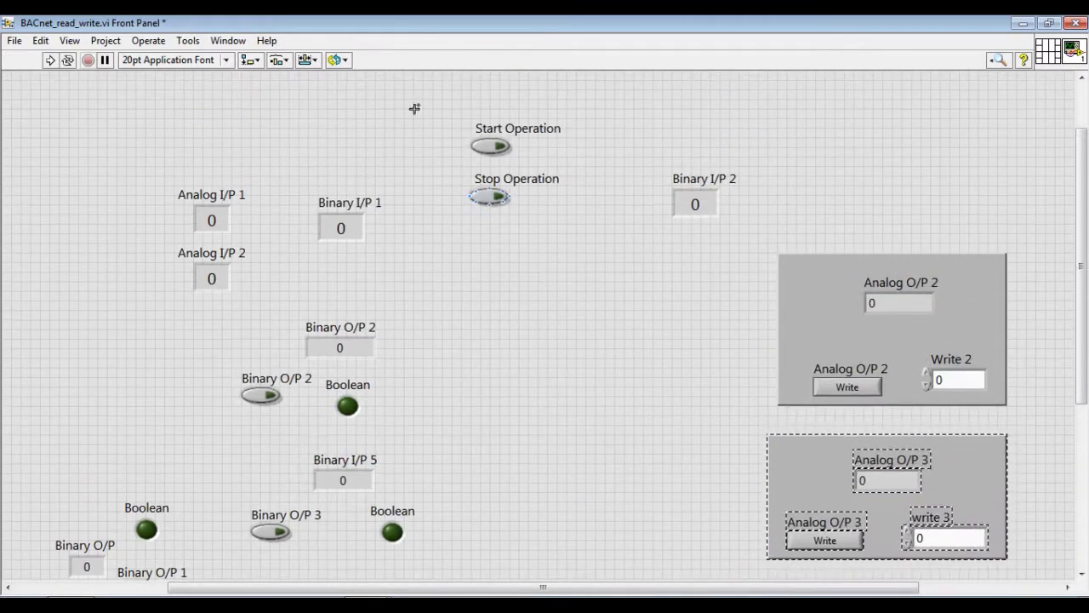
{"action": "right_click", "coordinate": [481, 141]}
{"action": "mouse_move", "coordinate": [556, 262]}
{"action": "mouse_move", "coordinate": [724, 292]}
{"action": "left_click", "coordinate": [783, 470]}
{"action": "right_click", "coordinate": [499, 202]}
{"action": "mouse_move", "coordinate": [533, 324]}
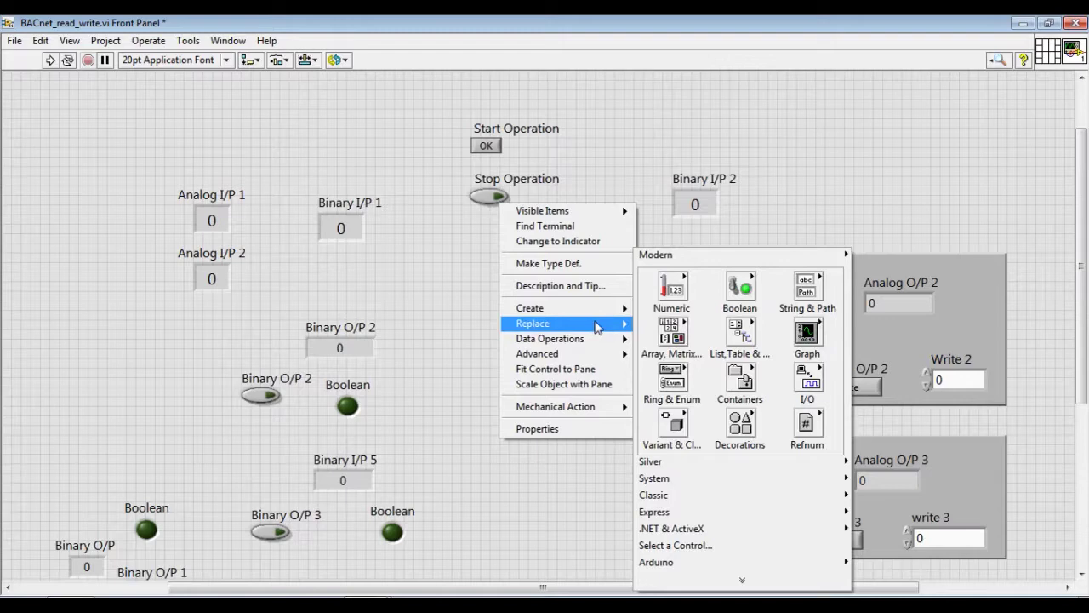
{"action": "mouse_move", "coordinate": [743, 286]}
{"action": "left_click", "coordinate": [806, 455]}
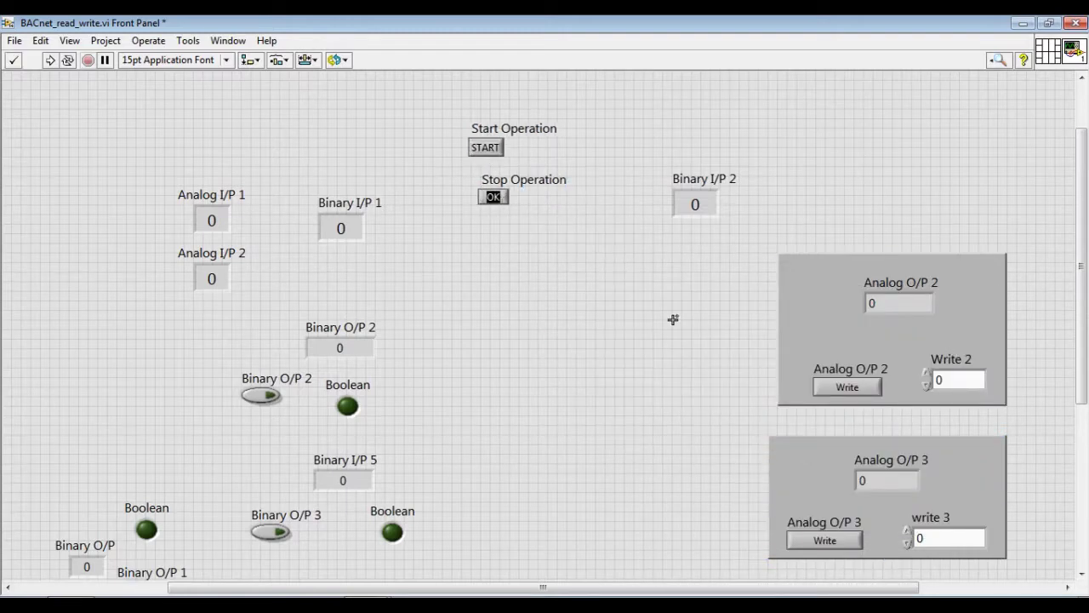
Caption the Stop Operation button STOP, enlarge both operation buttons and move Start Operation farther up
{"action": "left_click_drag", "start_coordinate": [508, 204], "coordinate": [565, 223]}
{"action": "left_click_drag", "start_coordinate": [498, 151], "coordinate": [501, 113]}
{"action": "left_click_drag", "start_coordinate": [505, 117], "coordinate": [566, 136]}
Colour the START caption on the Start Operation button bright green
{"action": "double_click", "coordinate": [522, 120]}
{"action": "left_click", "coordinate": [228, 60]}
{"action": "mouse_move", "coordinate": [265, 216]}
{"action": "left_click", "coordinate": [433, 252]}
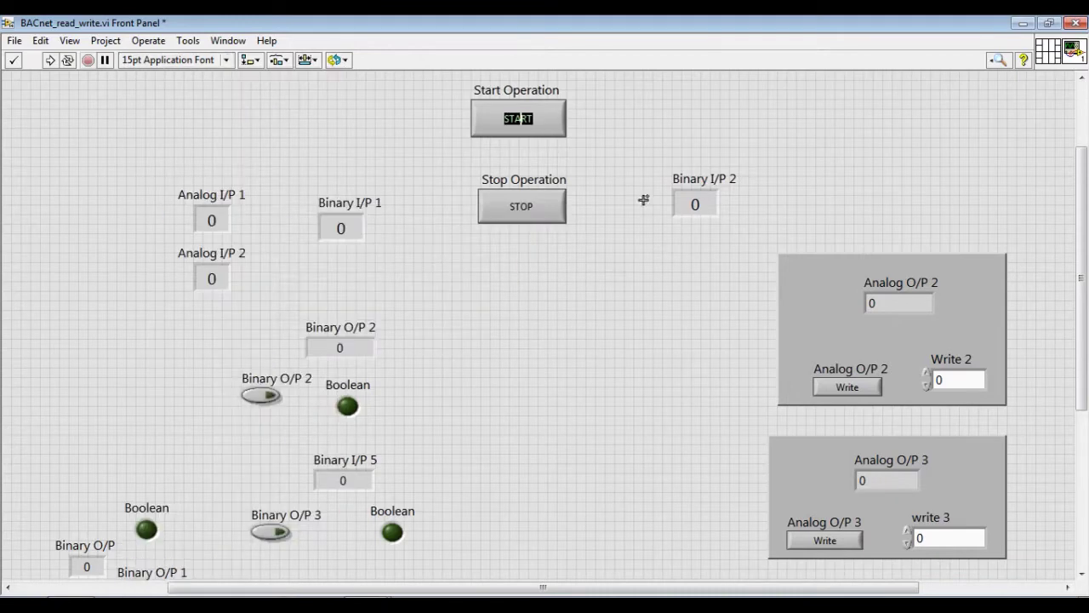
{"action": "left_click", "coordinate": [641, 199]}
{"action": "double_click", "coordinate": [538, 127]}
{"action": "double_click", "coordinate": [537, 127]}
{"action": "left_click", "coordinate": [170, 59]}
{"action": "mouse_move", "coordinate": [195, 211]}
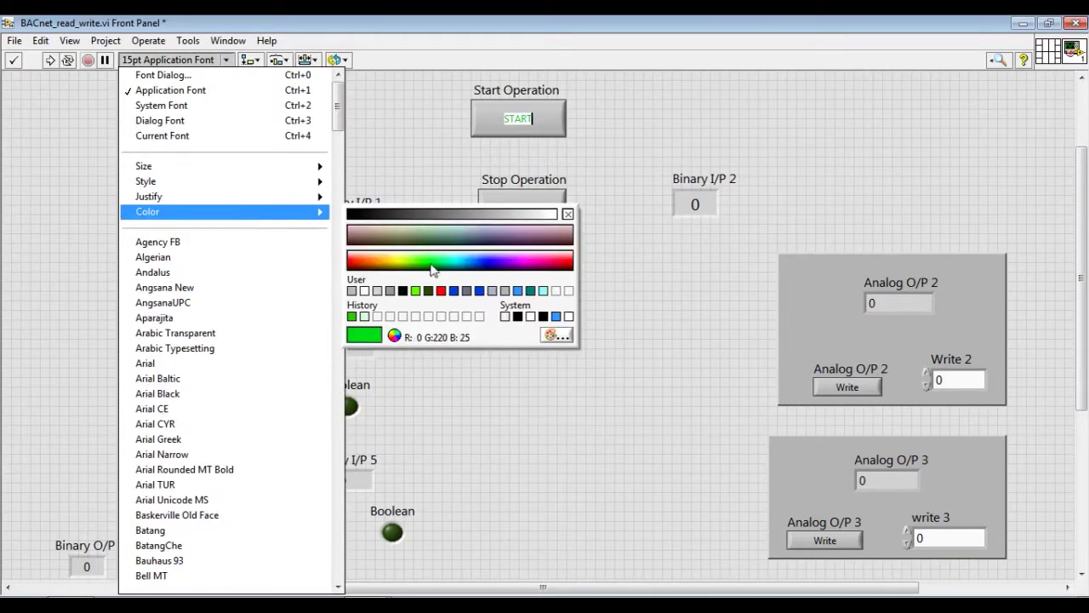
{"action": "left_click", "coordinate": [416, 290]}
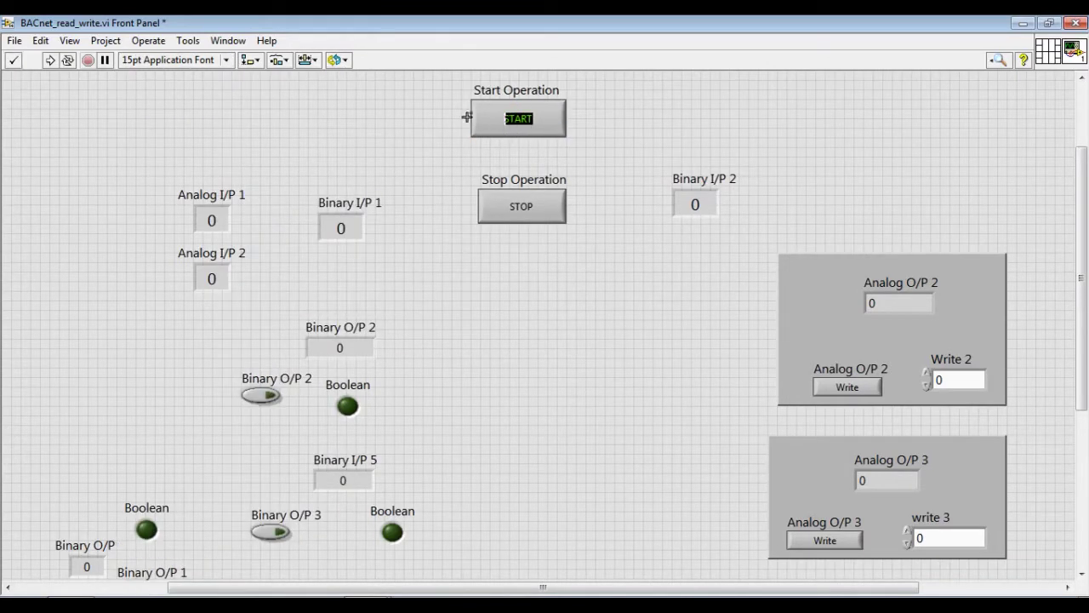
{"action": "left_click", "coordinate": [226, 62]}
{"action": "left_click", "coordinate": [598, 255]}
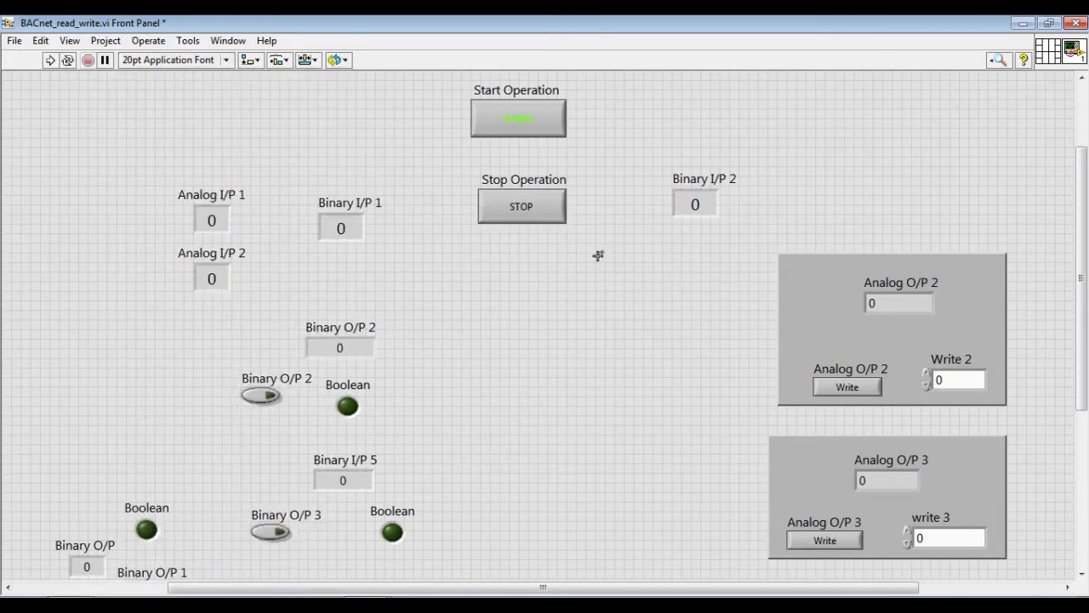
Format the STOP caption on the Stop Operation button as bold red text
{"action": "double_click", "coordinate": [514, 211]}
{"action": "left_click", "coordinate": [170, 60]}
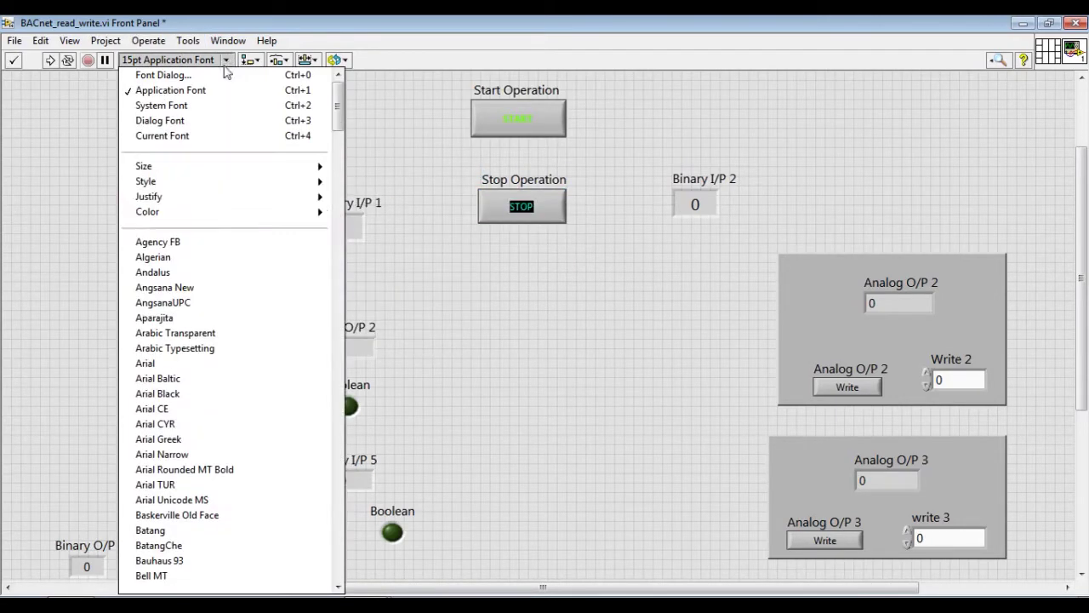
{"action": "mouse_move", "coordinate": [247, 181]}
{"action": "left_click", "coordinate": [379, 203]}
{"action": "left_click", "coordinate": [536, 261]}
Duplicate the Analog O/P 2 decoration box twice as two empty boxes stacked below Stop Operation
{"action": "scroll", "coordinate": [521, 309], "scroll_direction": "down", "scroll_amount": 3}
{"action": "scroll", "coordinate": [517, 315], "scroll_direction": "up", "scroll_amount": 1}
{"action": "left_click_drag", "start_coordinate": [819, 235], "coordinate": [523, 235]}
{"action": "mouse_move", "coordinate": [581, 262]}
{"action": "left_mouse_down"}
{"action": "mouse_move", "coordinate": [610, 464]}
{"action": "mouse_move", "coordinate": [587, 461]}
{"action": "left_mouse_up"}
{"action": "left_click_drag", "start_coordinate": [651, 92], "coordinate": [753, 166]}
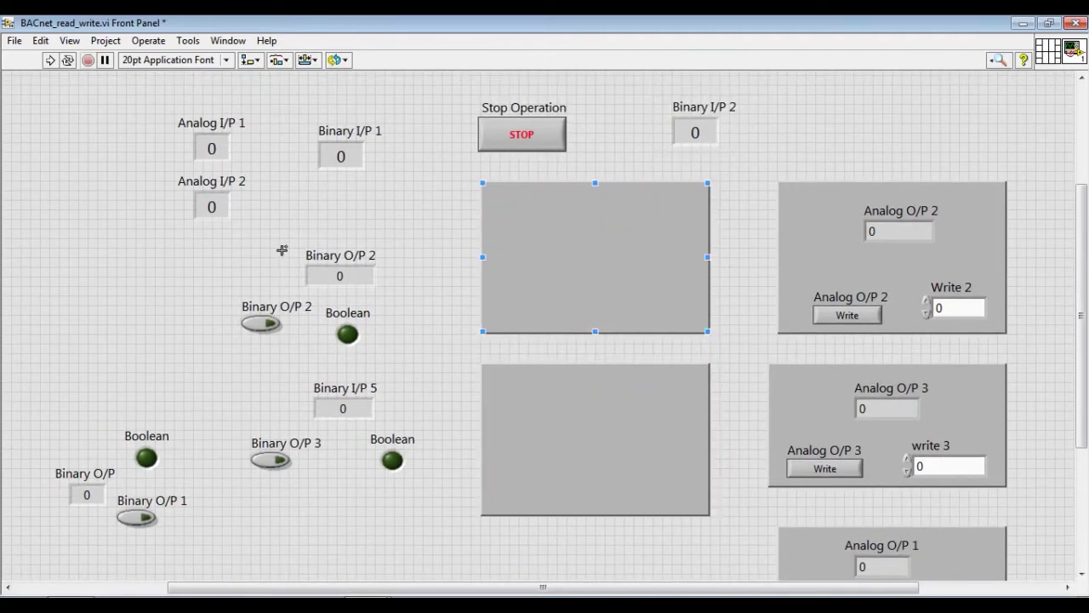
Move the Binary O/P 2 indicator, its switch and its Boolean LED into the box directly below Stop Operation and line them up
{"action": "left_click_drag", "start_coordinate": [363, 275], "coordinate": [613, 218]}
{"action": "left_click_drag", "start_coordinate": [238, 293], "coordinate": [659, 269]}
{"action": "left_click", "coordinate": [659, 265]}
{"action": "left_click", "coordinate": [624, 304]}
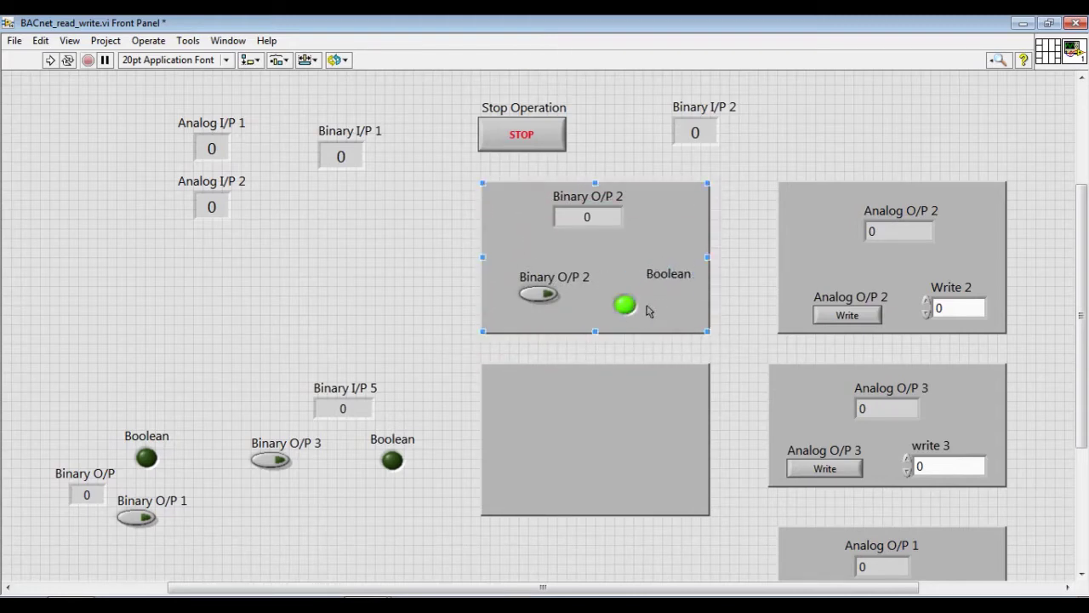
{"action": "left_click_drag", "start_coordinate": [635, 307], "coordinate": [673, 306]}
{"action": "left_click_drag", "start_coordinate": [671, 306], "coordinate": [661, 307]}
{"action": "left_click_drag", "start_coordinate": [701, 274], "coordinate": [656, 285]}
Replace the Binary O/P 2 and Binary O/P 1 switches with OK Button controls, captioning the Binary O/P 2 button Write
{"action": "right_click", "coordinate": [546, 294]}
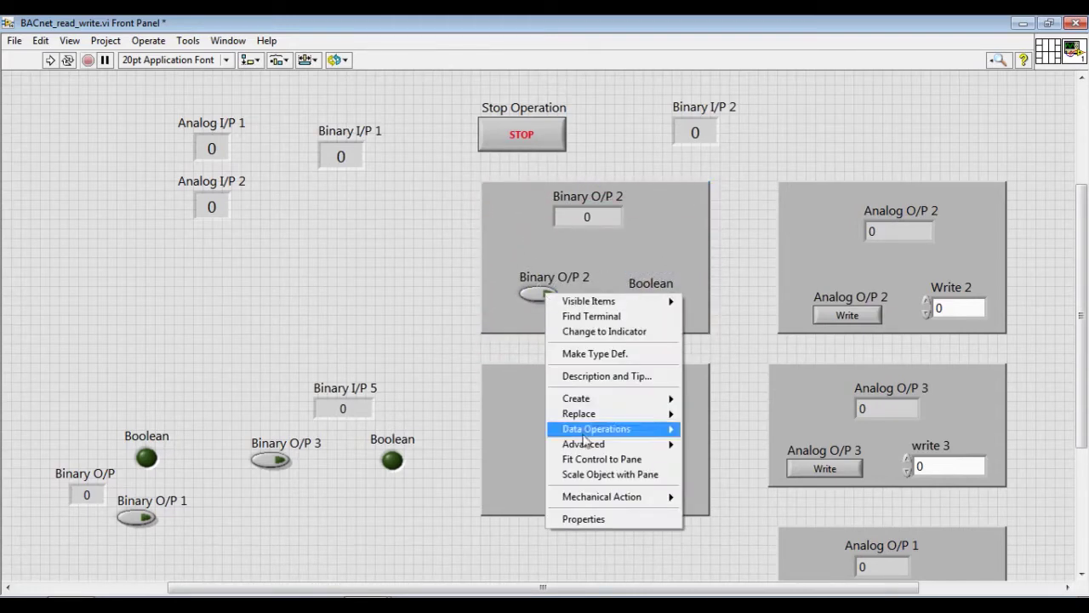
{"action": "left_click", "coordinate": [857, 453]}
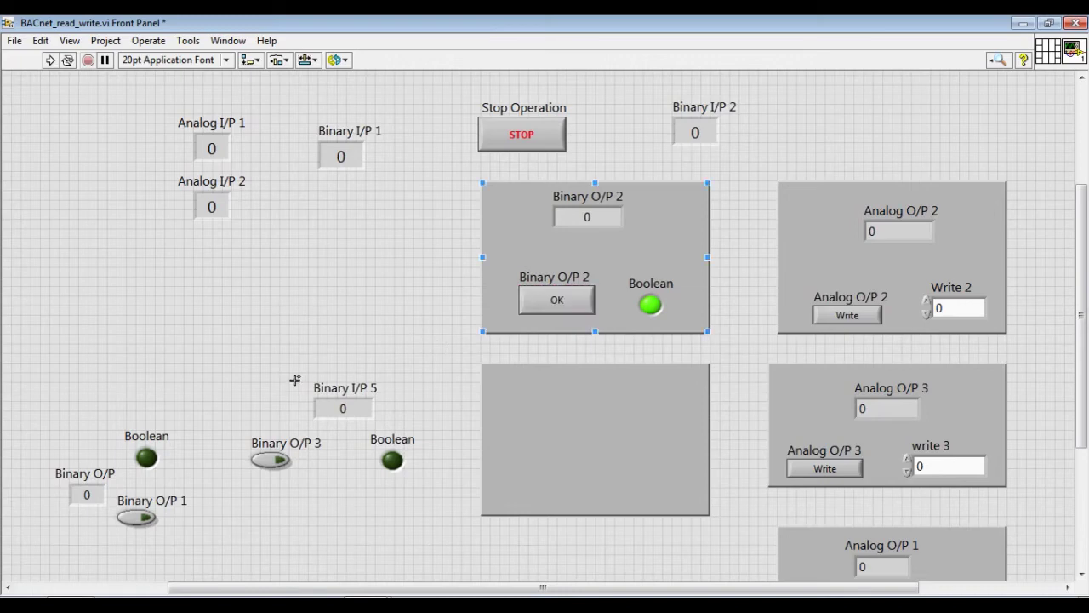
{"action": "right_click", "coordinate": [146, 521]}
{"action": "mouse_move", "coordinate": [195, 476]}
{"action": "mouse_move", "coordinate": [382, 267]}
{"action": "left_click", "coordinate": [448, 465]}
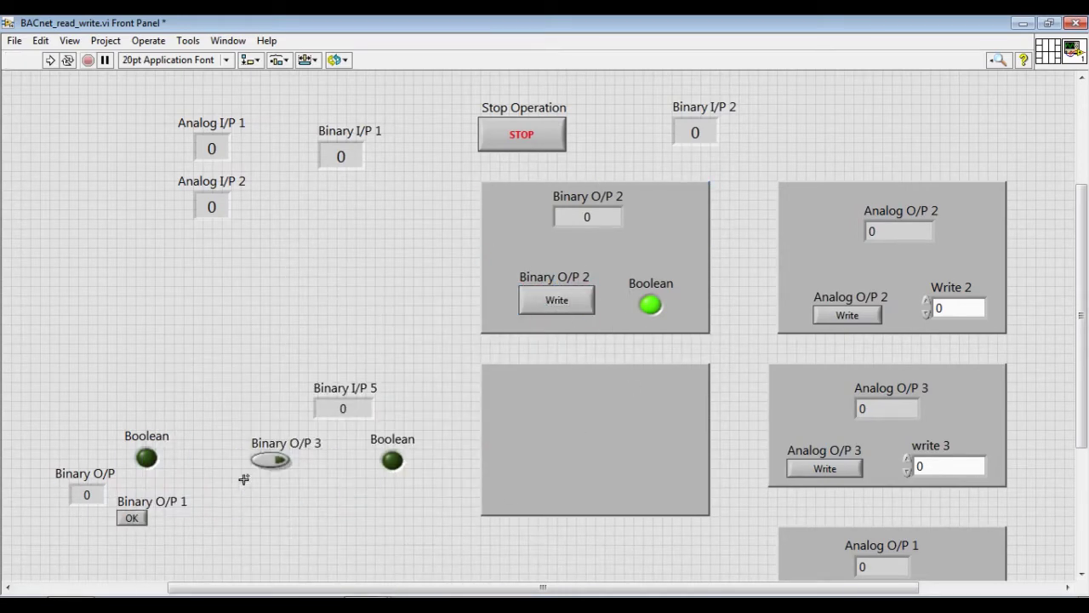
Move the Binary O/P indicator, its Boolean LED and the Binary O/P 1 button into the empty box below Binary O/P 2
{"action": "left_click_drag", "start_coordinate": [183, 554], "coordinate": [190, 550]}
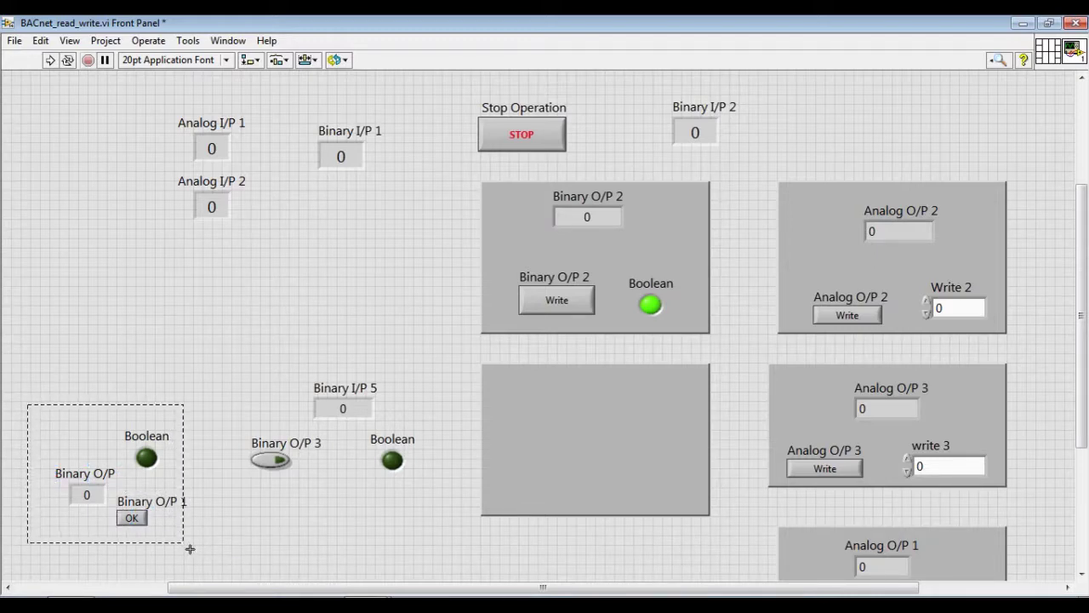
{"action": "left_click_drag", "start_coordinate": [129, 519], "coordinate": [509, 481]}
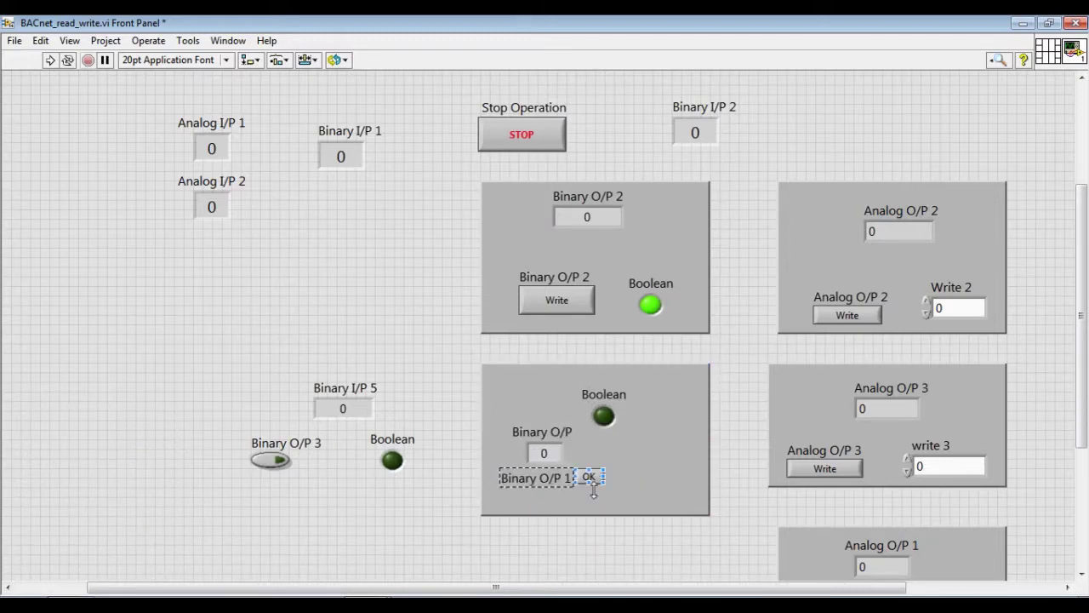
{"action": "left_click_drag", "start_coordinate": [596, 488], "coordinate": [547, 503]}
{"action": "key", "text": "ctrl+z"}
{"action": "key", "text": "ctrl+z"}
Caption the Binary O/P 1 button Write
{"action": "double_click", "coordinate": [535, 499]}
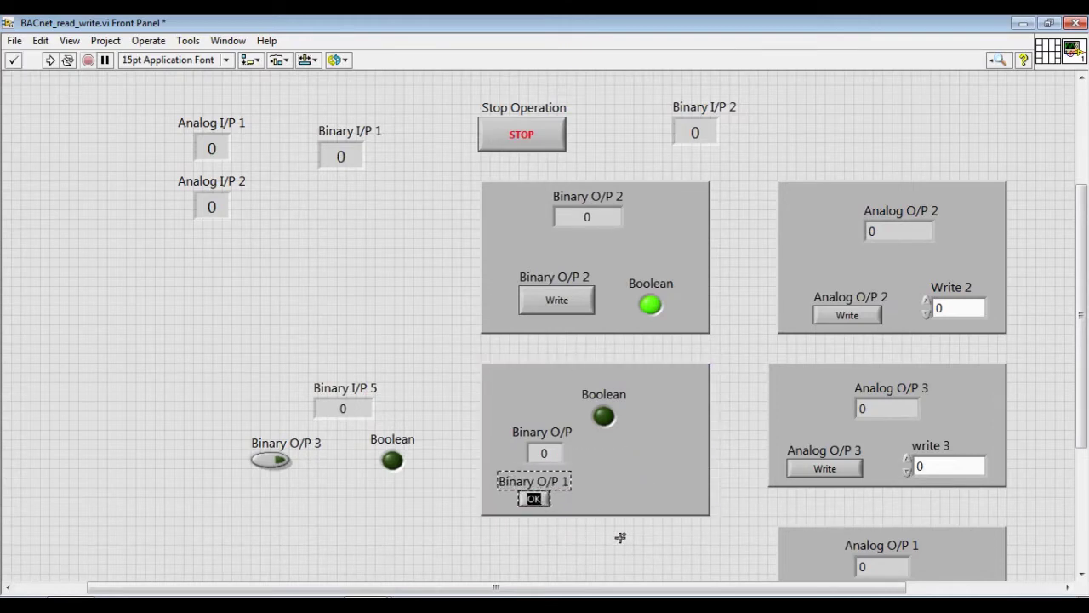
{"action": "type", "text": "Write"}
{"action": "left_click", "coordinate": [601, 464]}
Widen and centre the Binary O/P indicator near the upper edge of its box, placing the Boolean LED in the lower corner opposite the Write button
{"action": "left_click_drag", "start_coordinate": [545, 451], "coordinate": [537, 412]}
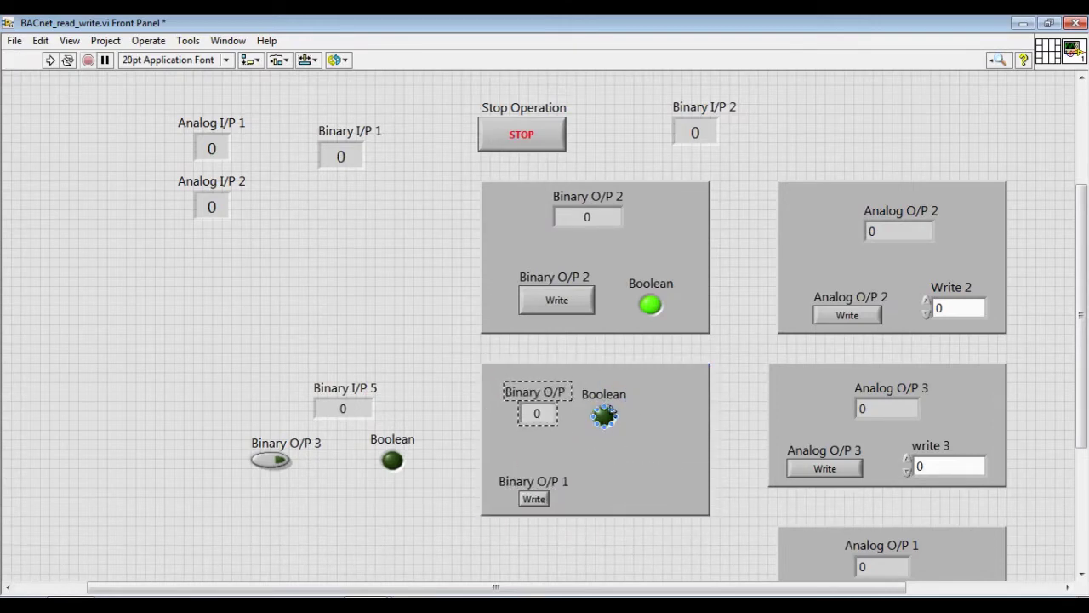
{"action": "left_click_drag", "start_coordinate": [603, 416], "coordinate": [660, 486]}
{"action": "left_click", "coordinate": [581, 385]}
{"action": "left_click_drag", "start_coordinate": [537, 412], "coordinate": [598, 403]}
{"action": "left_click_drag", "start_coordinate": [615, 404], "coordinate": [609, 383]}
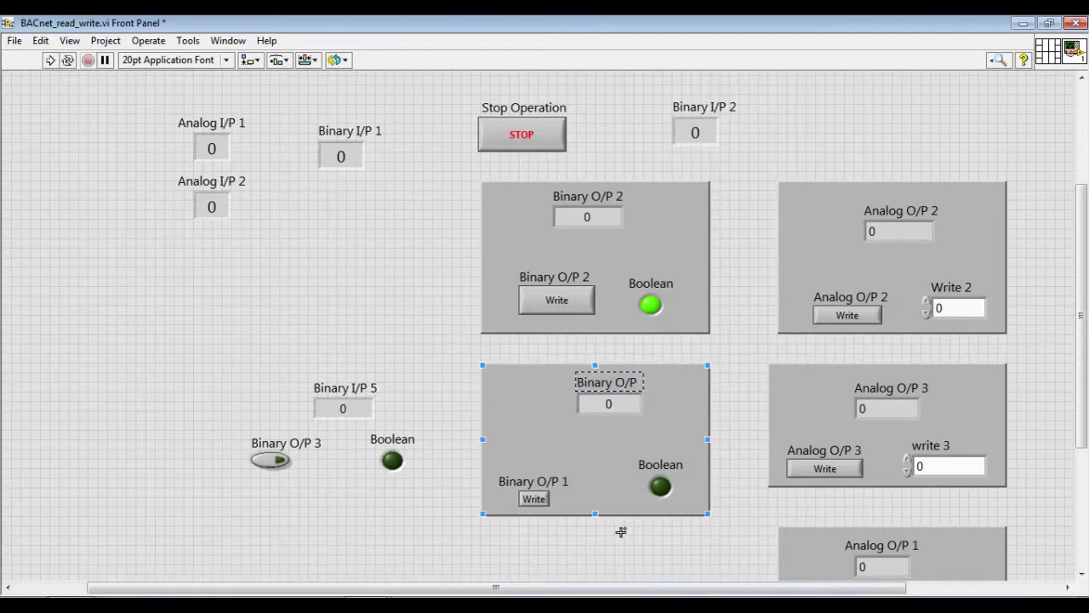
Enlarge the Binary O/P 1 Write button and position its label directly above it
{"action": "left_click", "coordinate": [539, 487]}
{"action": "left_click_drag", "start_coordinate": [539, 495], "coordinate": [585, 478]}
{"action": "left_click_drag", "start_coordinate": [534, 445], "coordinate": [549, 468]}
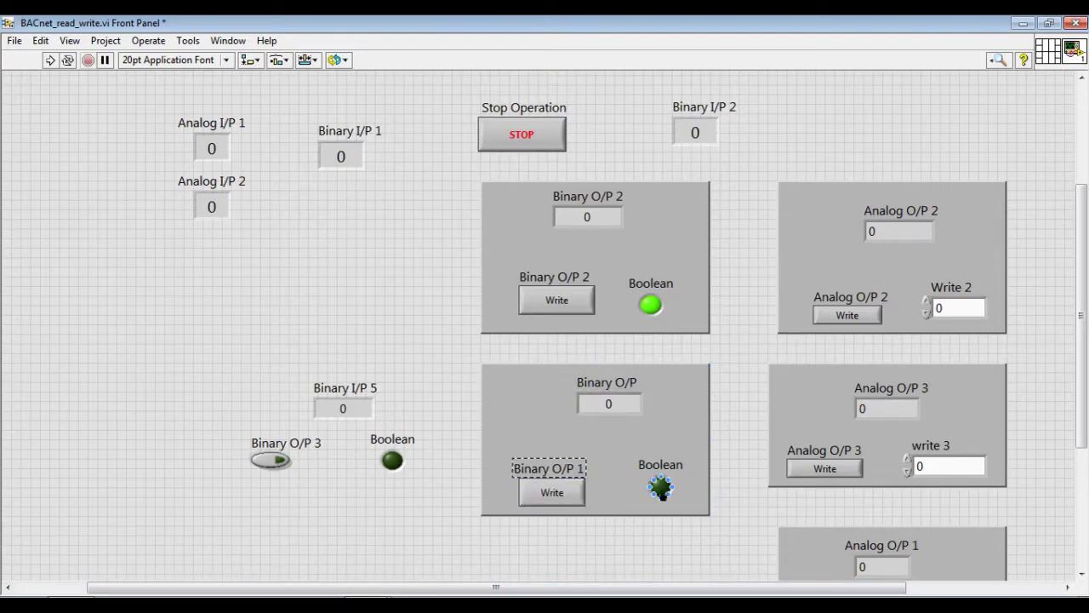
Duplicate the Binary O/P 1 decoration box as an empty box directly below it
{"action": "scroll", "coordinate": [503, 340], "scroll_direction": "down", "scroll_amount": 3}
{"action": "left_click", "coordinate": [502, 274]}
{"action": "left_click_drag", "start_coordinate": [503, 274], "coordinate": [512, 456], "text": "ctrl"}
{"action": "left_click", "coordinate": [358, 437]}
Move the Binary O/P 3 switch into the new empty box and replace it with an OK Button control
{"action": "left_click_drag", "start_coordinate": [273, 328], "coordinate": [547, 537]}
{"action": "right_click", "coordinate": [547, 530]}
{"action": "mouse_move", "coordinate": [638, 485]}
{"action": "mouse_move", "coordinate": [791, 290]}
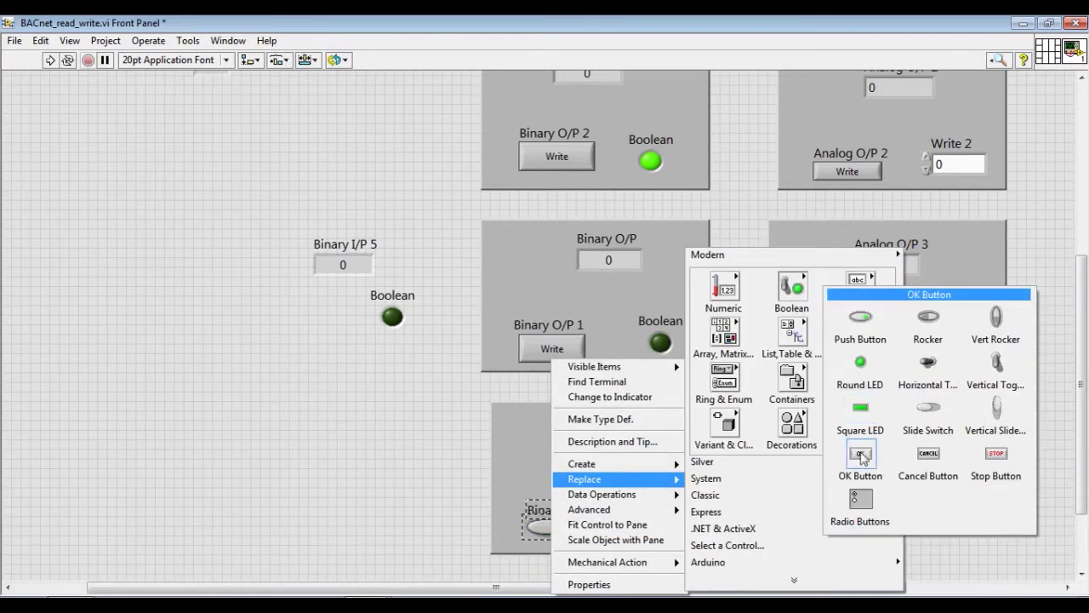
{"action": "left_click", "coordinate": [863, 454]}
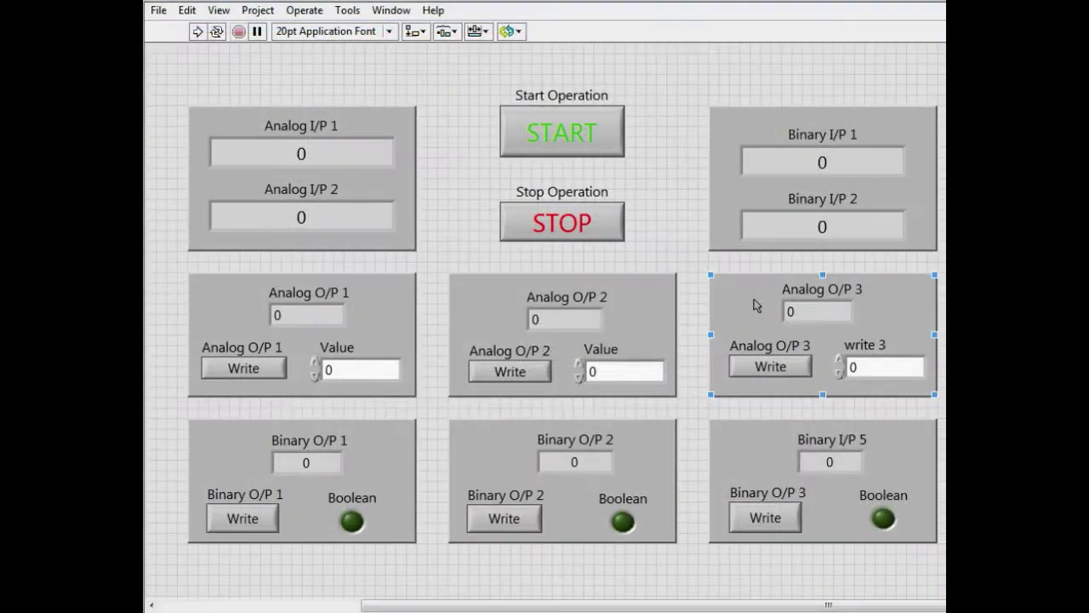
{"action": "left_click", "coordinate": [377, 248]}
{"action": "left_click", "coordinate": [527, 281]}
{"action": "left_click", "coordinate": [378, 321]}
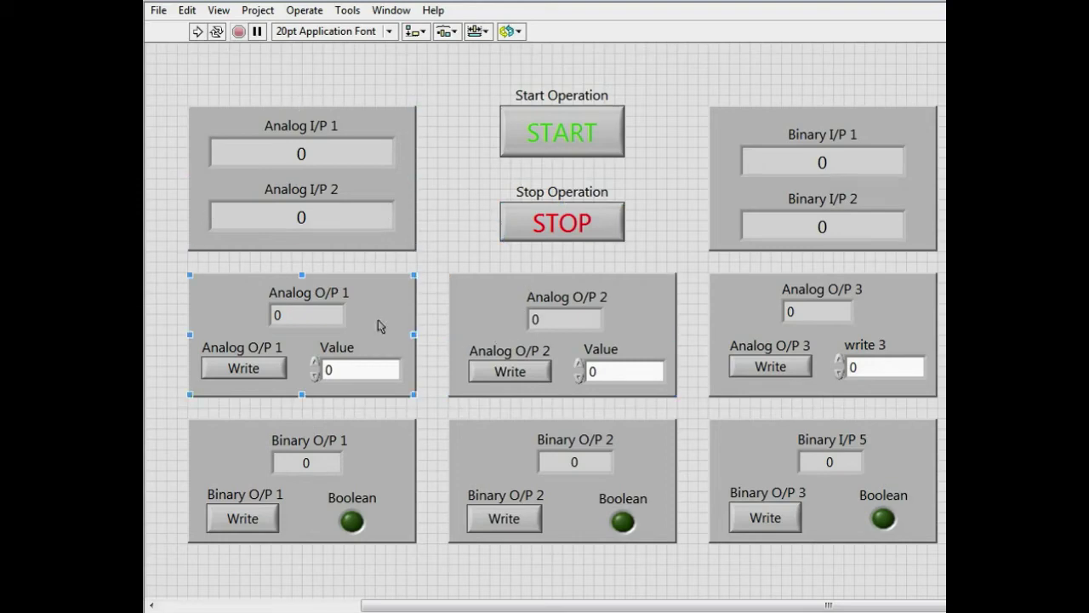
{"action": "left_click", "coordinate": [608, 235]}
{"action": "left_click", "coordinate": [521, 122]}
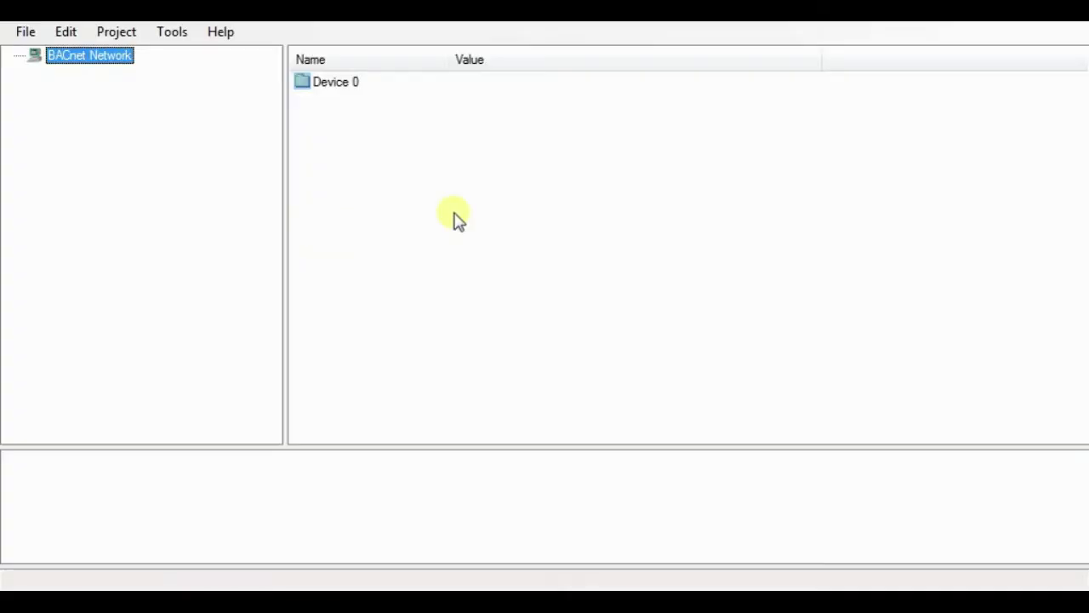
{"action": "left_click", "coordinate": [494, 171]}
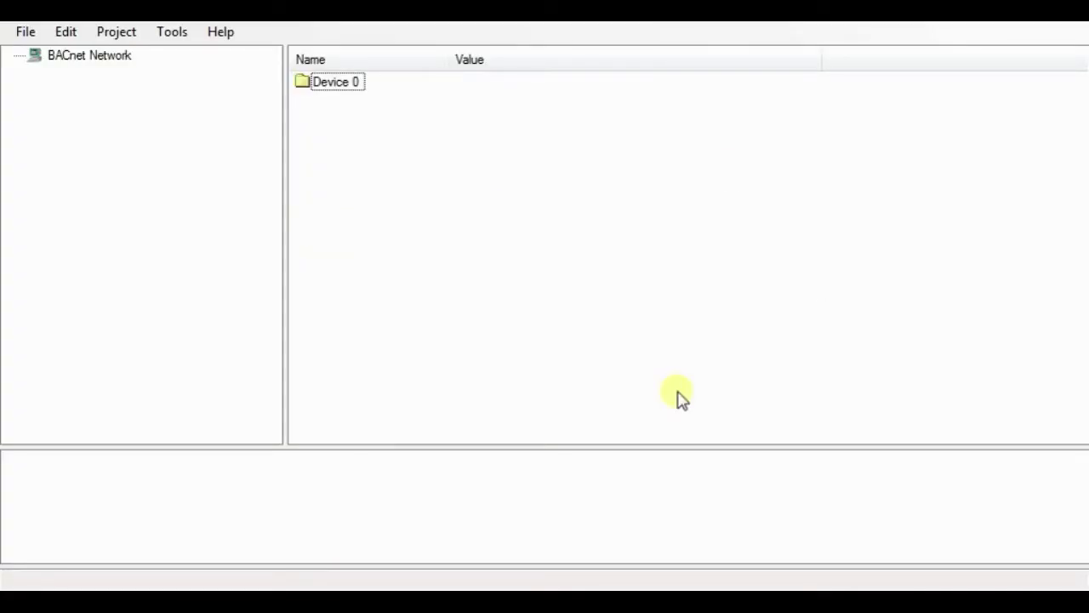
{"action": "left_click", "coordinate": [27, 34]}
{"action": "left_click", "coordinate": [26, 34]}
{"action": "left_click", "coordinate": [65, 34]}
{"action": "left_click", "coordinate": [64, 34]}
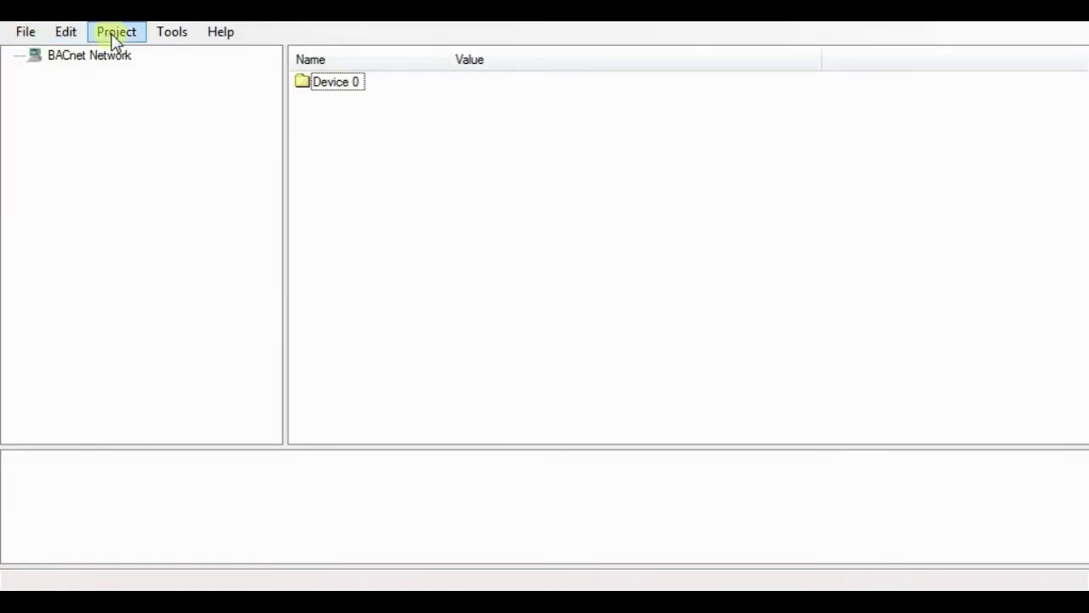
{"action": "left_click", "coordinate": [115, 36]}
{"action": "left_click", "coordinate": [116, 36]}
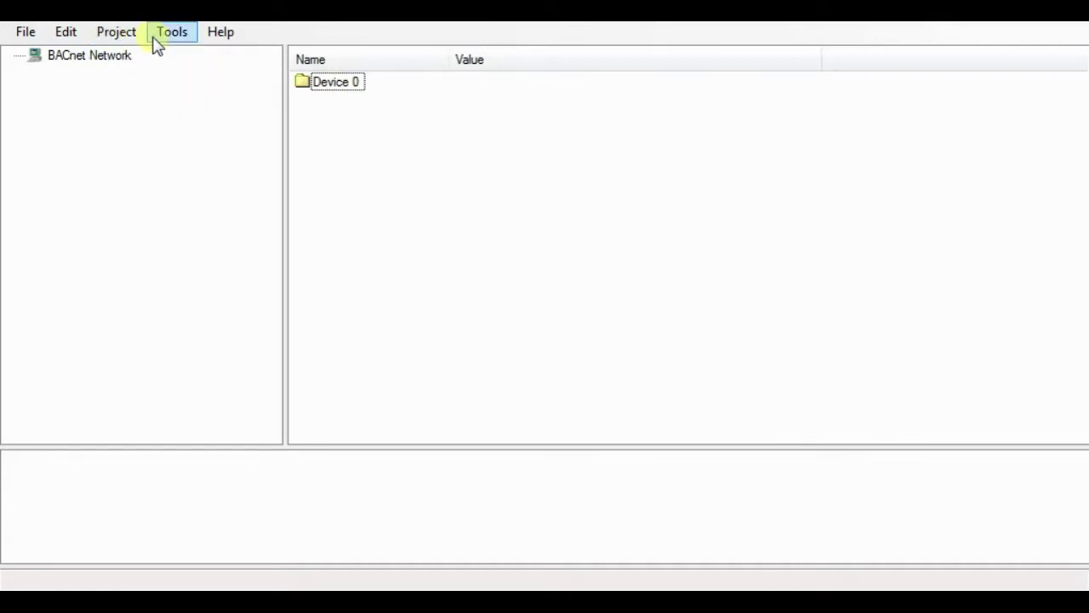
{"action": "left_click", "coordinate": [165, 42]}
{"action": "left_click", "coordinate": [161, 34]}
{"action": "left_click", "coordinate": [221, 36]}
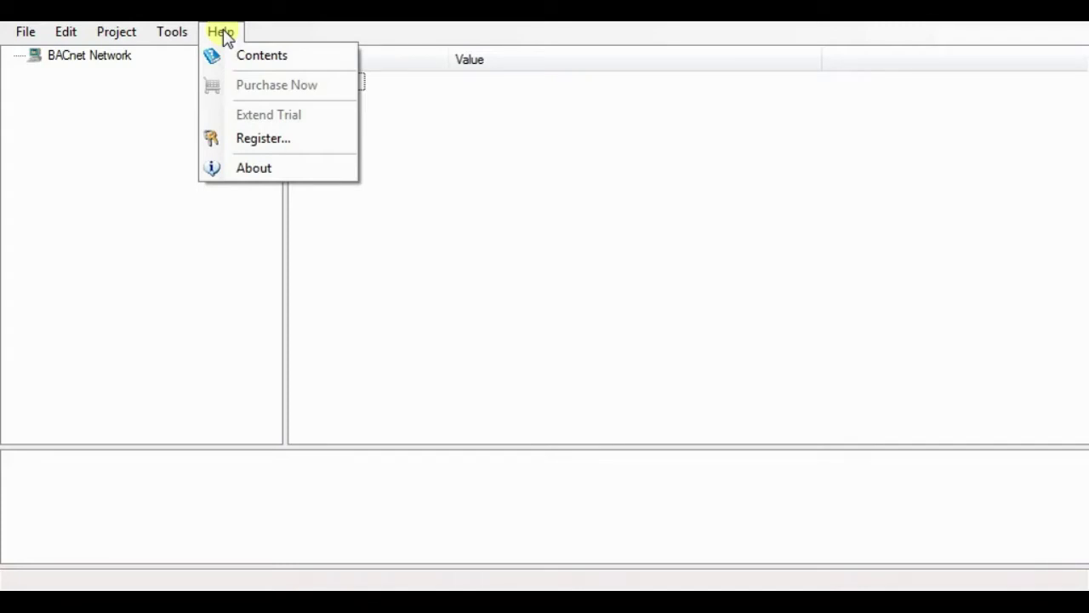
{"action": "left_click", "coordinate": [222, 34]}
{"action": "left_click", "coordinate": [166, 268]}
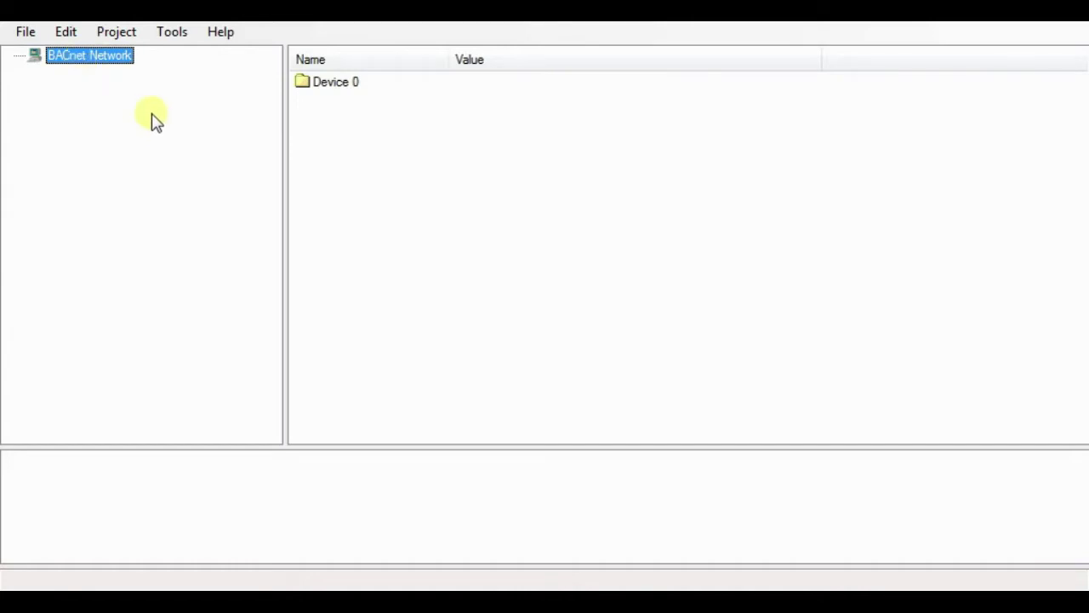
In the BACnet device simulator, add a device with ID 1 named New Virtual Device to the BACnet Network
{"action": "right_click", "coordinate": [83, 66]}
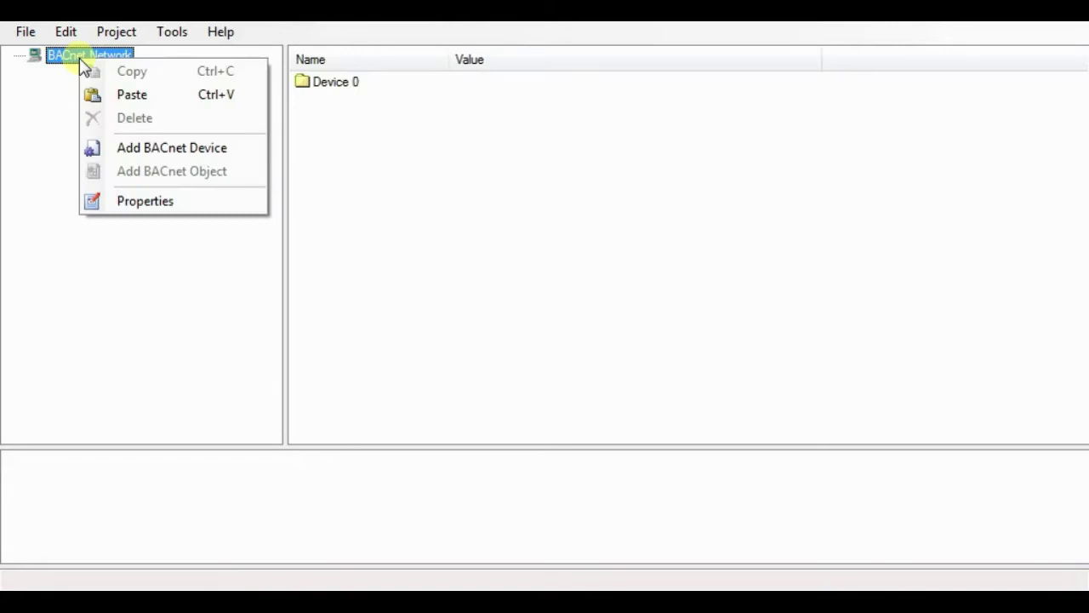
{"action": "left_click", "coordinate": [168, 149]}
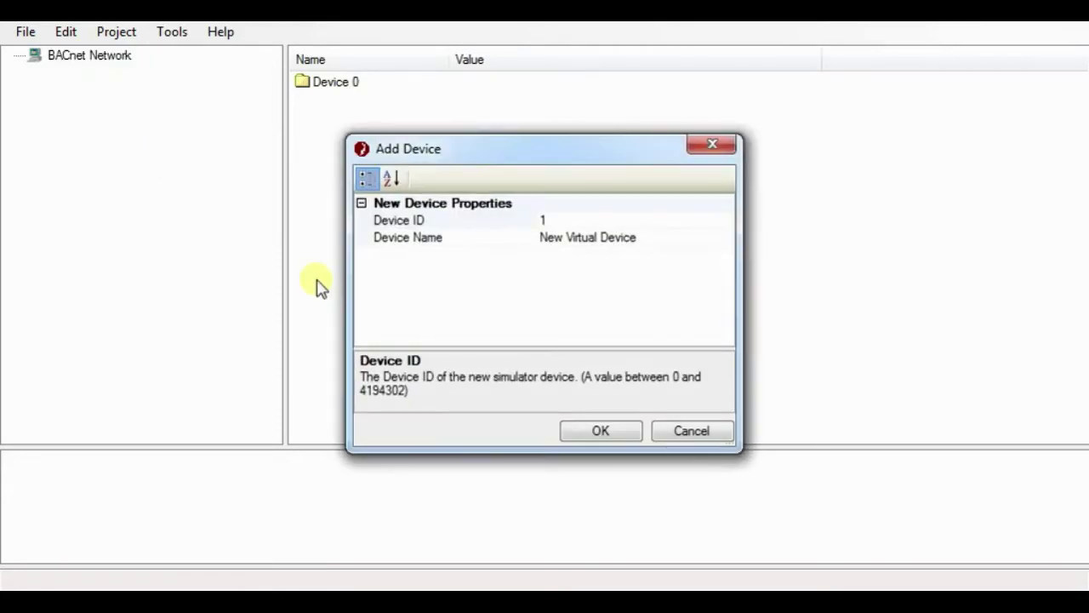
{"action": "left_click", "coordinate": [584, 223]}
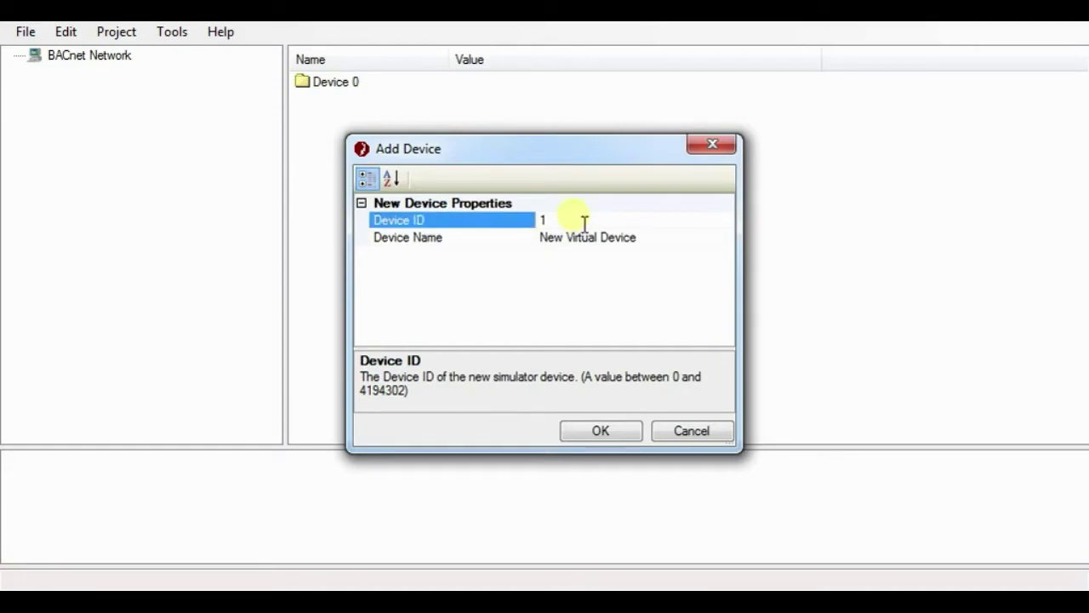
{"action": "left_click", "coordinate": [635, 242]}
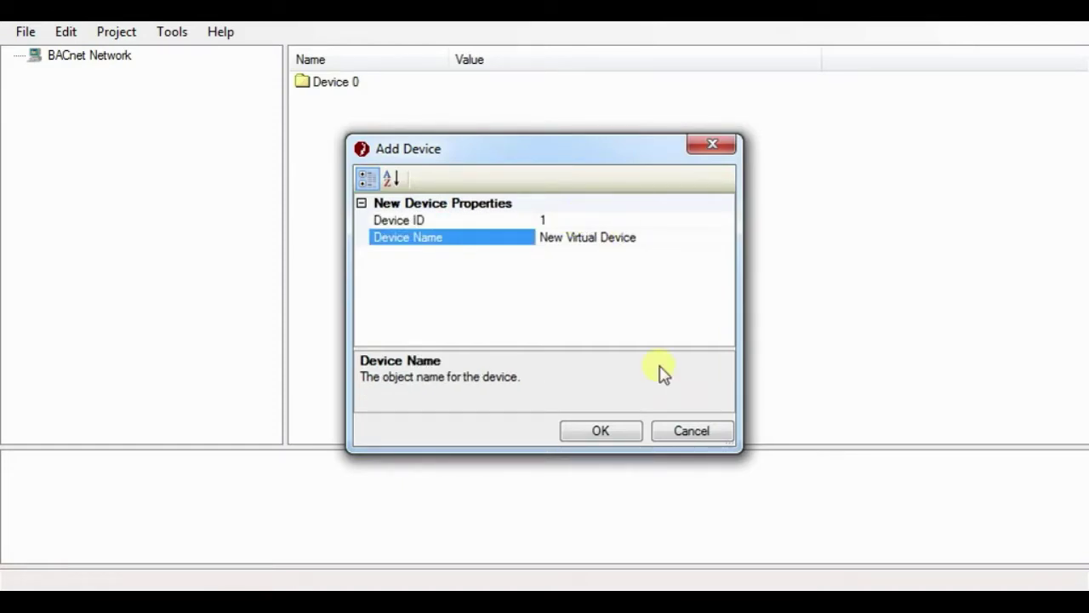
{"action": "left_click", "coordinate": [619, 435]}
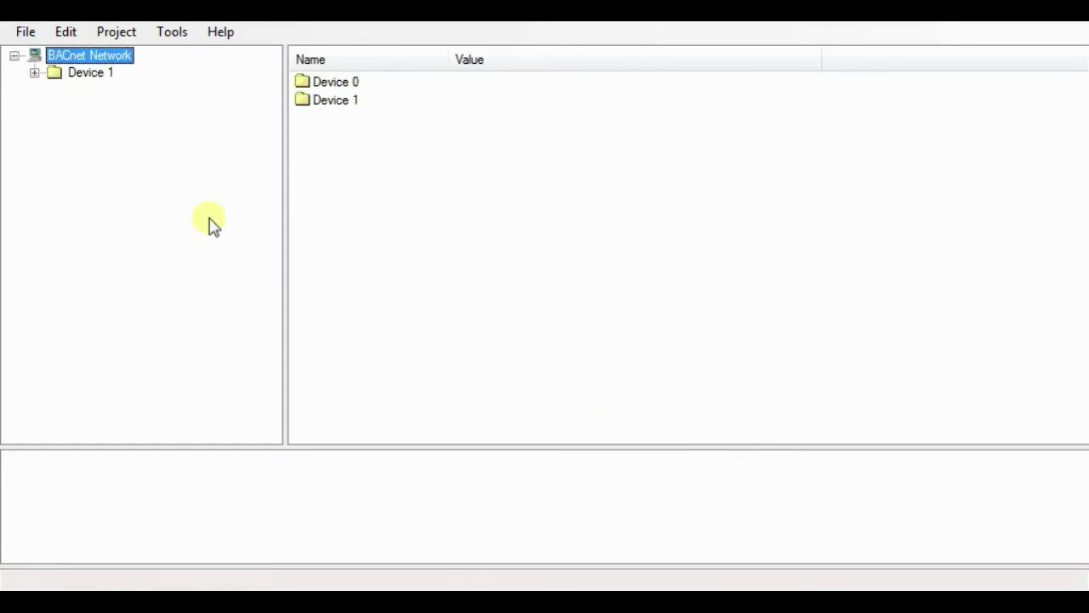
Add a BACnetObjectTypeAnalogInput object to Device 1 with starting instance 0 and name prefix My New Object
{"action": "left_click", "coordinate": [86, 77]}
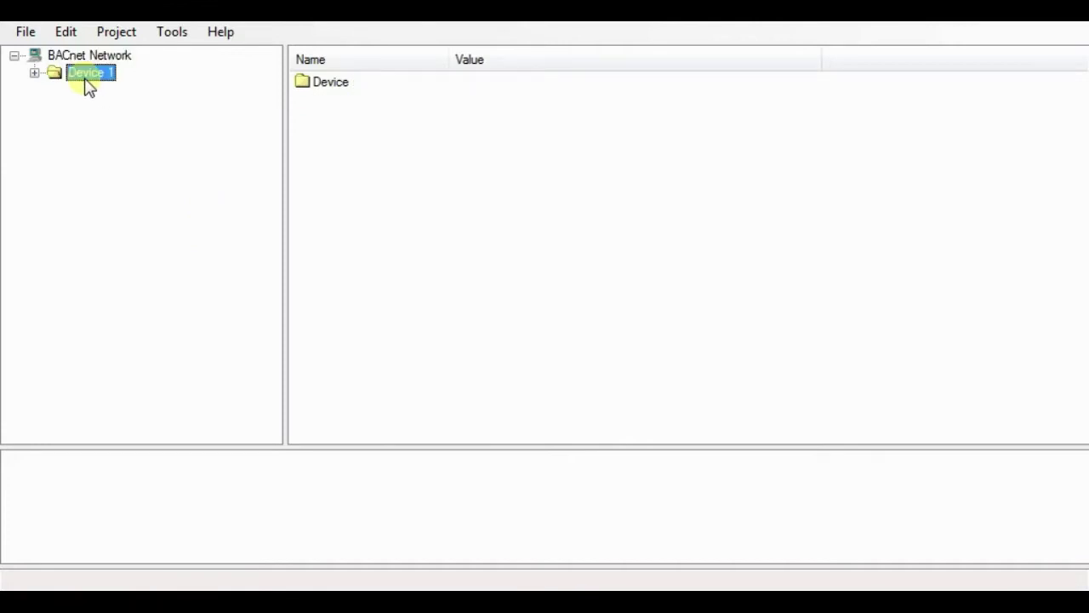
{"action": "right_click", "coordinate": [86, 76]}
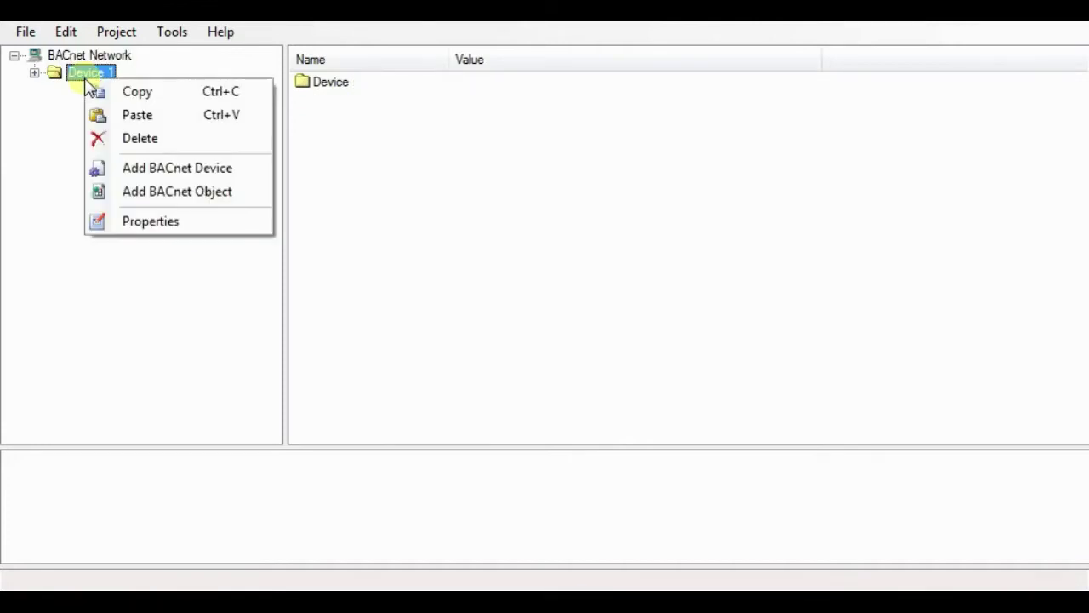
{"action": "left_click", "coordinate": [210, 193]}
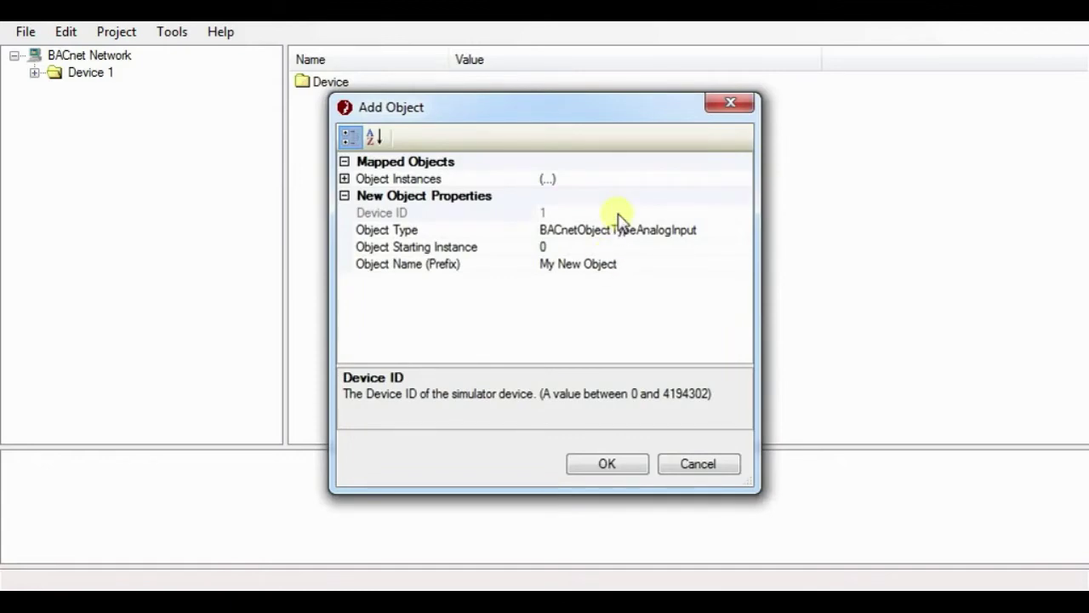
{"action": "left_click", "coordinate": [653, 233]}
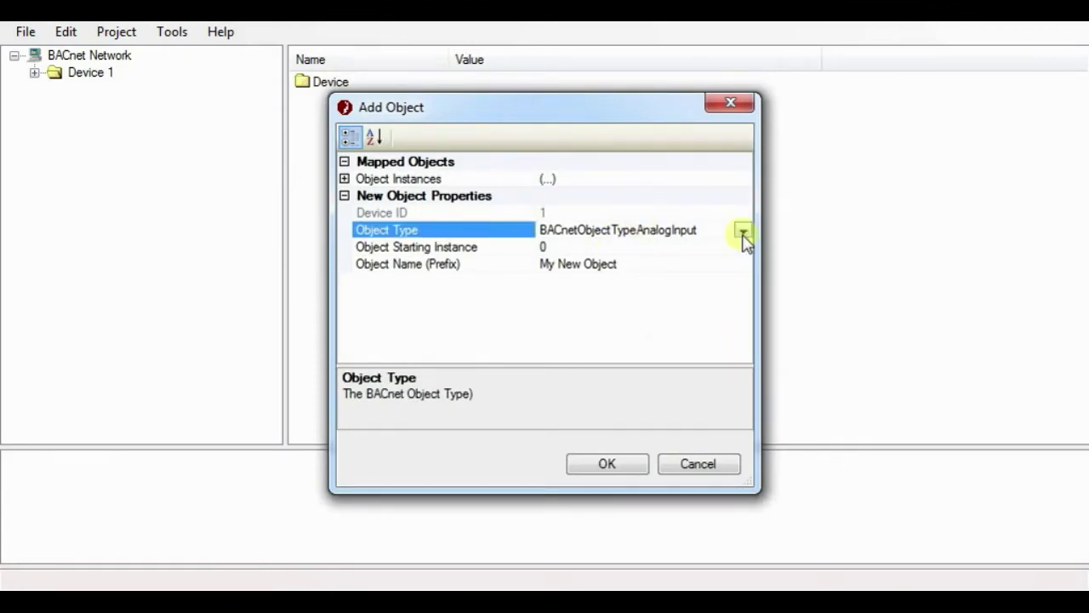
{"action": "left_click", "coordinate": [743, 232]}
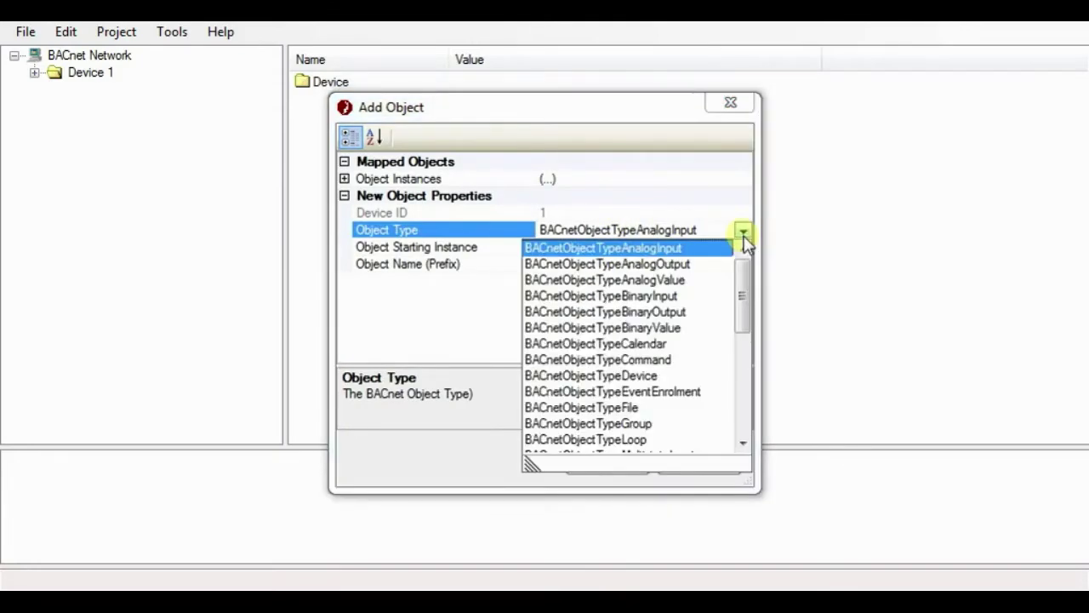
{"action": "left_click", "coordinate": [663, 249]}
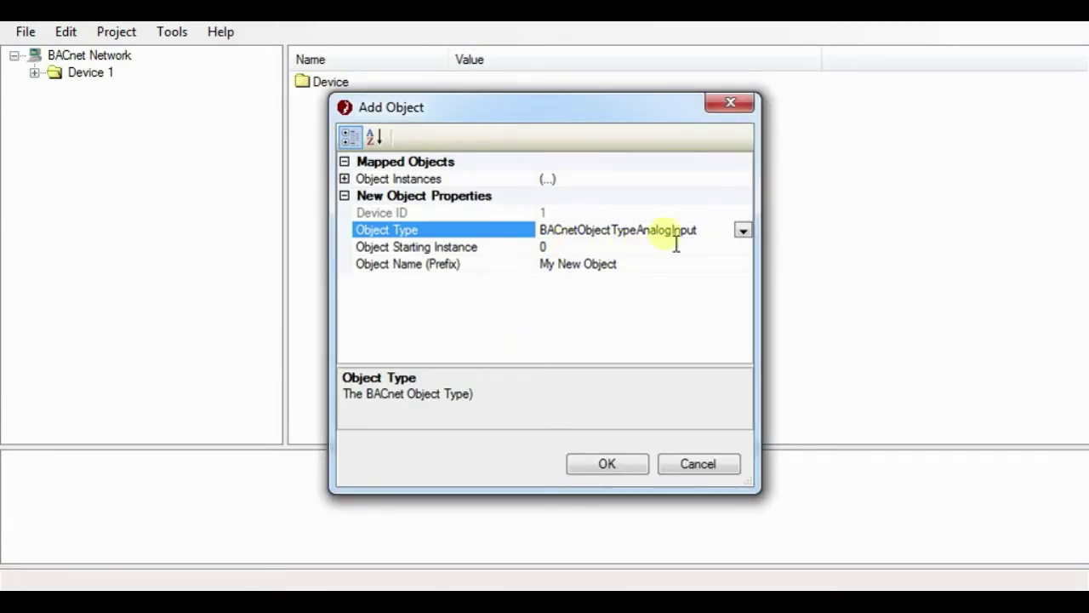
{"action": "left_click_drag", "start_coordinate": [638, 231], "coordinate": [700, 232]}
{"action": "left_click", "coordinate": [595, 248]}
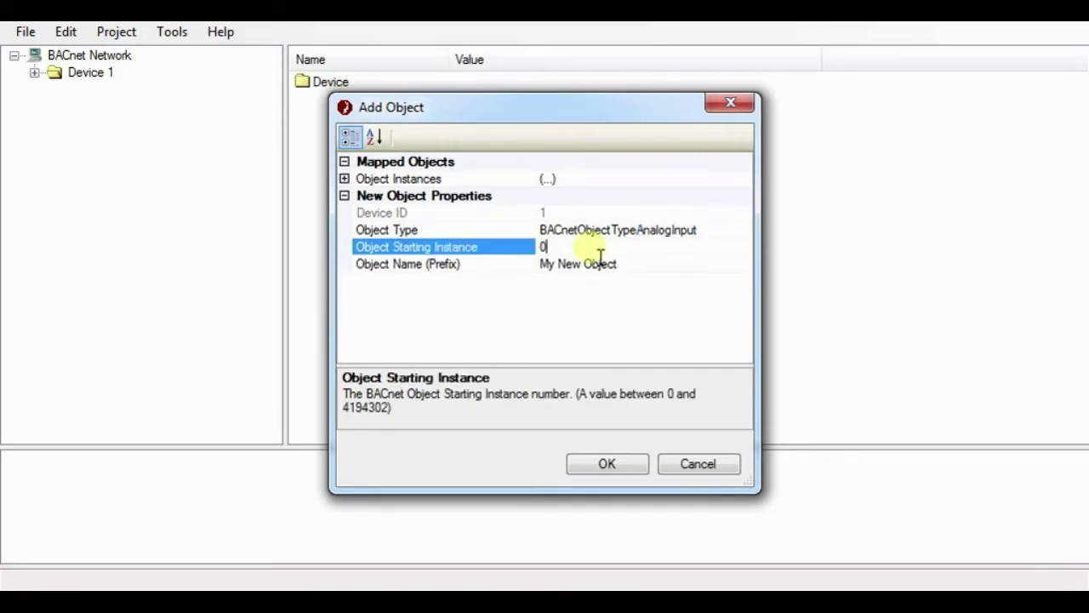
{"action": "left_click", "coordinate": [648, 266]}
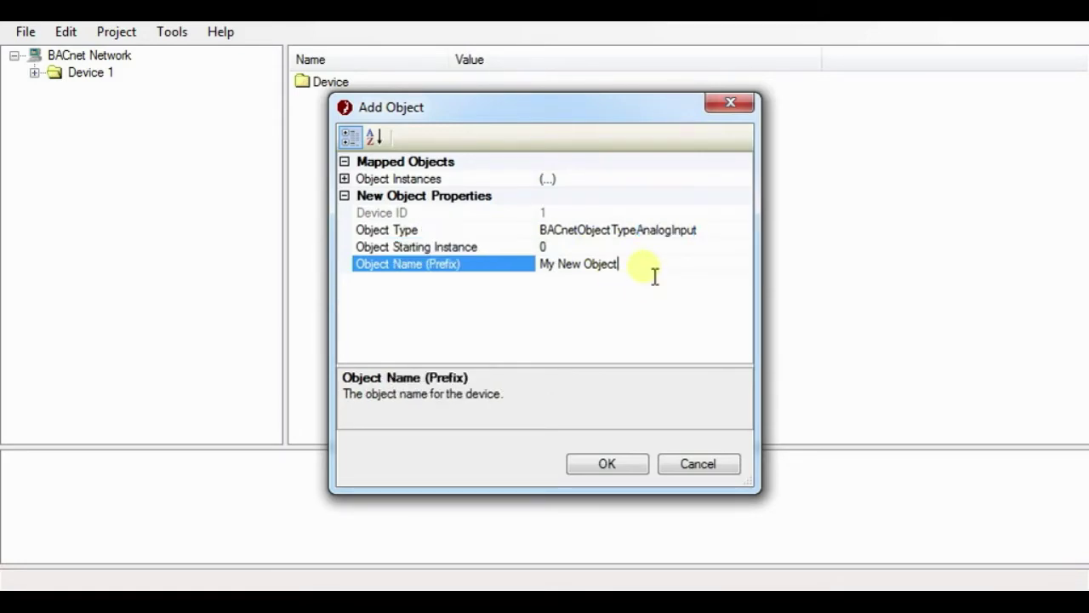
{"action": "left_click", "coordinate": [608, 464]}
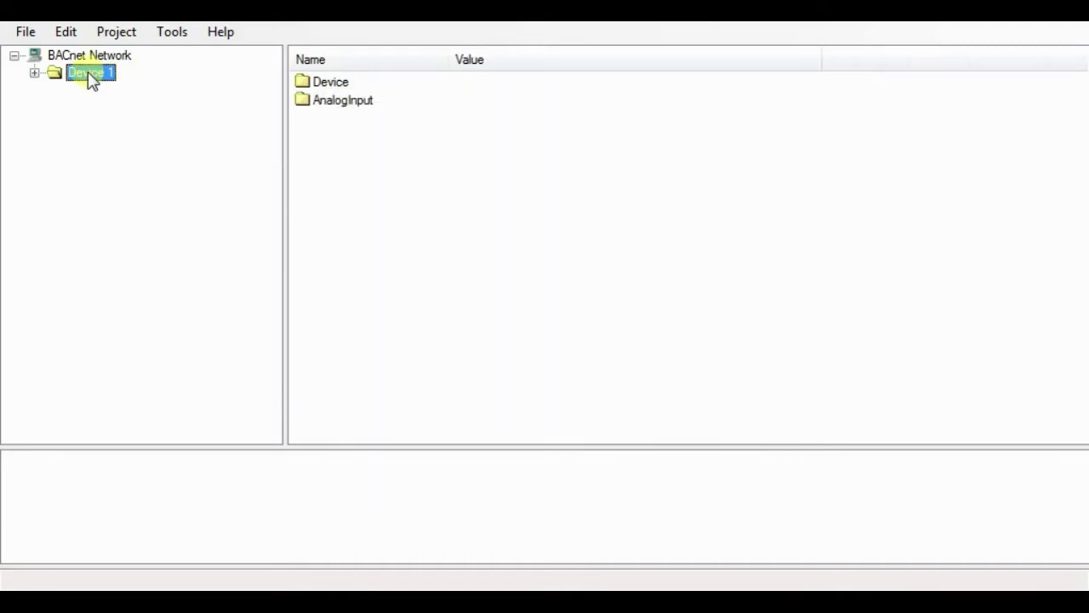
Add a BACnetObjectTypeBinaryInput object to Device 1 with starting instance 1 and prefix My New Object, and expand its BinaryInput and AnalogInput folders
{"action": "left_click", "coordinate": [34, 73]}
{"action": "right_click", "coordinate": [105, 77]}
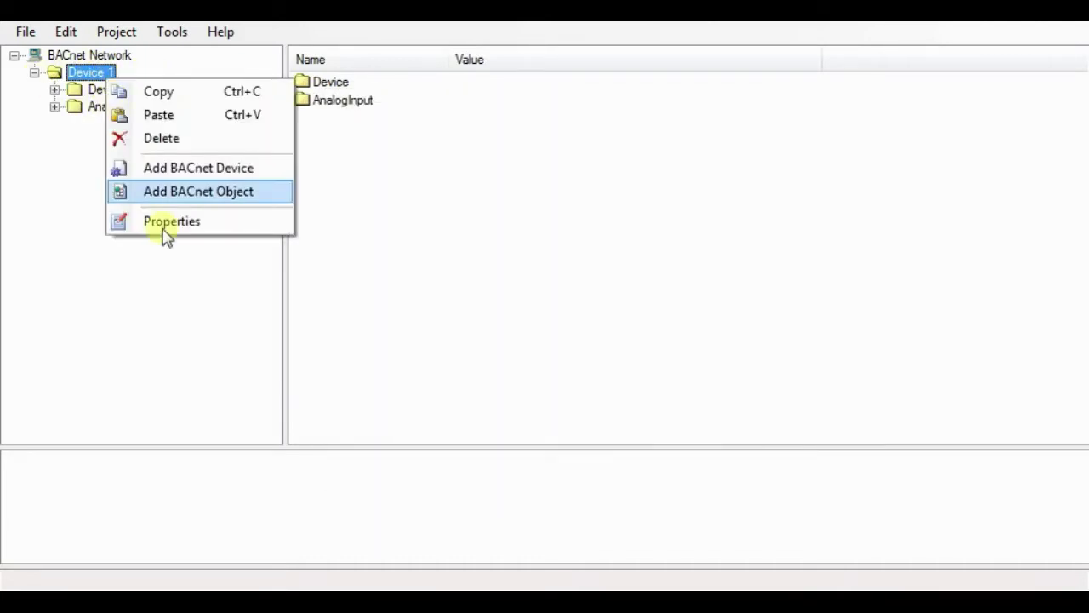
{"action": "left_click", "coordinate": [175, 190]}
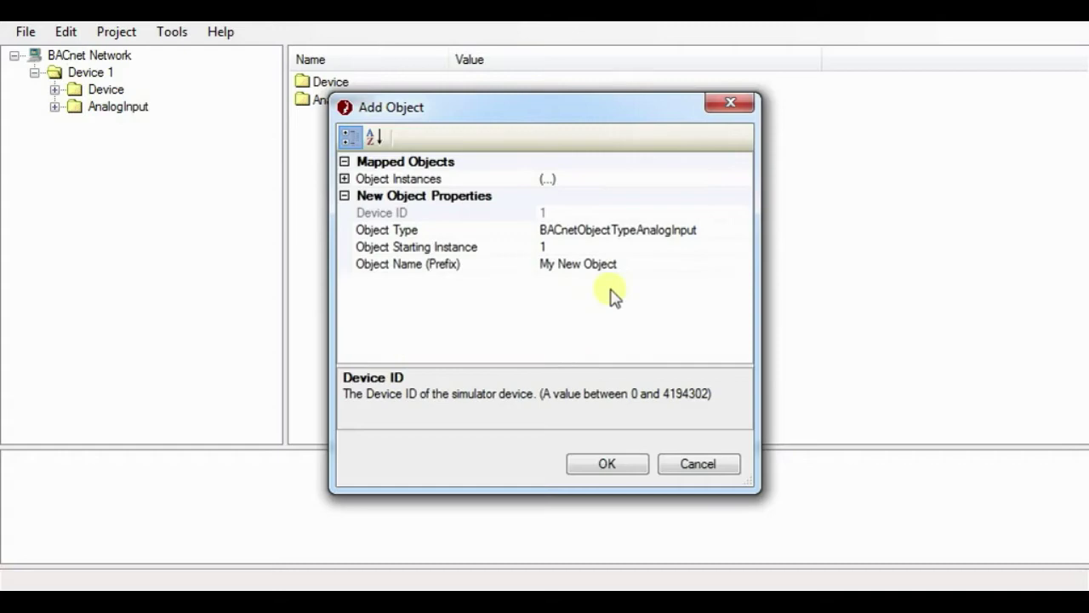
{"action": "left_click", "coordinate": [723, 235]}
{"action": "left_click", "coordinate": [745, 232]}
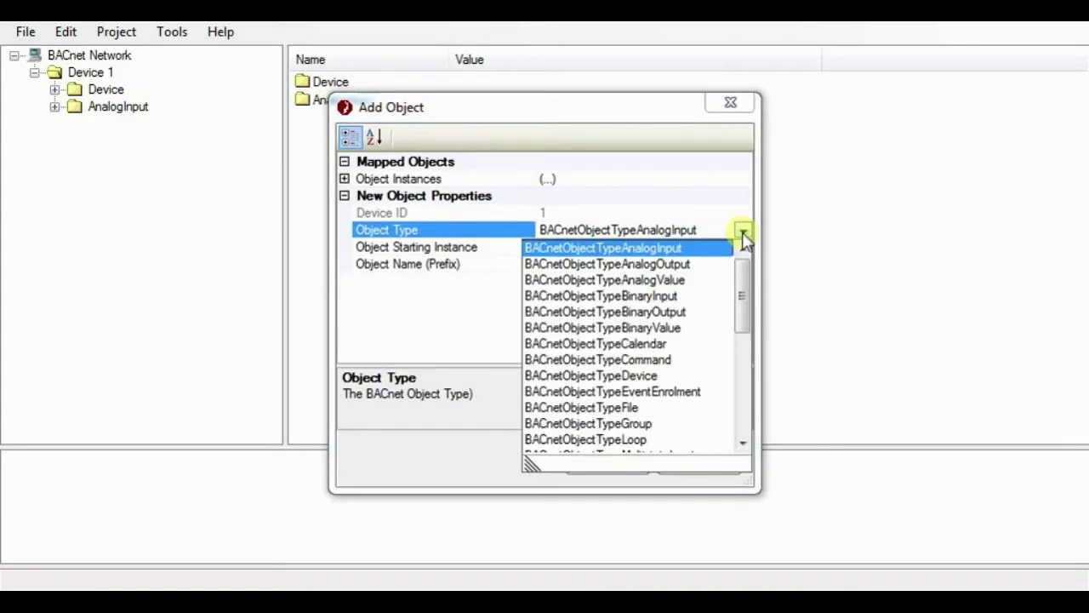
{"action": "left_click", "coordinate": [660, 298]}
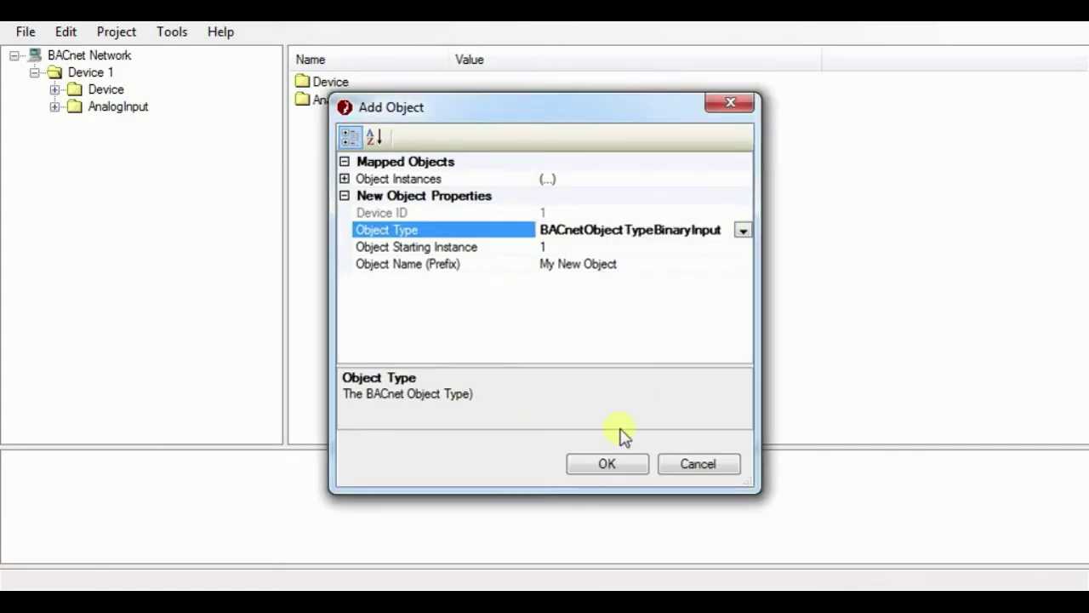
{"action": "left_click", "coordinate": [615, 468]}
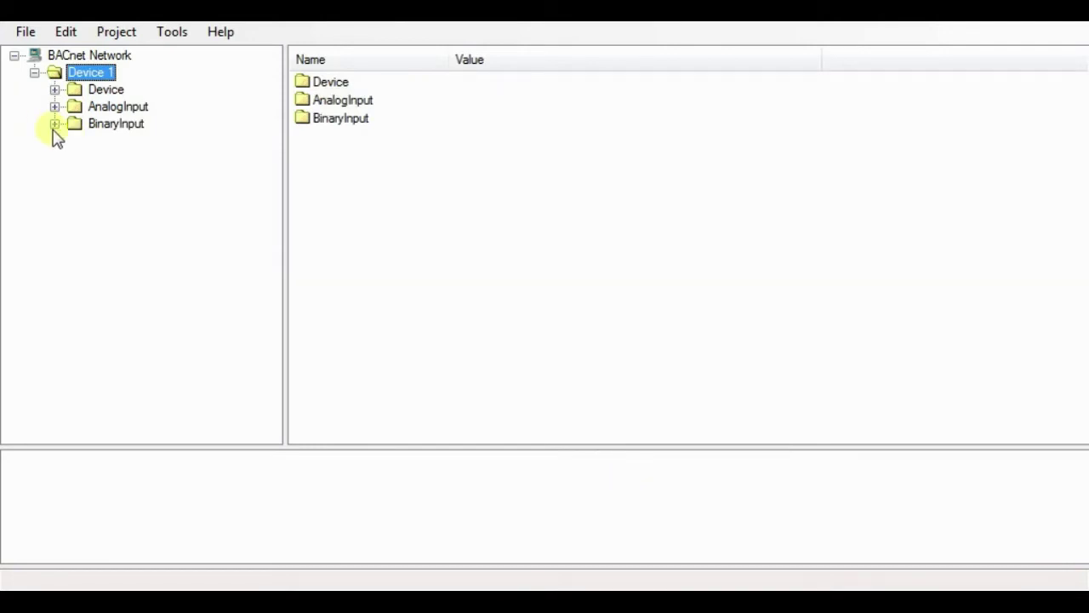
{"action": "left_click", "coordinate": [55, 124]}
{"action": "left_click", "coordinate": [54, 108]}
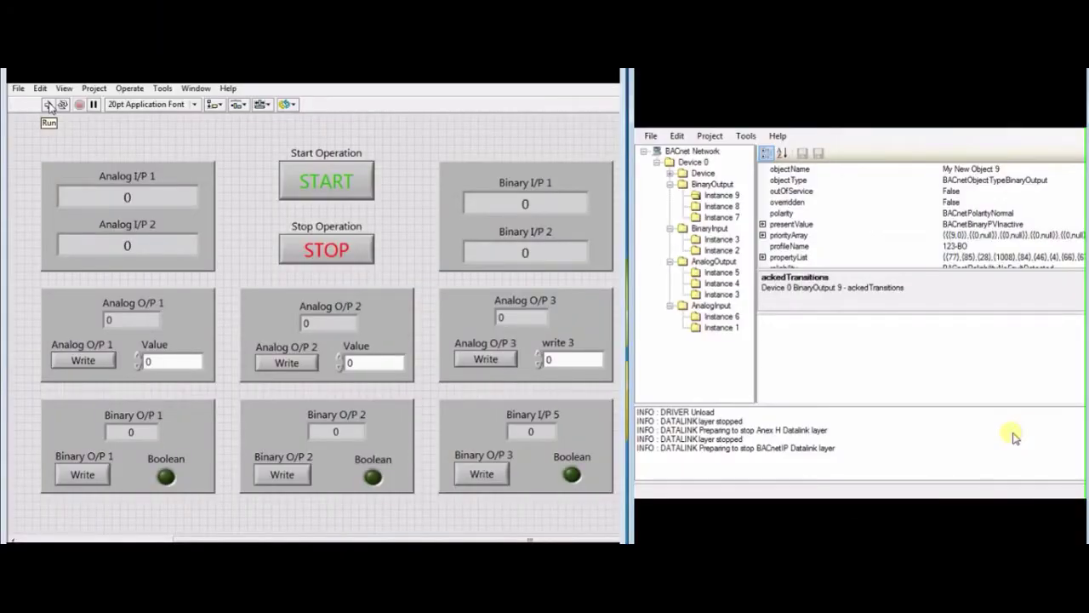
Switch to the LabVIEW front panel, run the VI and start its operation
{"action": "left_click", "coordinate": [48, 105]}
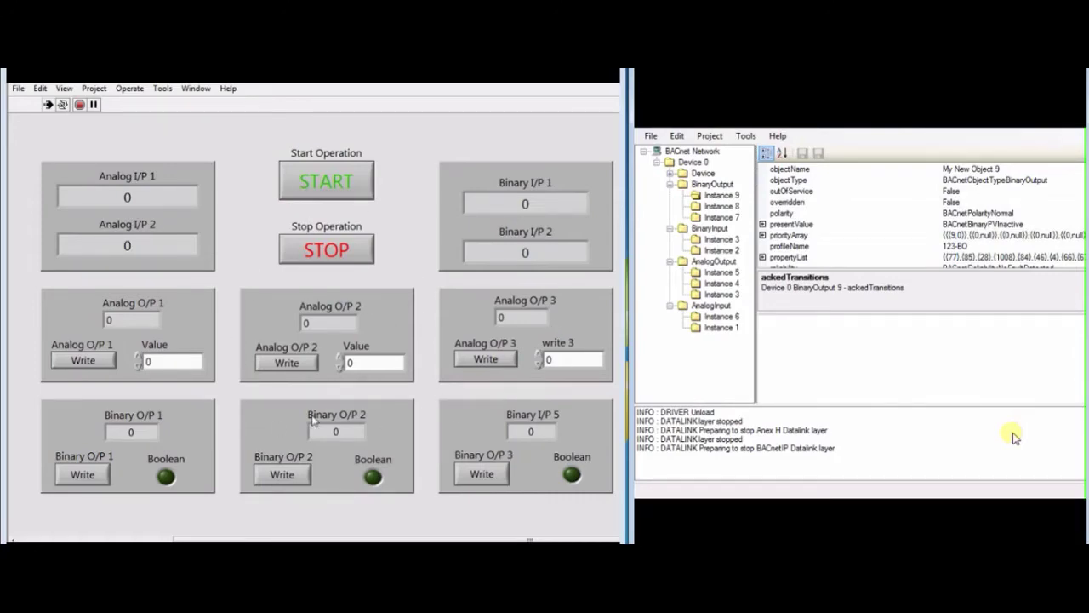
{"action": "left_click", "coordinate": [330, 187]}
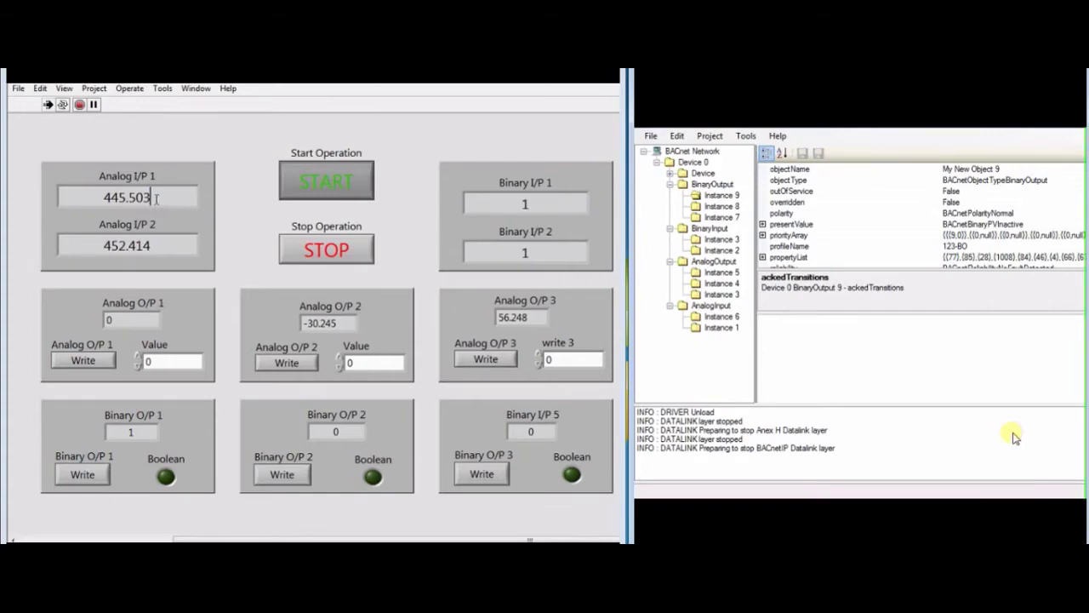
Compare Analog I/P 1 and Analog I/P 2 with the presentValue of AnalogInput Instance 1 and Instance 6 in the simulator
{"action": "left_click_drag", "start_coordinate": [160, 197], "coordinate": [102, 197]}
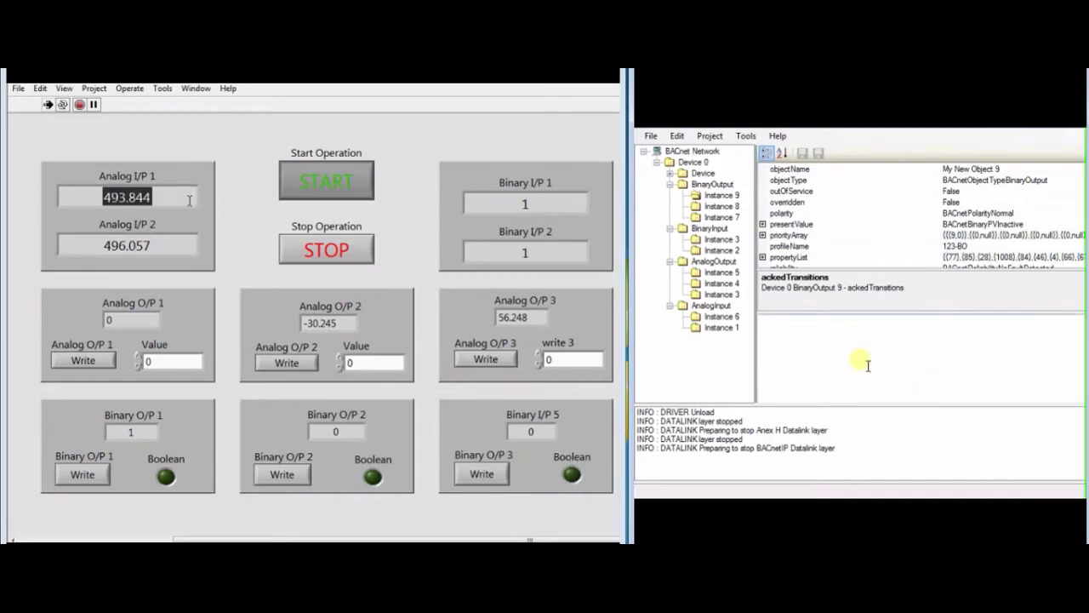
{"action": "left_click", "coordinate": [722, 328]}
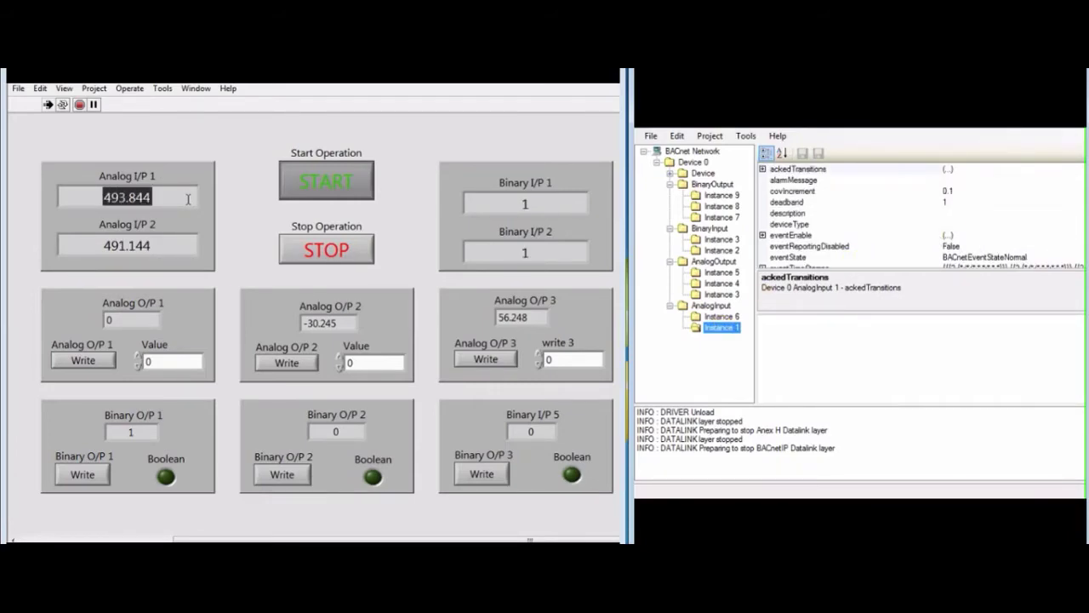
{"action": "scroll", "coordinate": [920, 217], "scroll_direction": "down", "scroll_amount": 5}
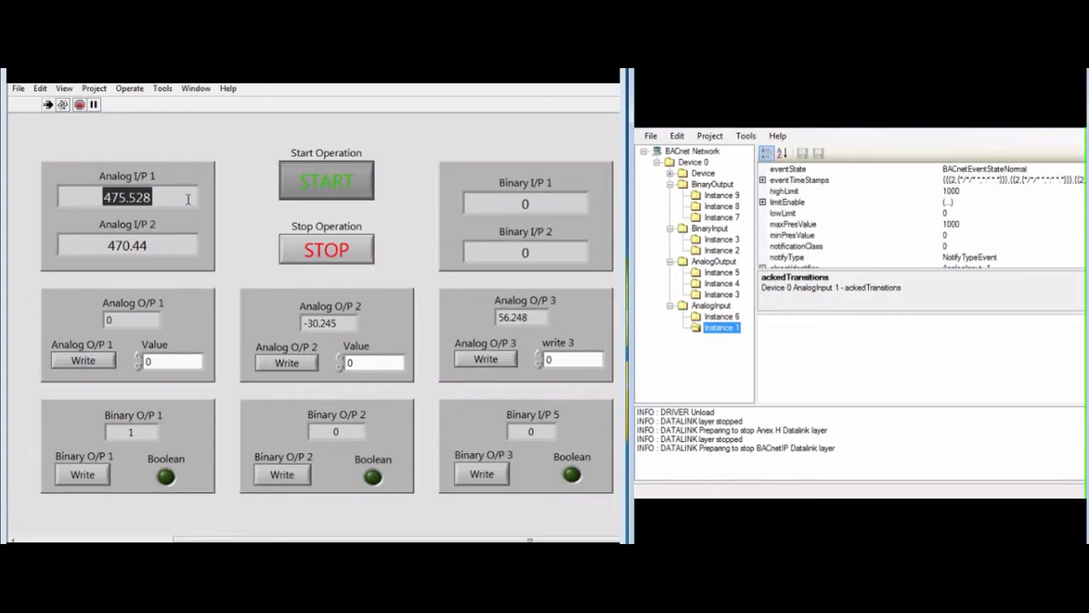
{"action": "scroll", "coordinate": [920, 217], "scroll_direction": "down", "scroll_amount": 2}
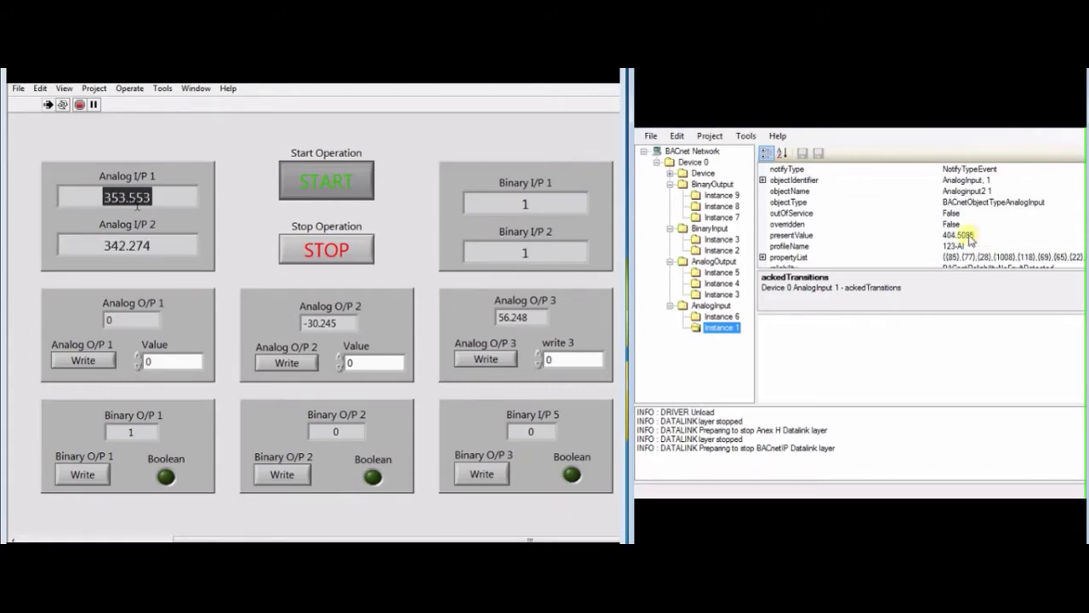
{"action": "left_click_drag", "start_coordinate": [167, 250], "coordinate": [95, 250]}
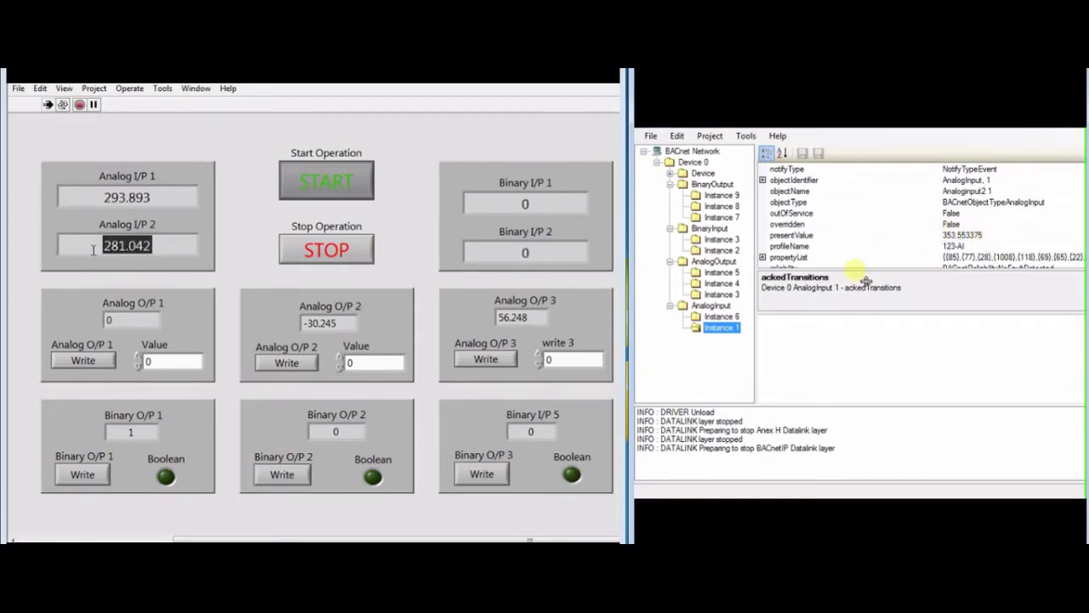
{"action": "left_click", "coordinate": [717, 317]}
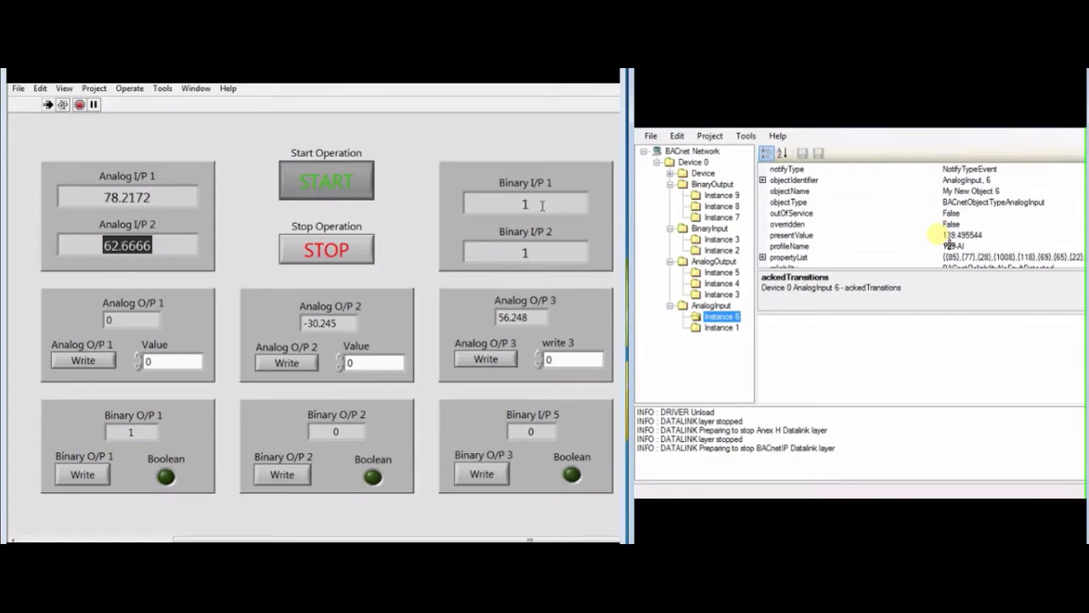
Compare Binary I/P 1 and Binary I/P 2 with the presentValue of BinaryInput Instance 3 and Instance 2 in the simulator
{"action": "left_click", "coordinate": [718, 217]}
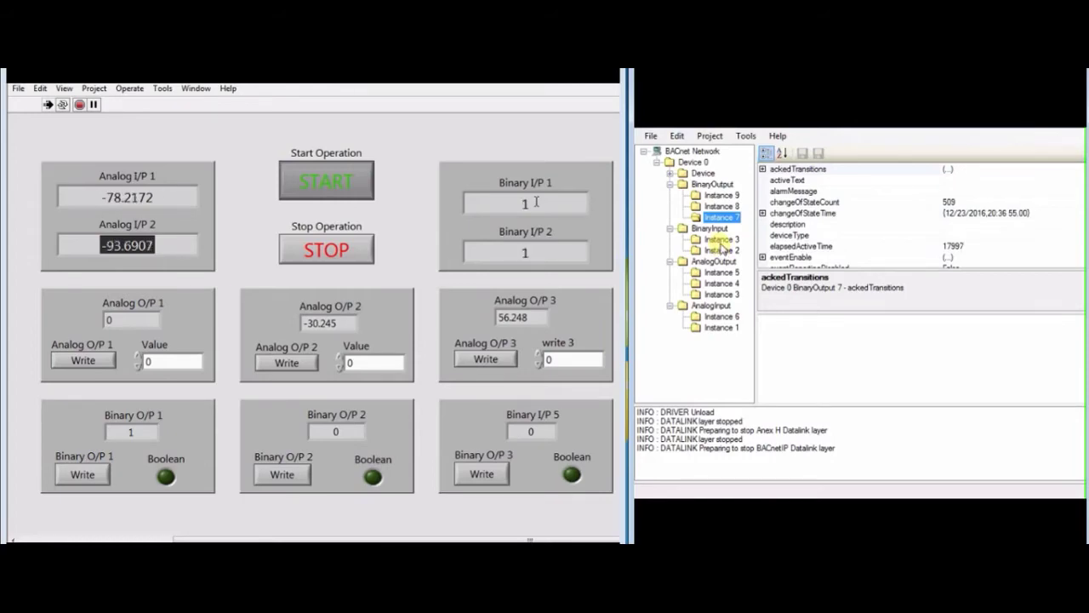
{"action": "left_click", "coordinate": [720, 241]}
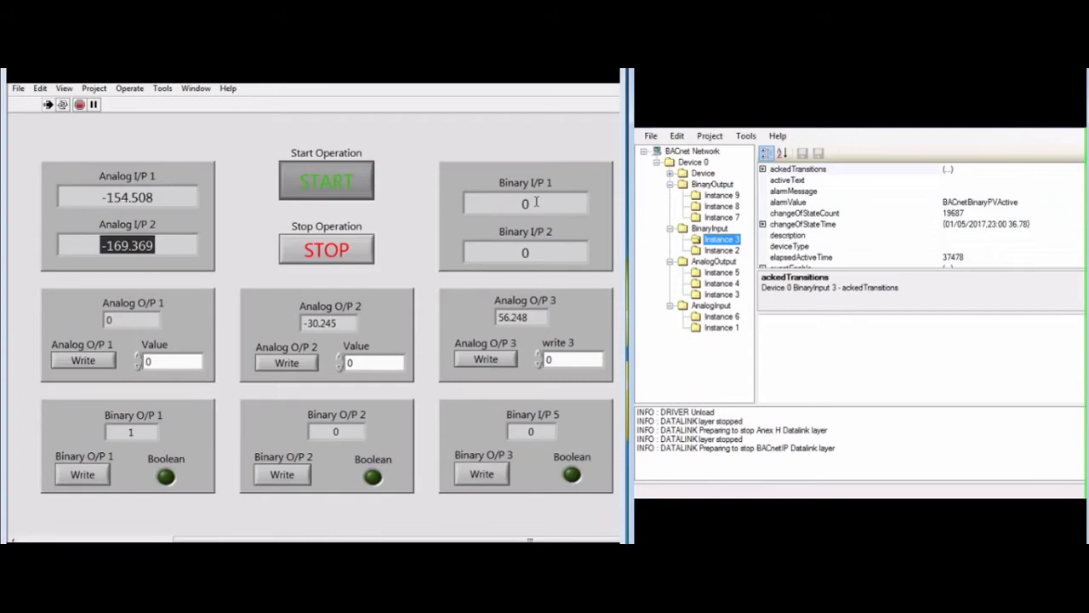
{"action": "scroll", "coordinate": [921, 217], "scroll_direction": "down", "scroll_amount": 3}
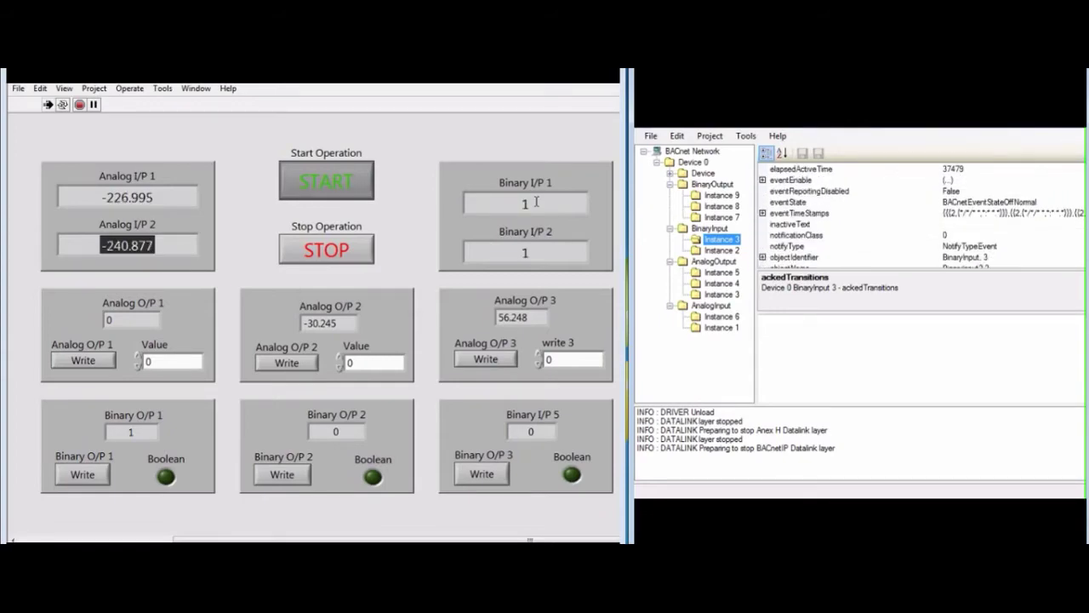
{"action": "scroll", "coordinate": [921, 217], "scroll_direction": "down", "scroll_amount": 3}
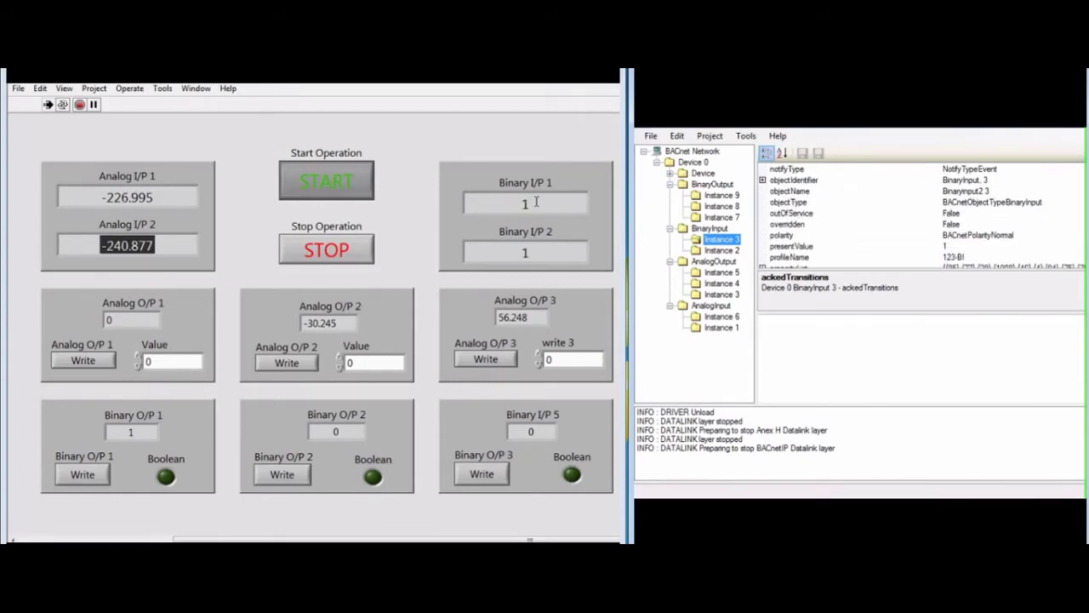
{"action": "scroll", "coordinate": [922, 217], "scroll_direction": "down", "scroll_amount": 1}
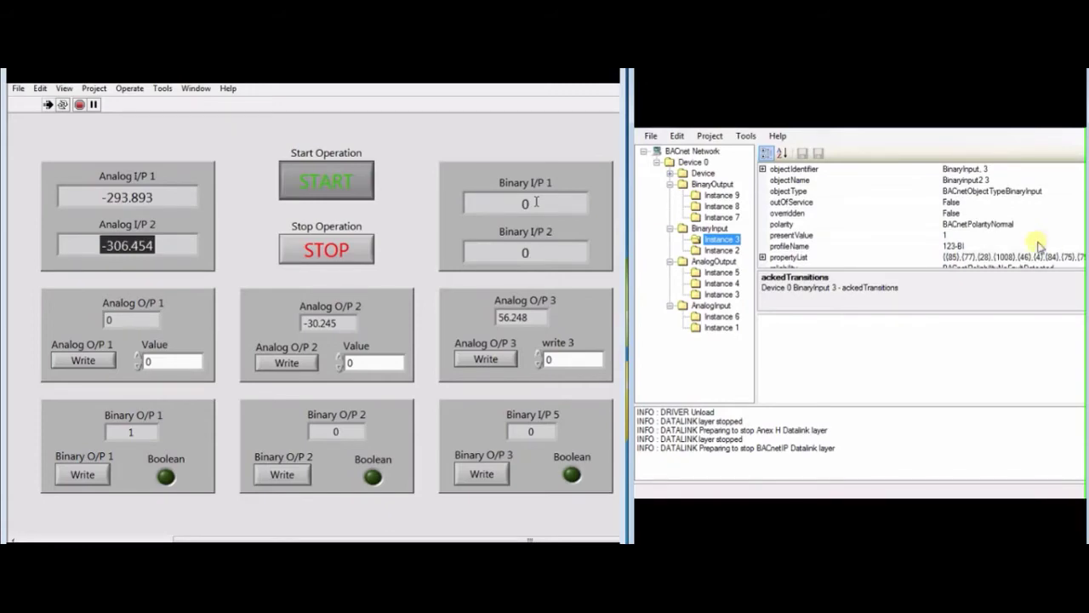
{"action": "double_click", "coordinate": [527, 203]}
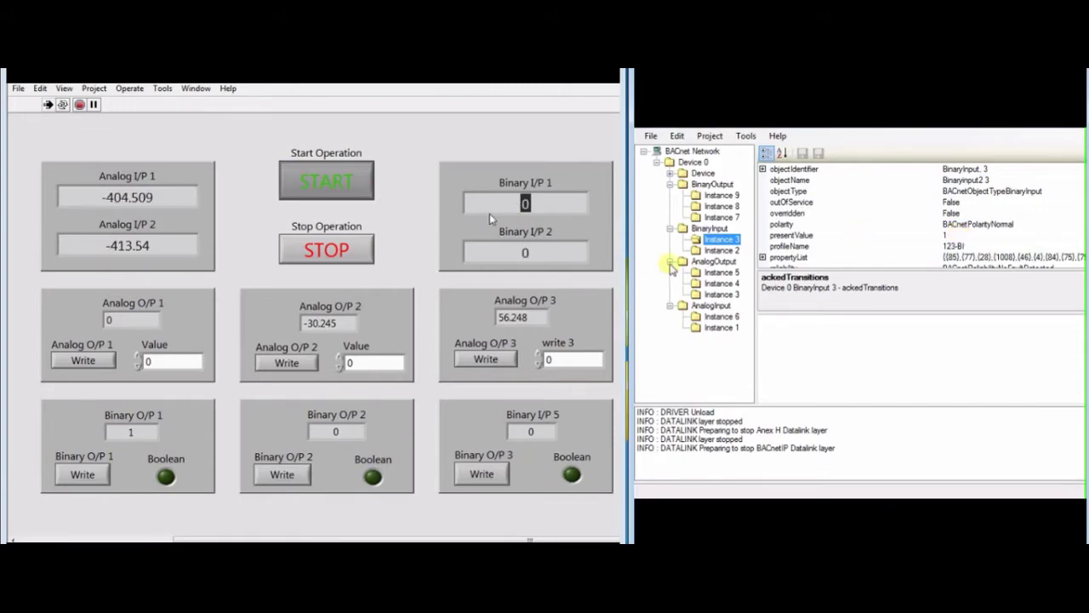
{"action": "left_click", "coordinate": [719, 250]}
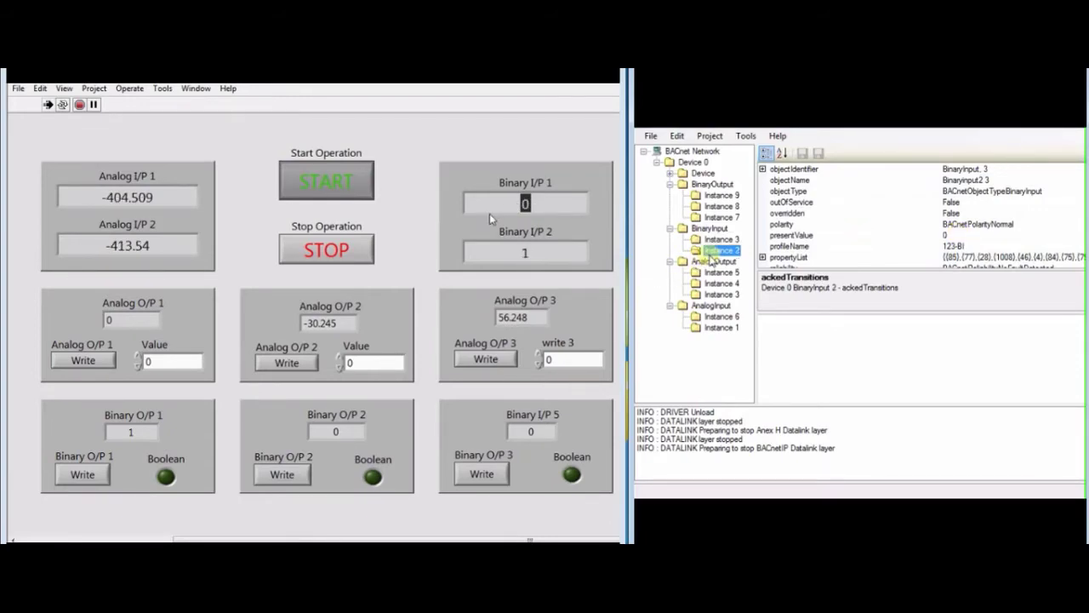
{"action": "double_click", "coordinate": [520, 253]}
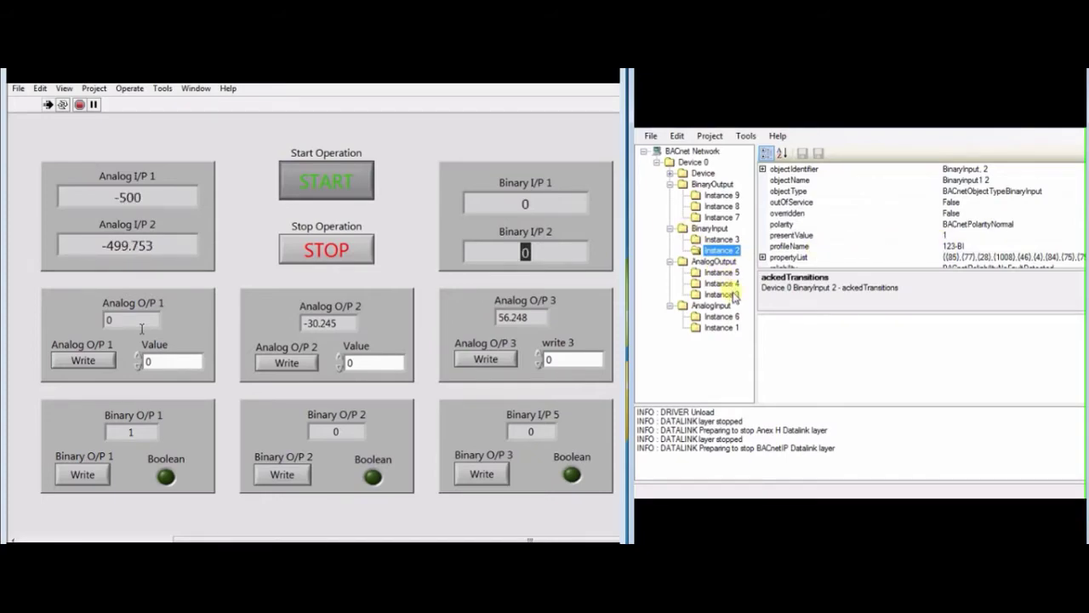
Show the presentValue of AnalogOutput Instance 3, write 100 to Analog O/P 1 and compare the two values
{"action": "left_click", "coordinate": [730, 294]}
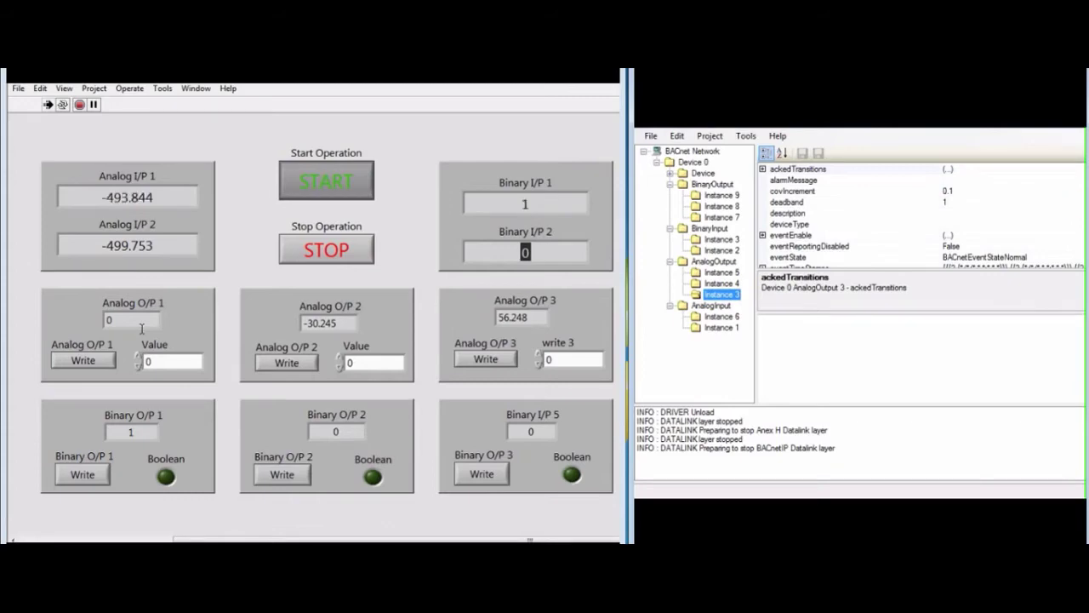
{"action": "scroll", "coordinate": [922, 216], "scroll_direction": "down", "scroll_amount": 3}
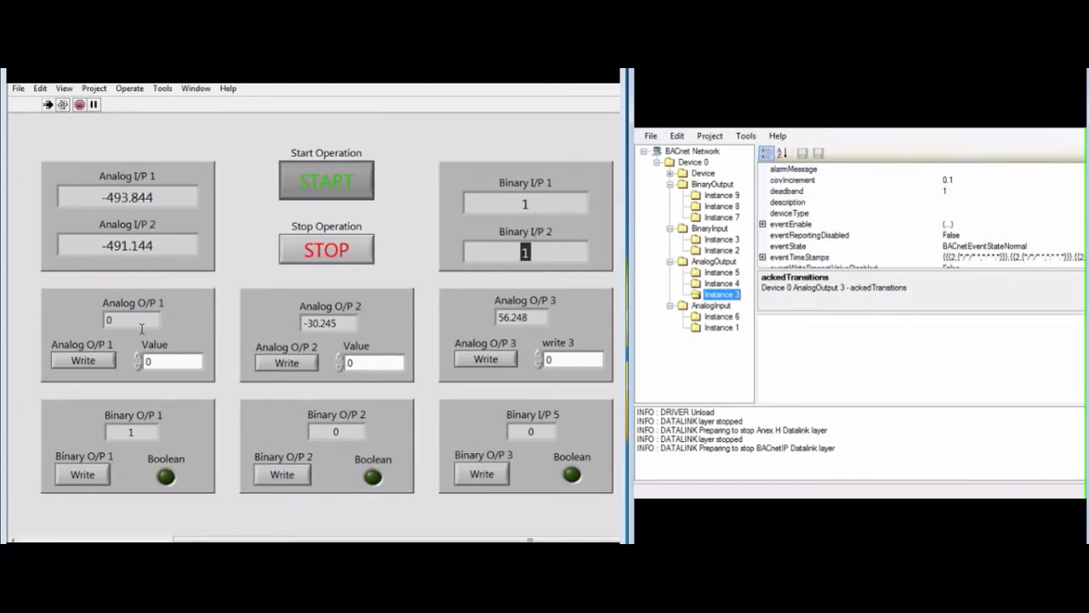
{"action": "scroll", "coordinate": [905, 217], "scroll_direction": "down", "scroll_amount": 2}
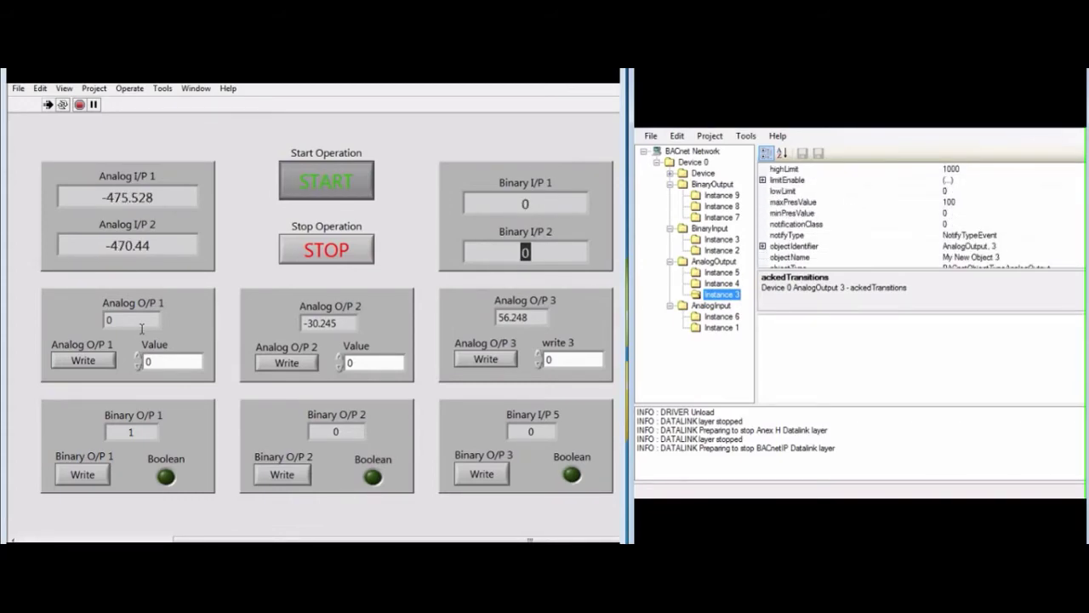
{"action": "scroll", "coordinate": [921, 217], "scroll_direction": "down", "scroll_amount": 4}
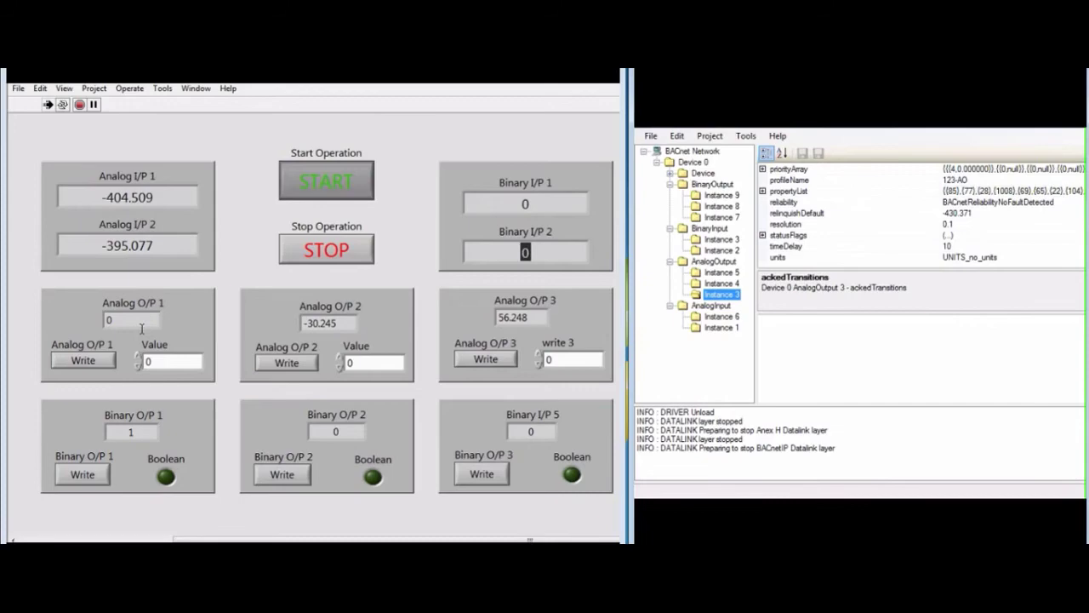
{"action": "scroll", "coordinate": [922, 217], "scroll_direction": "up", "scroll_amount": 2}
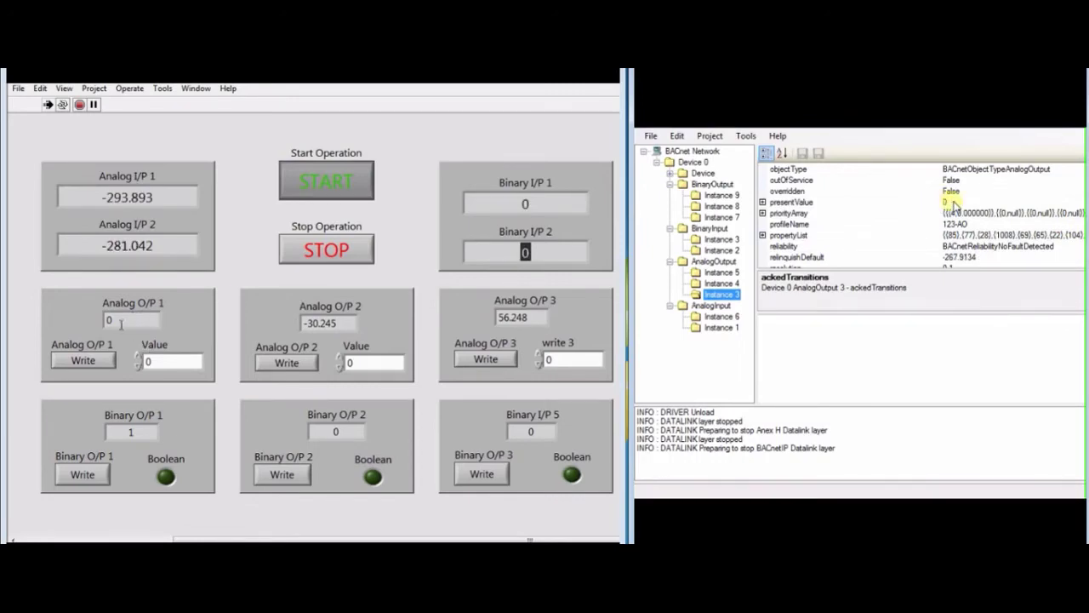
{"action": "double_click", "coordinate": [148, 362]}
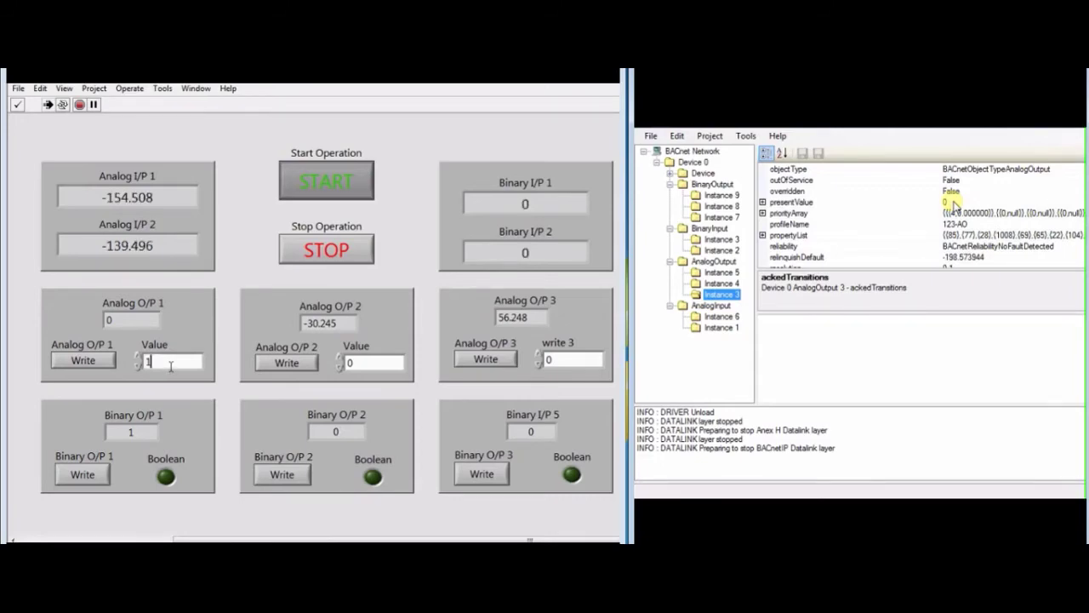
{"action": "left_click", "coordinate": [89, 361]}
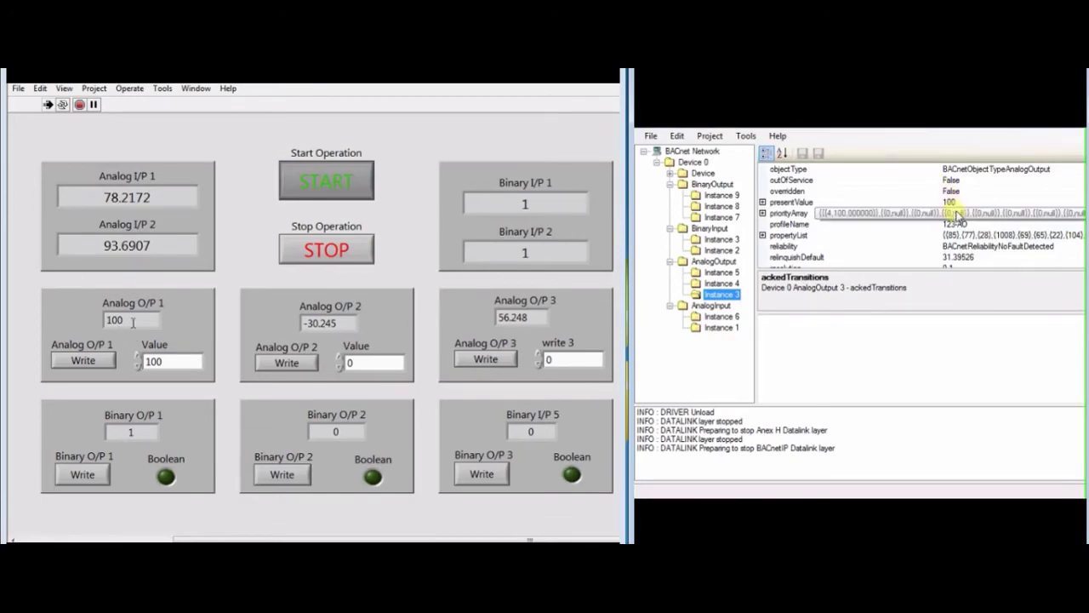
{"action": "left_click_drag", "start_coordinate": [130, 320], "coordinate": [105, 320]}
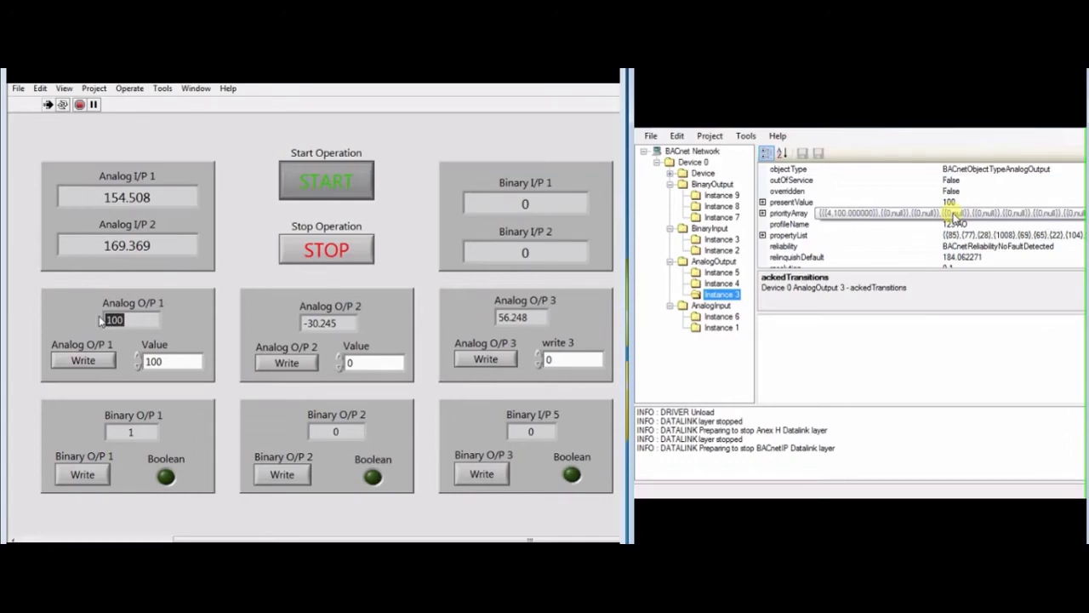
Write the value -200.385 to Analog O/P 1
{"action": "left_click_drag", "start_coordinate": [174, 366], "coordinate": [139, 371]}
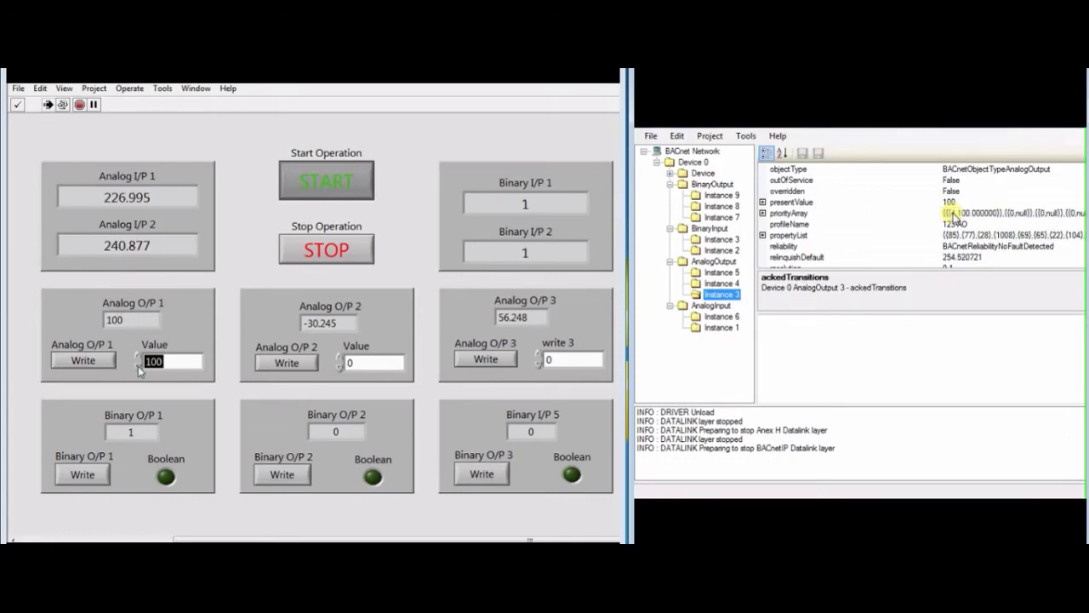
{"action": "type", "text": "-200.385"}
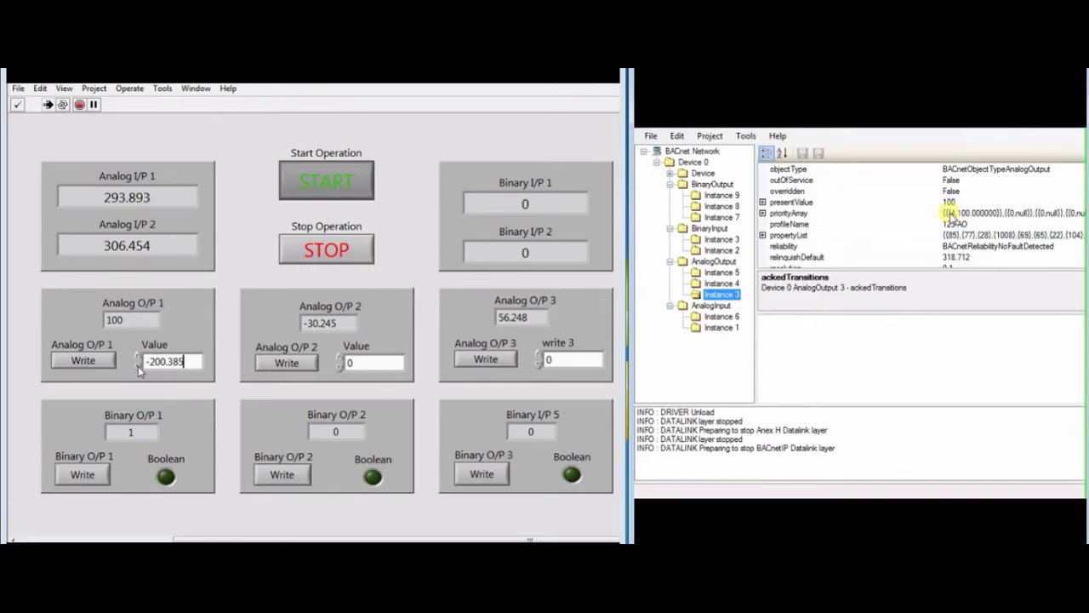
{"action": "left_click", "coordinate": [72, 362]}
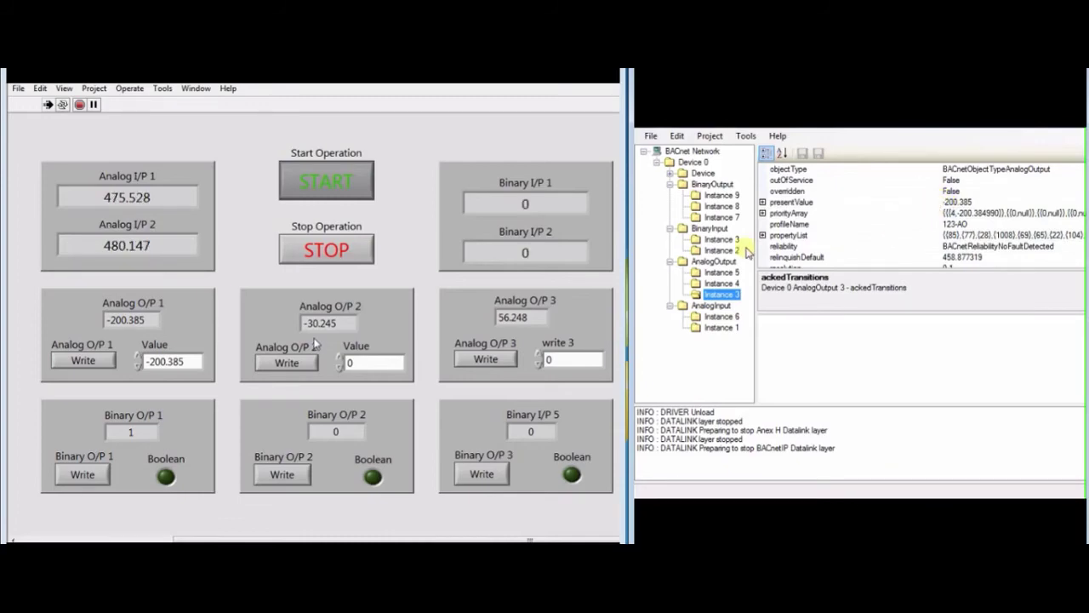
Show the presentValue of AnalogOutput Instance 4 in the simulator and write 200 to Analog O/P 2
{"action": "left_click", "coordinate": [720, 283]}
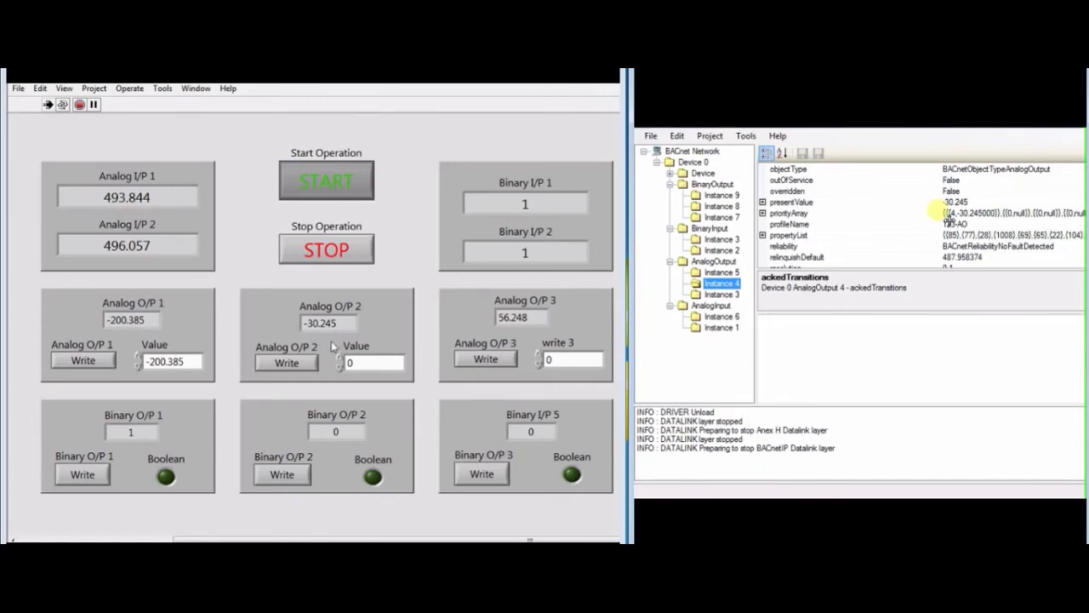
{"action": "double_click", "coordinate": [362, 366]}
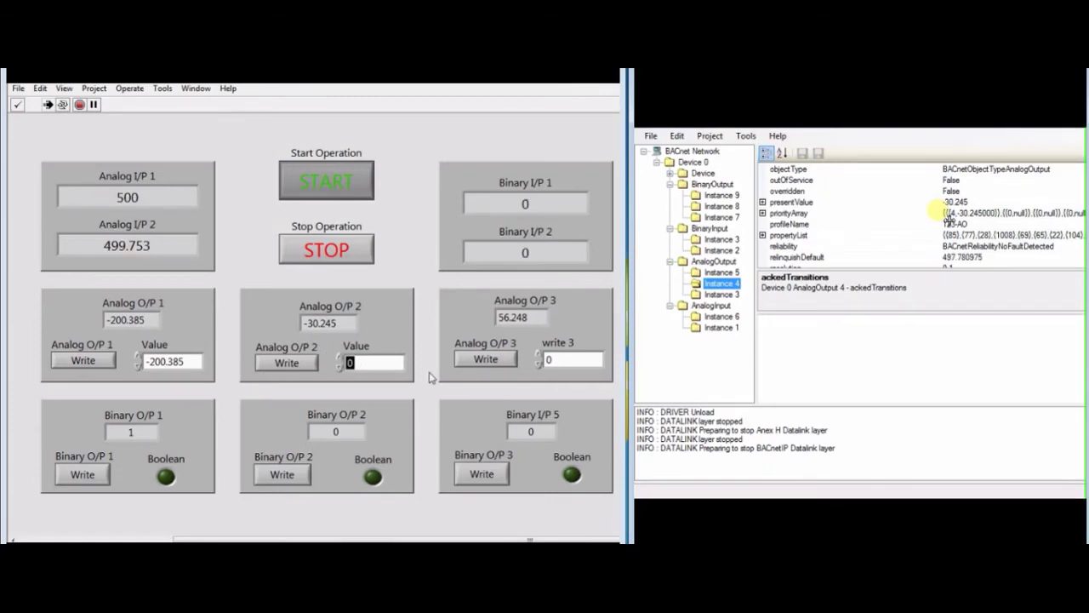
{"action": "type", "text": "200"}
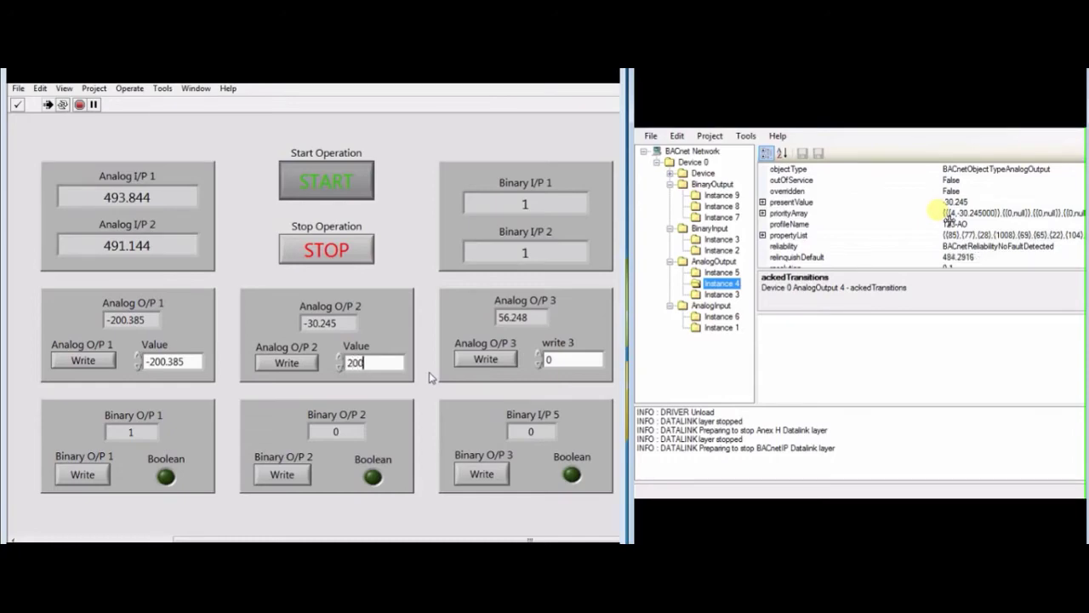
{"action": "left_click", "coordinate": [293, 365]}
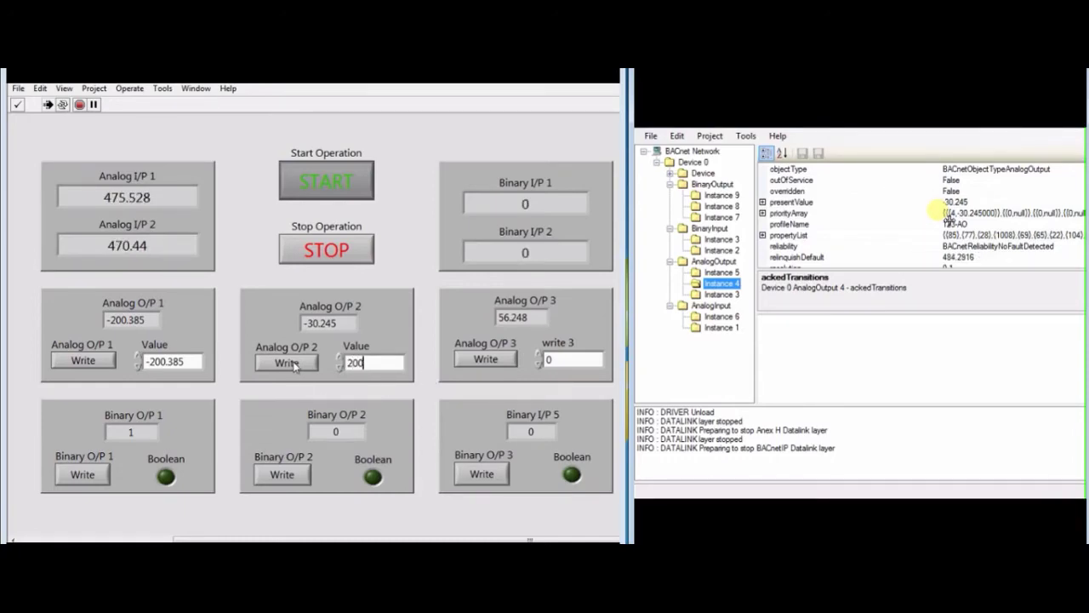
{"action": "left_click", "coordinate": [294, 364]}
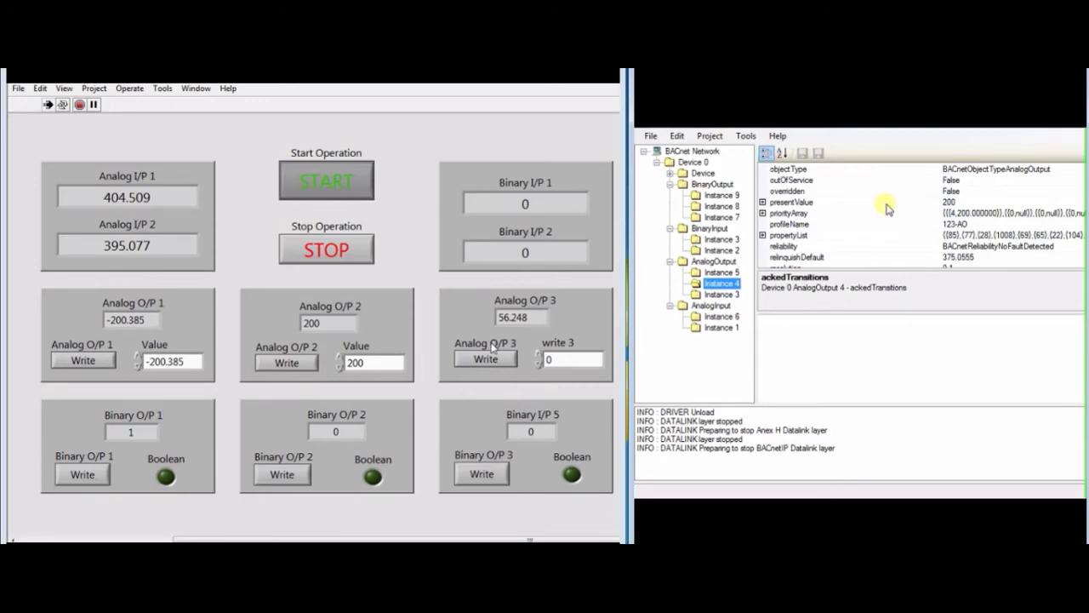
Show the presentValue of AnalogOutput Instance 5 in the simulator and write 322.456 to Analog O/P 3
{"action": "left_click", "coordinate": [719, 272]}
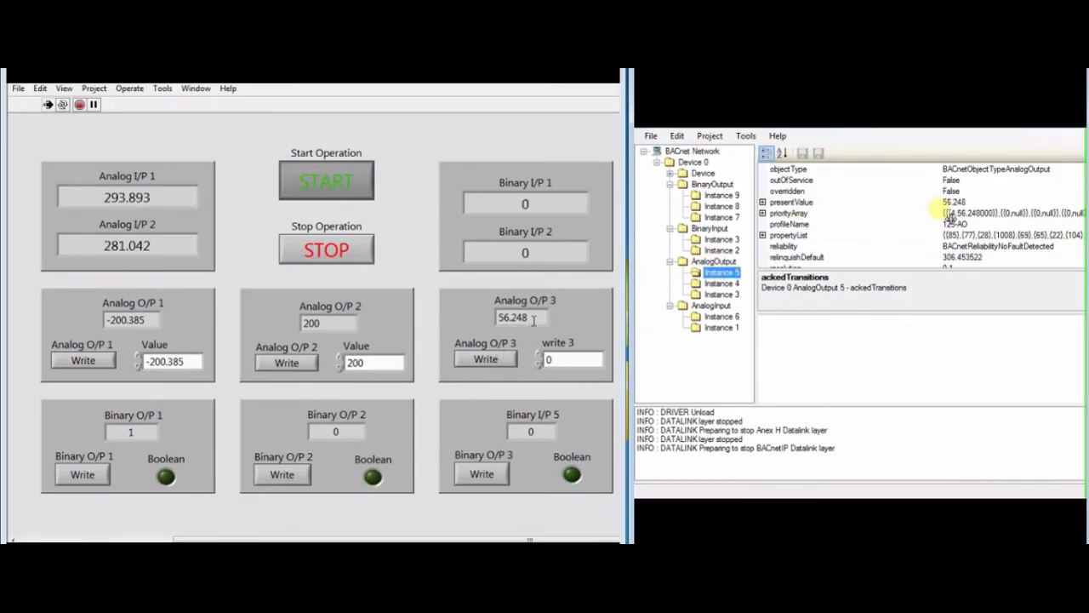
{"action": "double_click", "coordinate": [561, 361]}
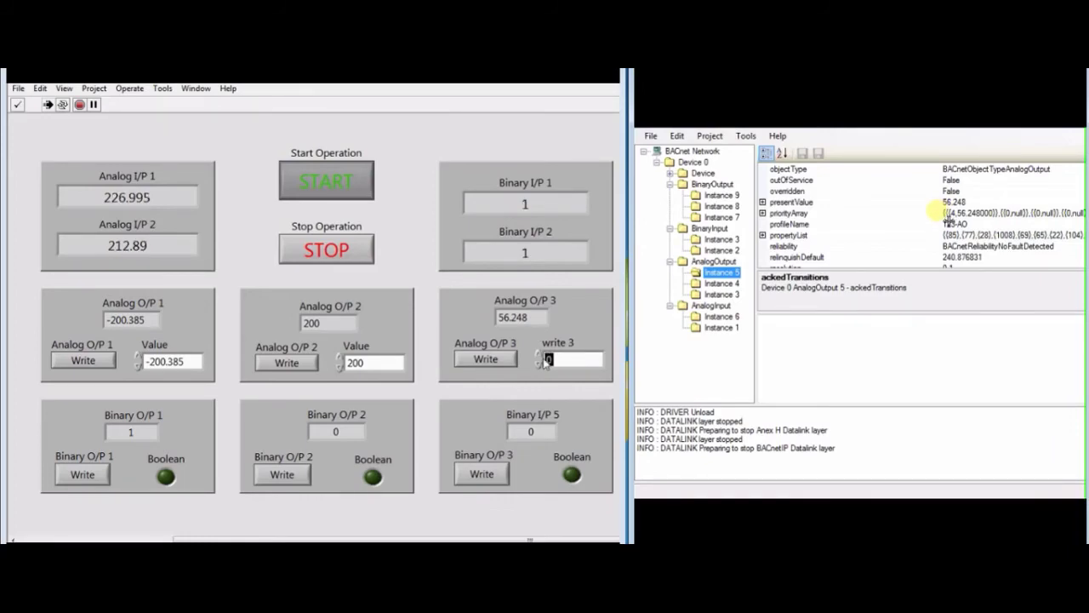
{"action": "type", "text": "322.456"}
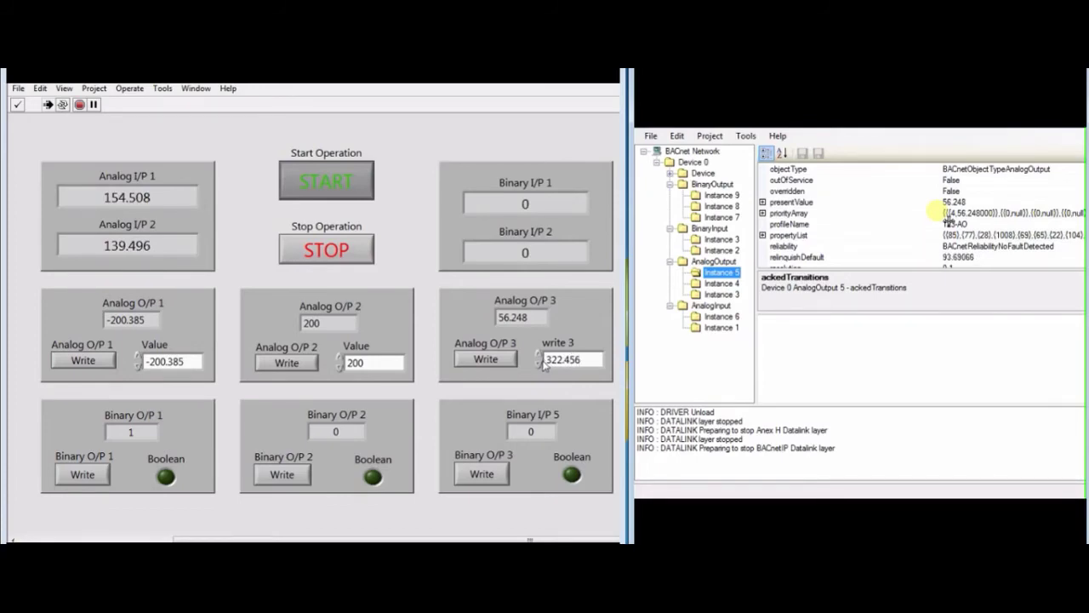
{"action": "left_click", "coordinate": [484, 360]}
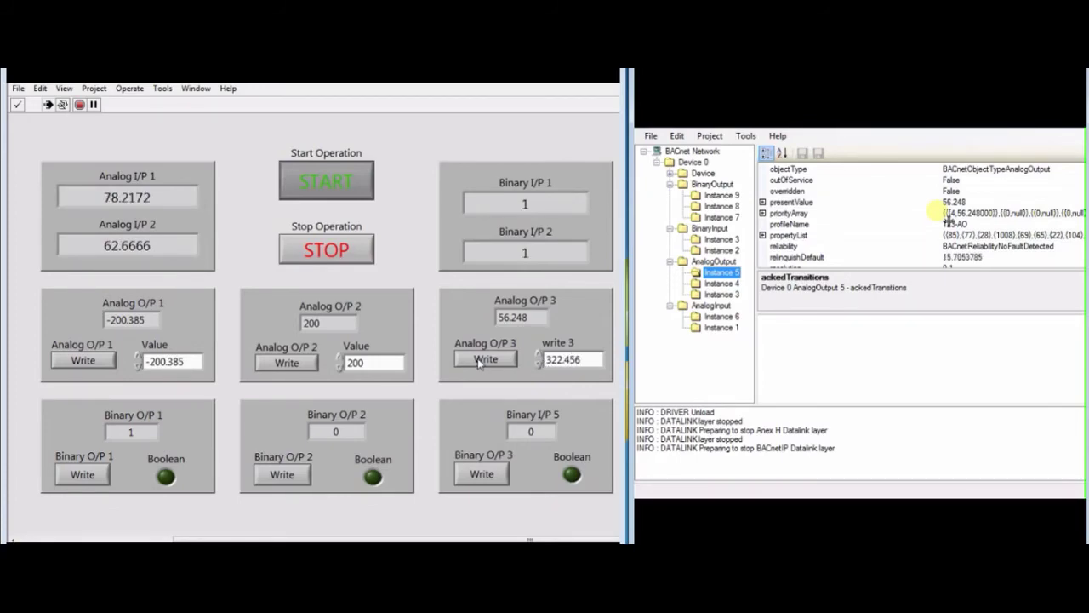
{"action": "left_click", "coordinate": [481, 360]}
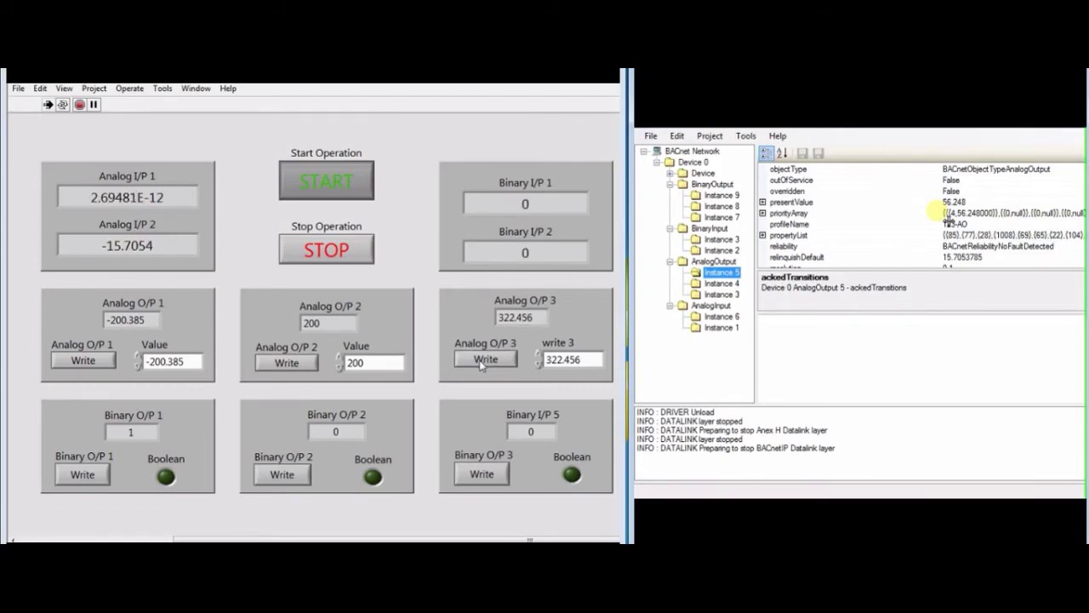
{"action": "left_click", "coordinate": [483, 361]}
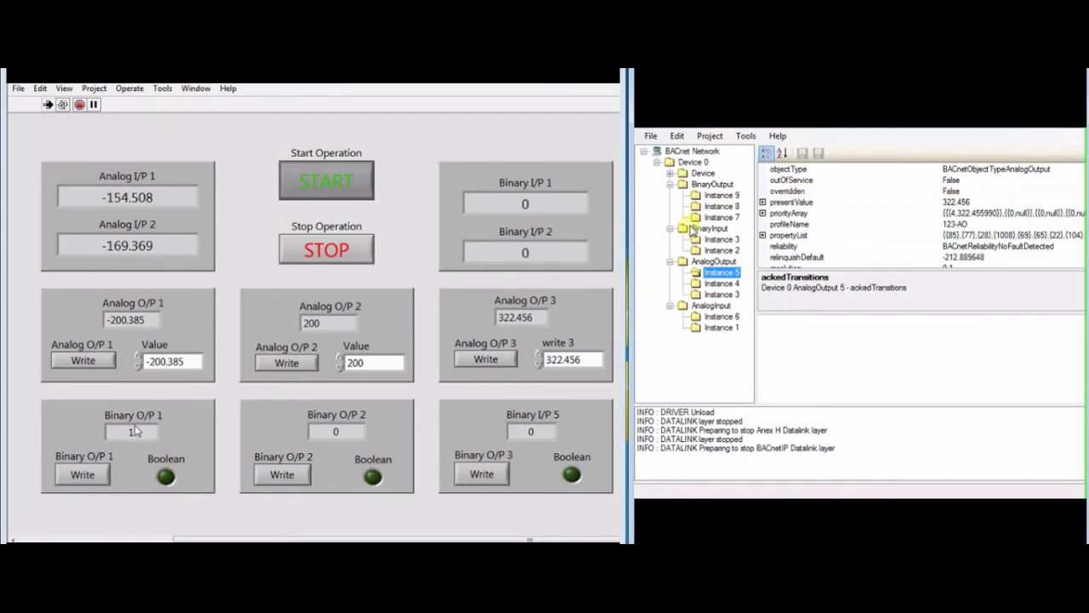
Show the presentValue of BinaryOutput Instance 7 in the simulator and write the off Boolean state to Binary O/P 1
{"action": "left_click", "coordinate": [722, 218]}
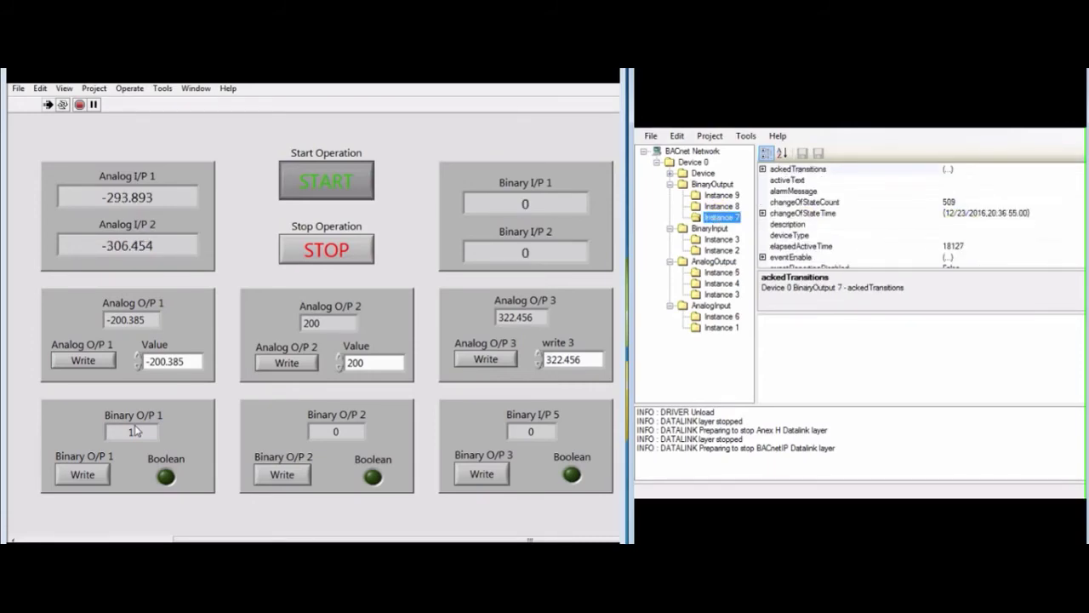
{"action": "scroll", "coordinate": [921, 212], "scroll_direction": "down", "scroll_amount": 2}
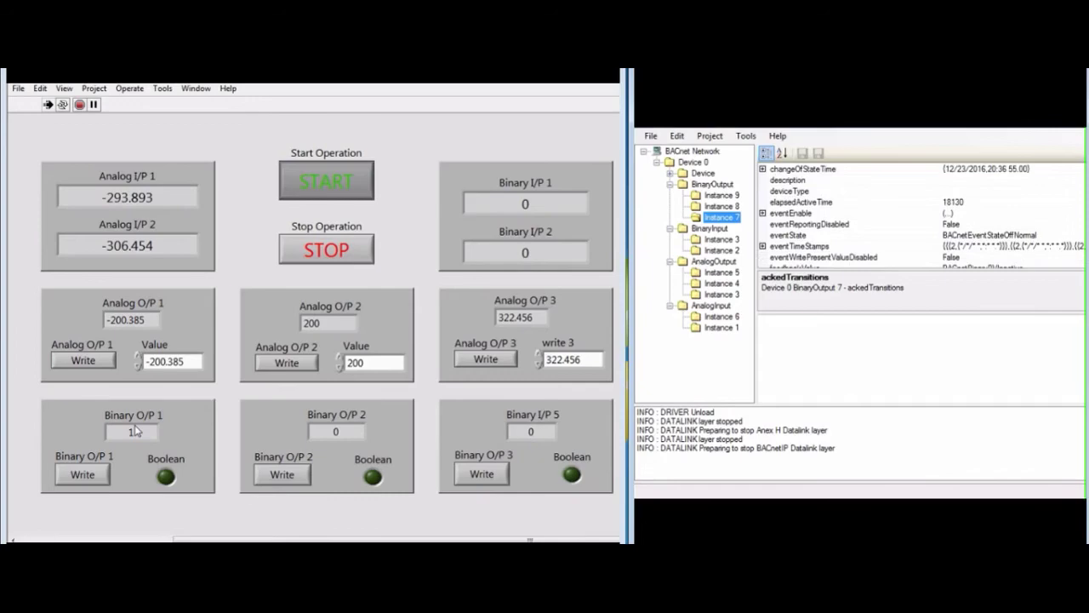
{"action": "scroll", "coordinate": [899, 217], "scroll_direction": "down", "scroll_amount": 3}
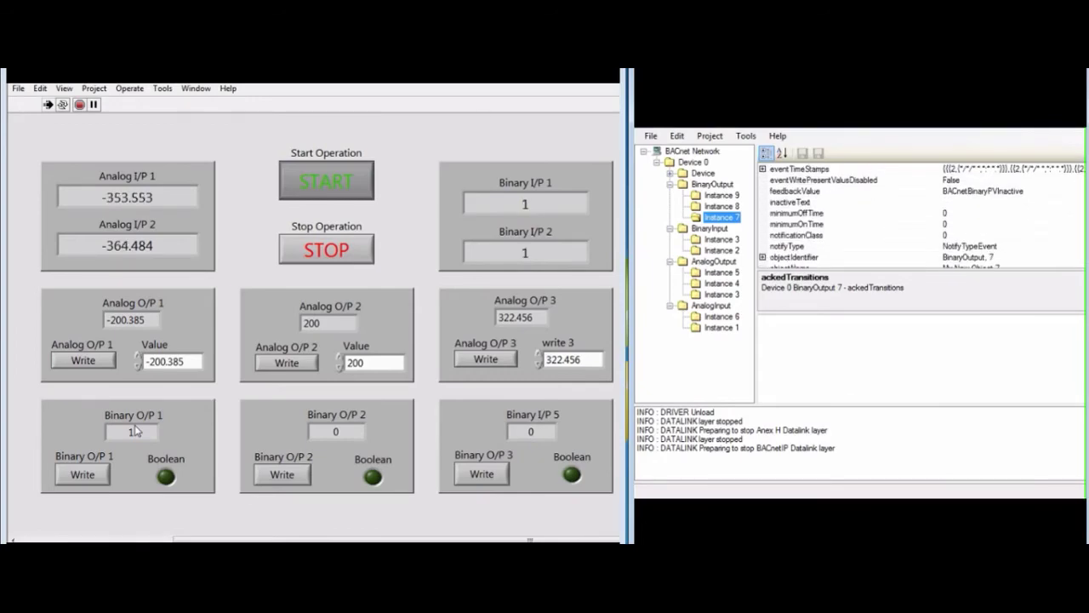
{"action": "scroll", "coordinate": [899, 217], "scroll_direction": "down", "scroll_amount": 2}
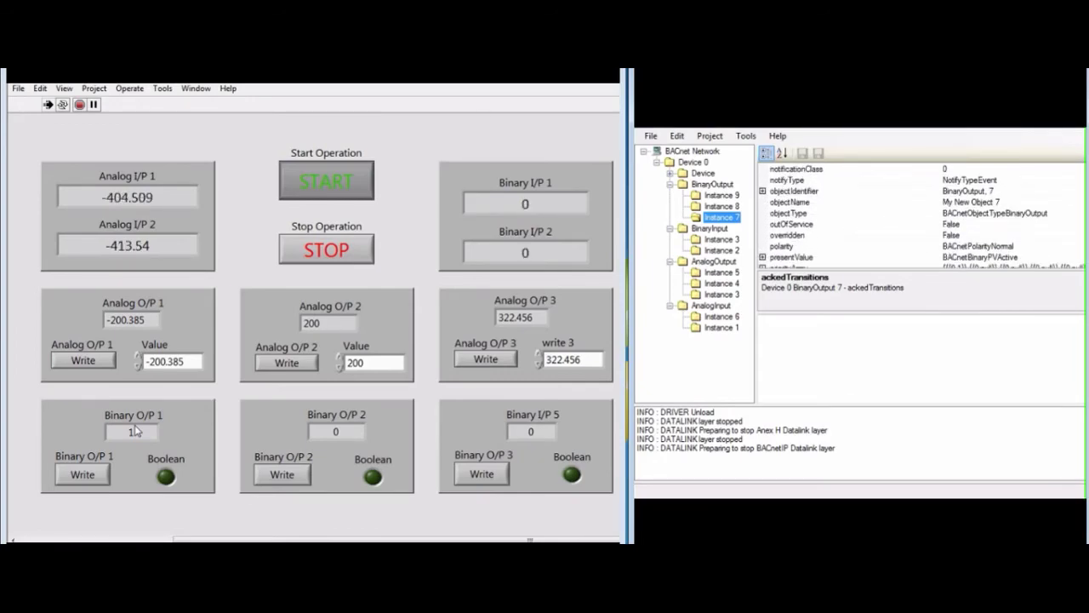
{"action": "scroll", "coordinate": [923, 217], "scroll_direction": "down", "scroll_amount": 1}
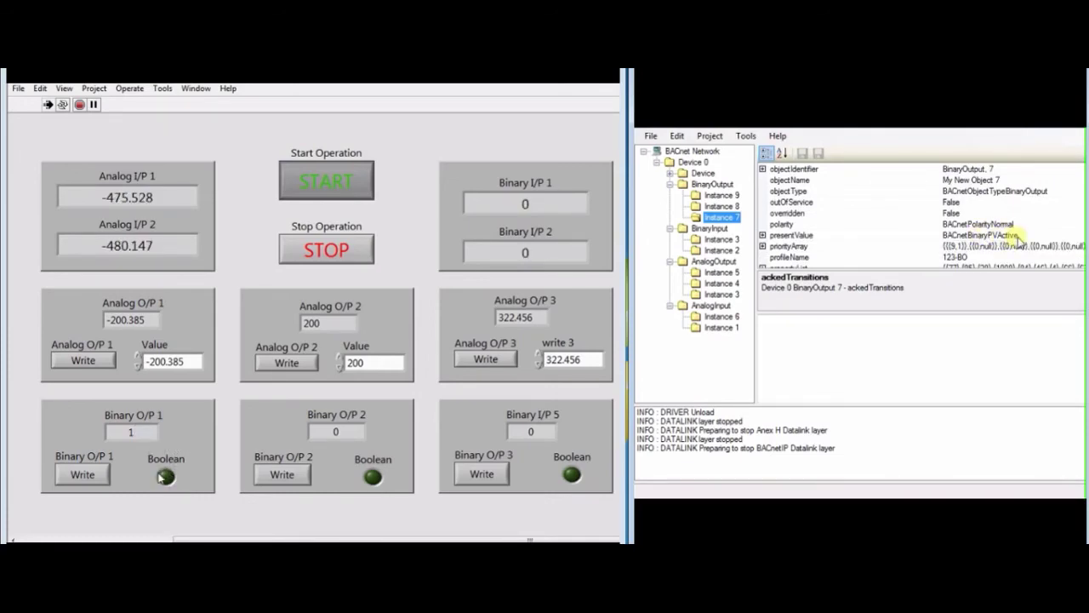
{"action": "left_click", "coordinate": [84, 475]}
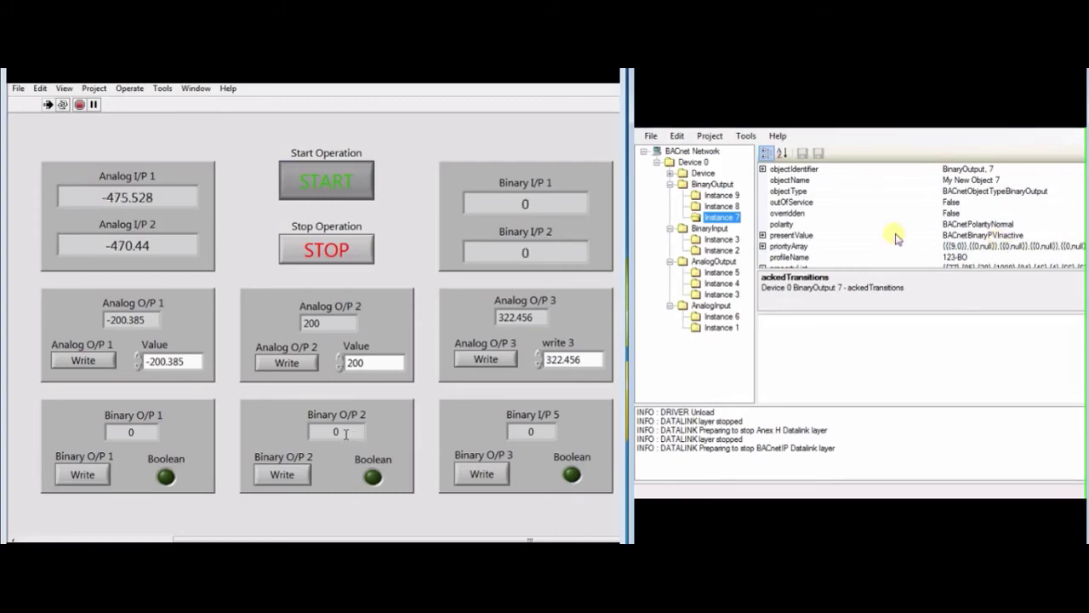
Check BinaryOutput Instance 8 and Instance 9 in the simulator while writing the on Boolean state to Binary O/P 2 and Binary O/P 3
{"action": "left_click", "coordinate": [730, 207]}
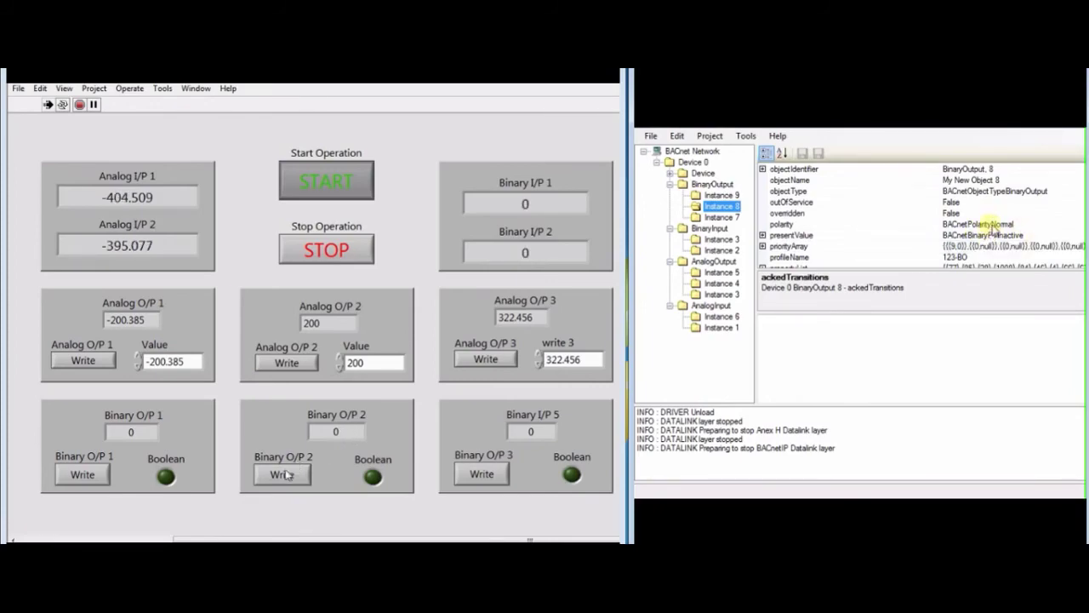
{"action": "left_click", "coordinate": [373, 478]}
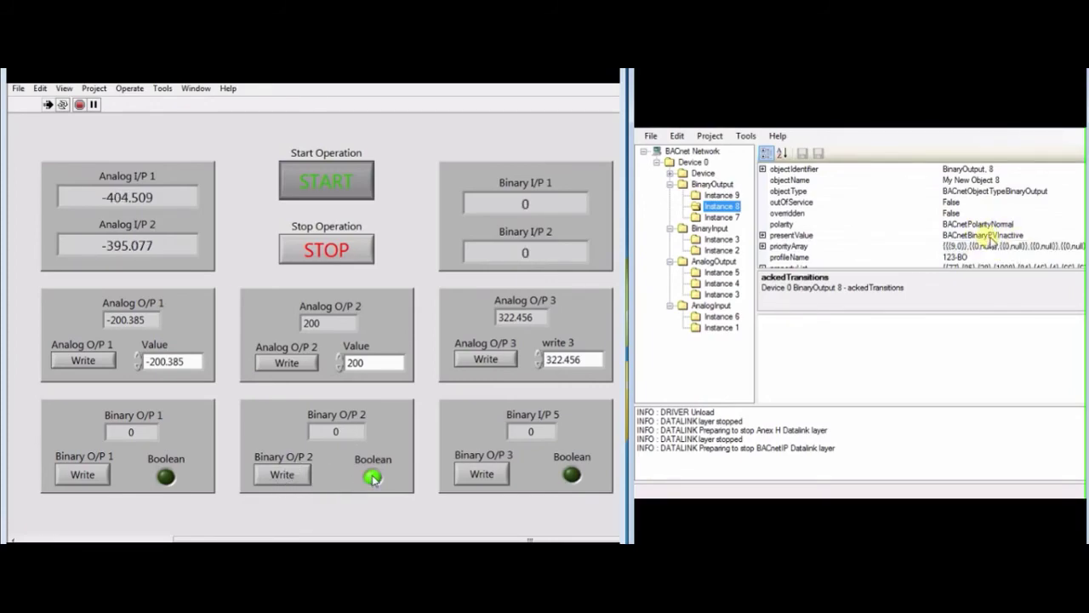
{"action": "left_click", "coordinate": [283, 475]}
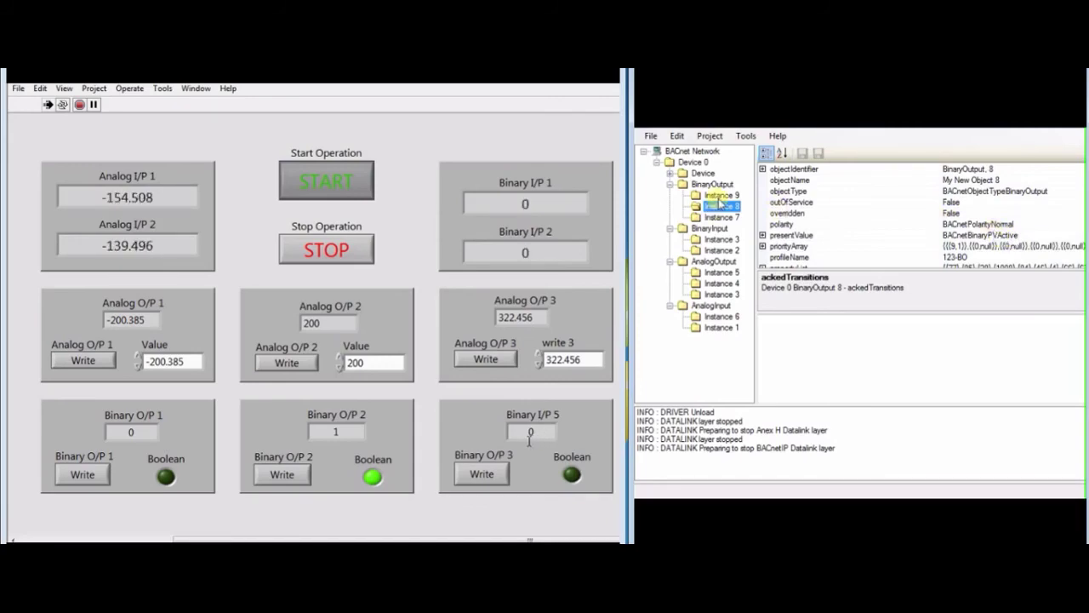
{"action": "left_click", "coordinate": [720, 195]}
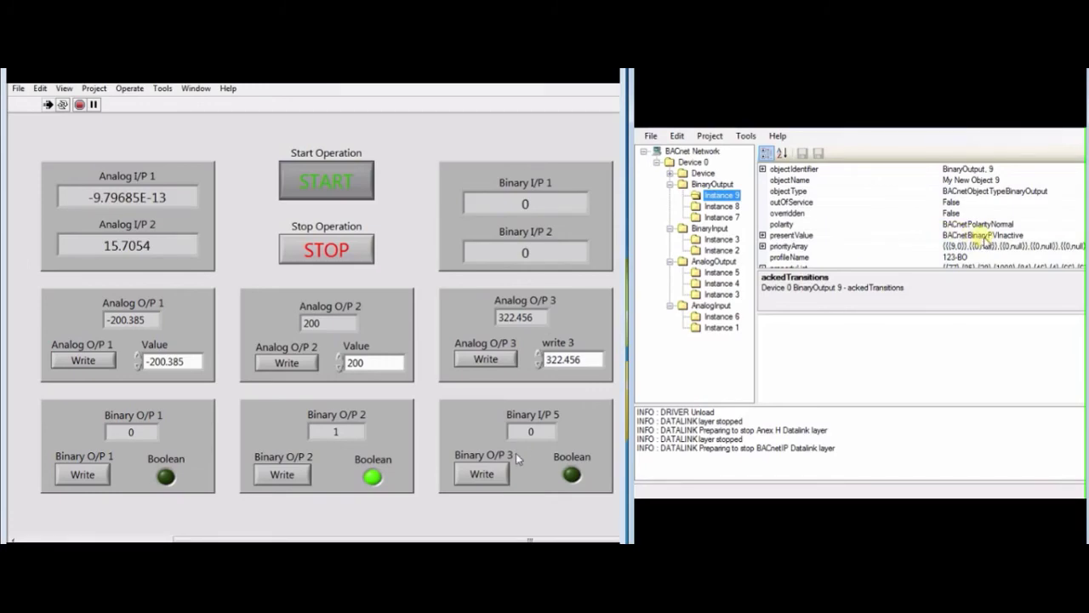
{"action": "left_click", "coordinate": [571, 475]}
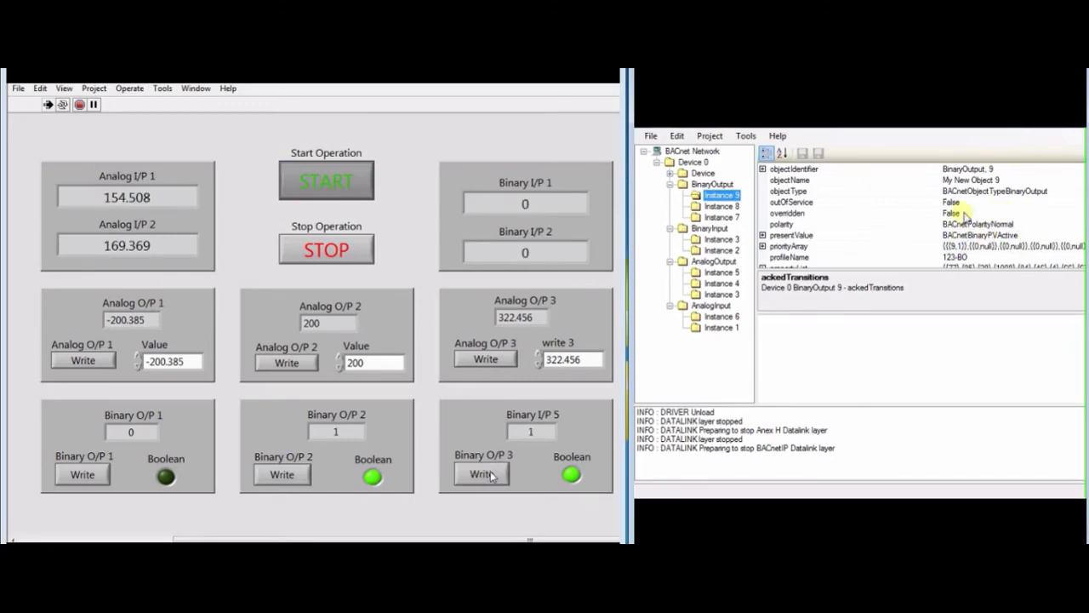
Switch off the Booleans of Binary O/P 2 and Binary O/P 3 and write both outputs as 0
{"action": "left_click", "coordinate": [372, 477]}
{"action": "double_click", "coordinate": [526, 433]}
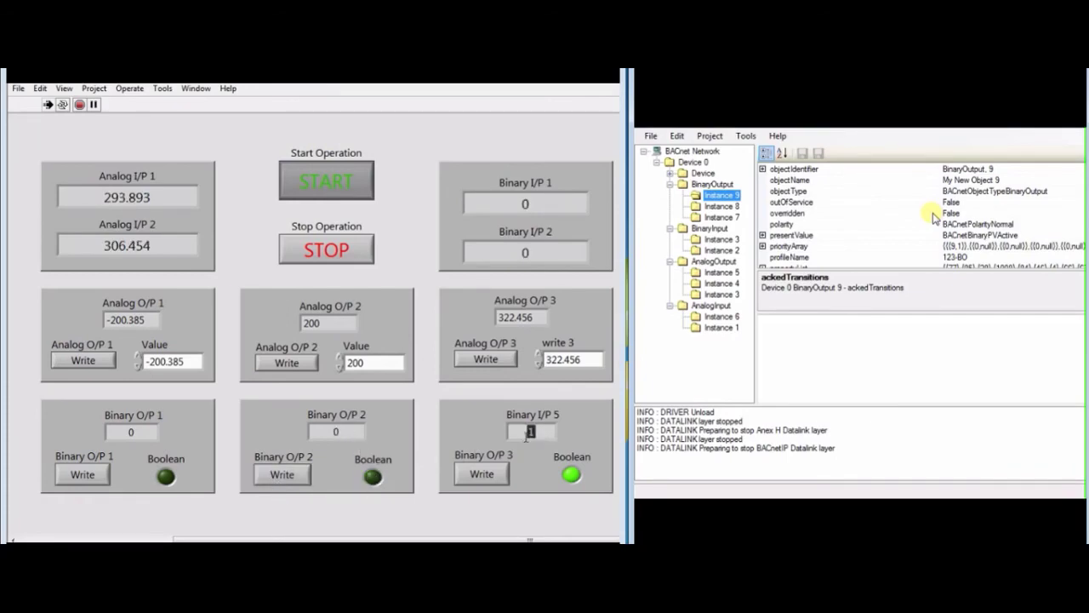
{"action": "type", "text": "0"}
{"action": "left_click", "coordinate": [473, 474]}
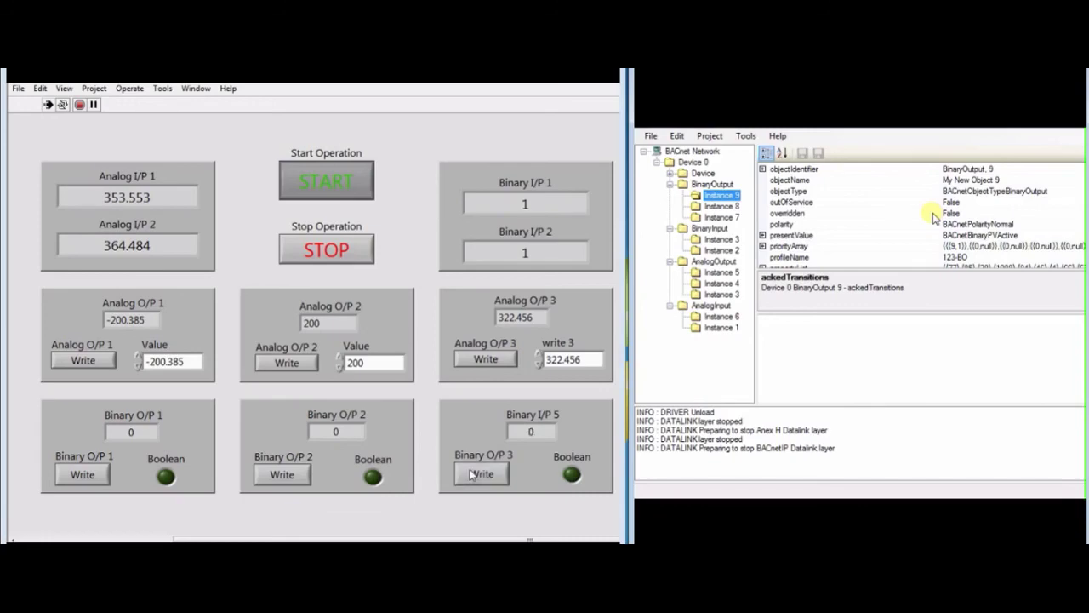
Set the Analog O/P 1 value to 100 and write it to the device
{"action": "left_click_drag", "start_coordinate": [157, 319], "coordinate": [73, 329]}
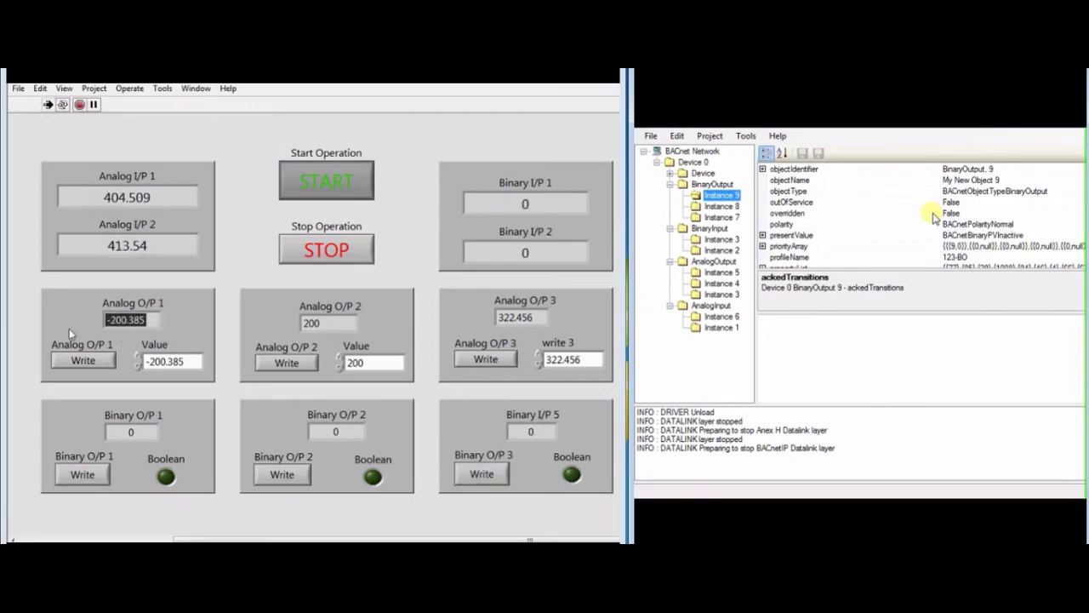
{"action": "left_click_drag", "start_coordinate": [194, 365], "coordinate": [132, 372]}
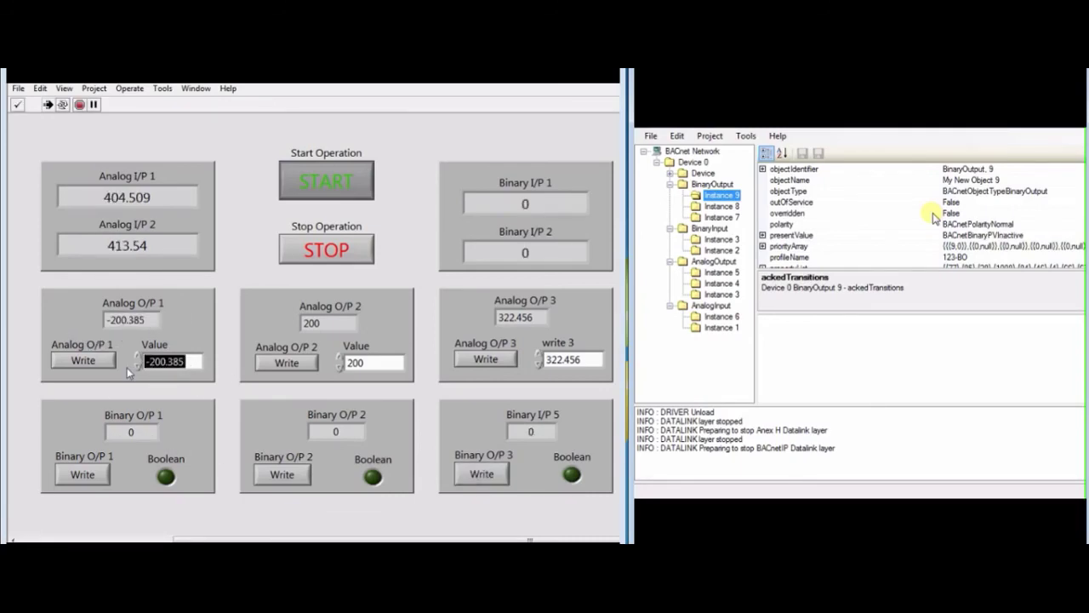
{"action": "type", "text": "100"}
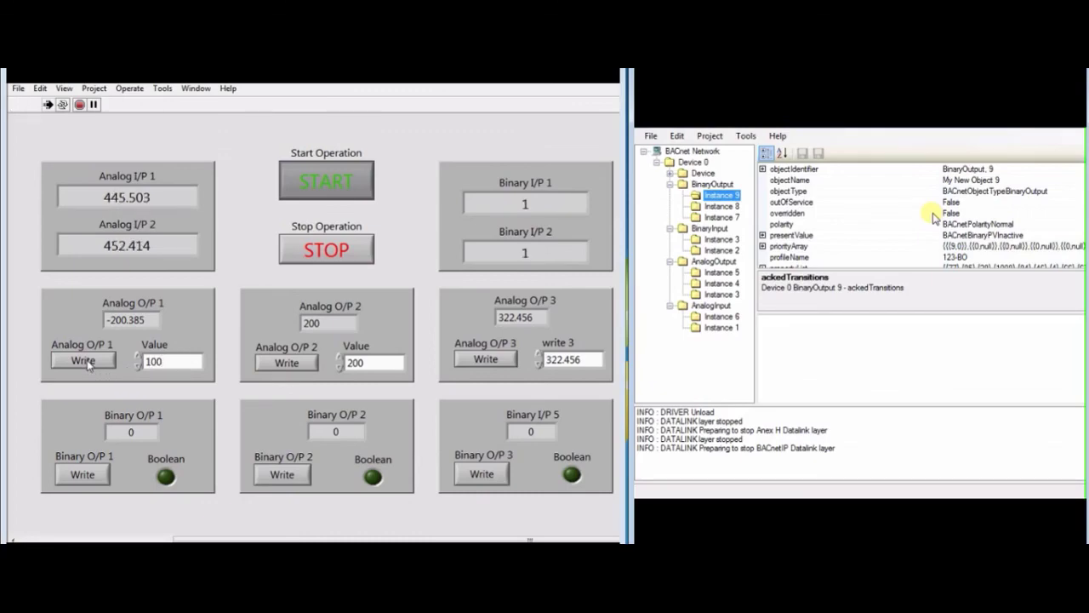
{"action": "left_click", "coordinate": [89, 361]}
Write 204 to Analog O/P 2 and 326.456 to Analog O/P 3, and stop the operation
{"action": "double_click", "coordinate": [340, 359]}
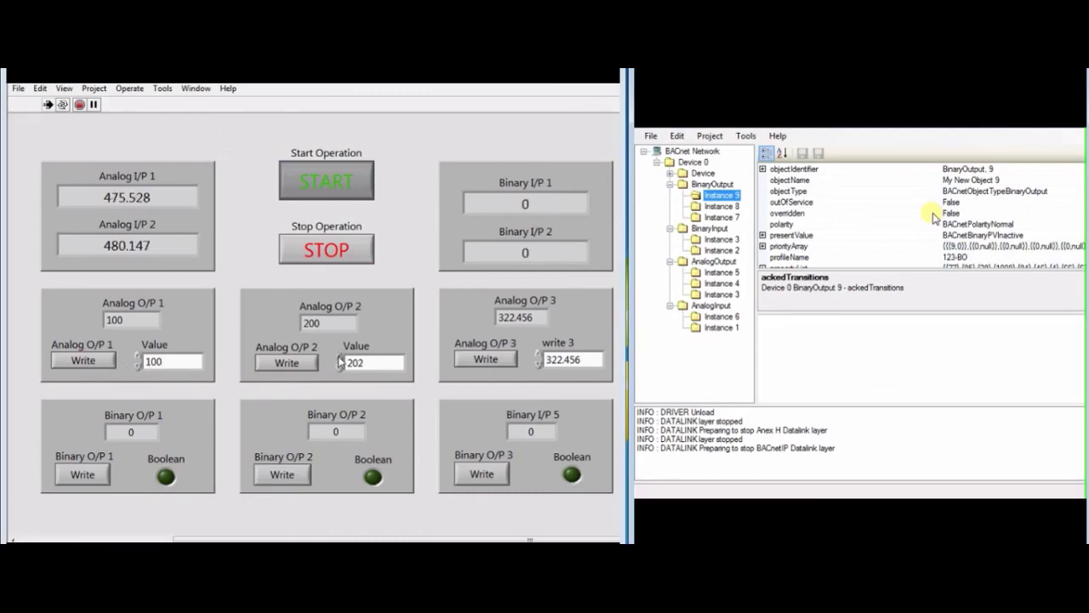
{"action": "left_click", "coordinate": [302, 364]}
{"action": "double_click", "coordinate": [540, 356]}
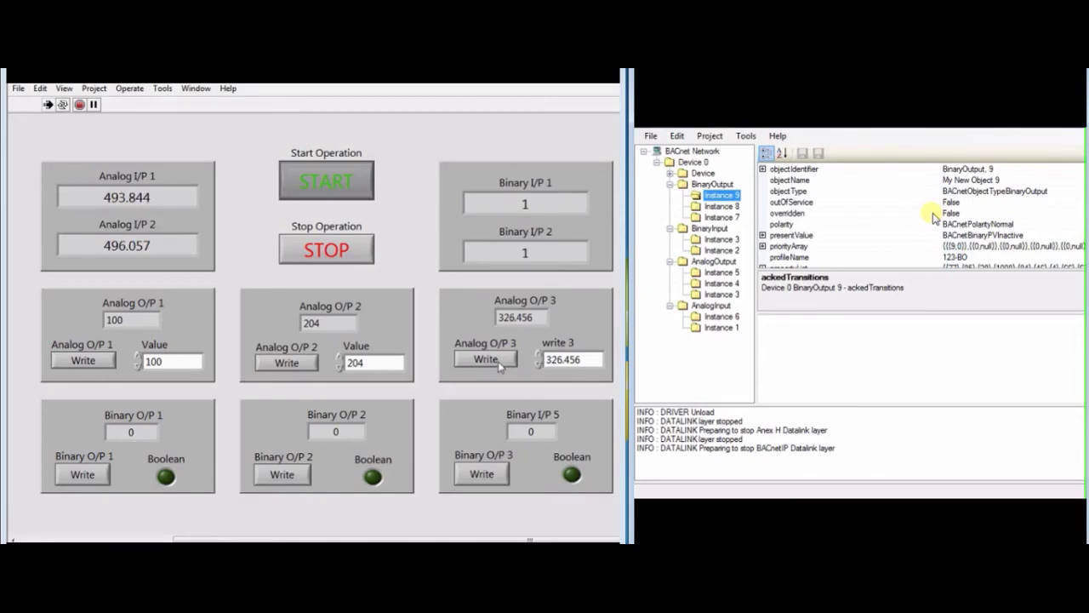
{"action": "left_click", "coordinate": [335, 258]}
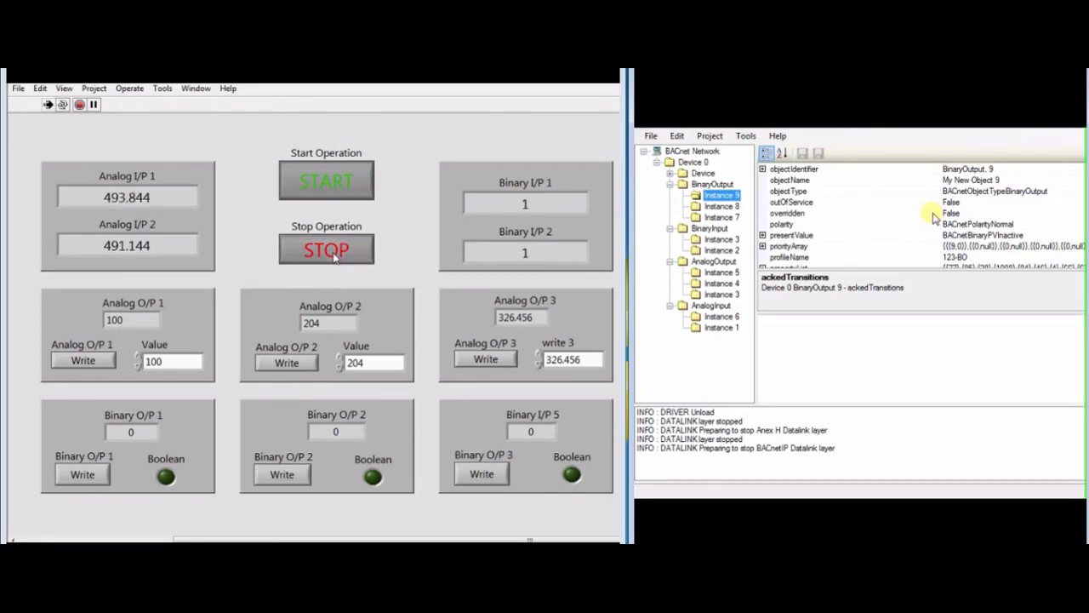